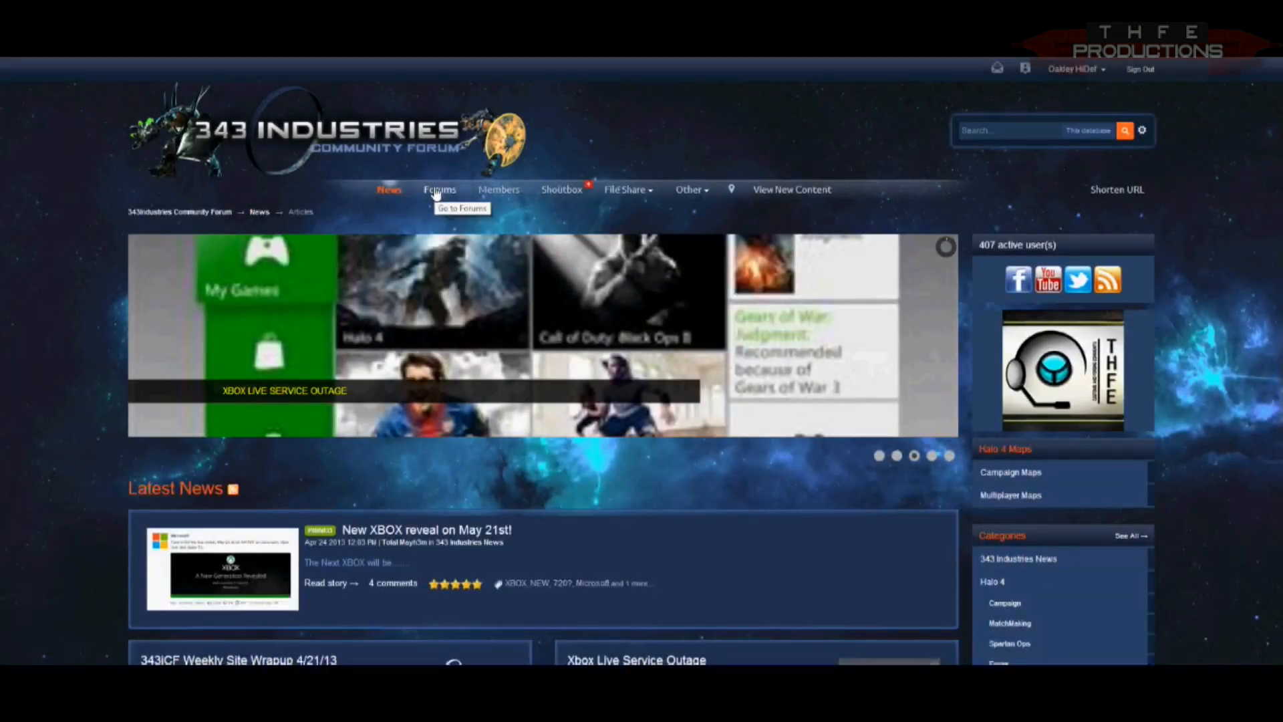
# Step: Go to the 343 Industries community forums and open the THFE Map Submissions section
pyautogui.click(435, 191)
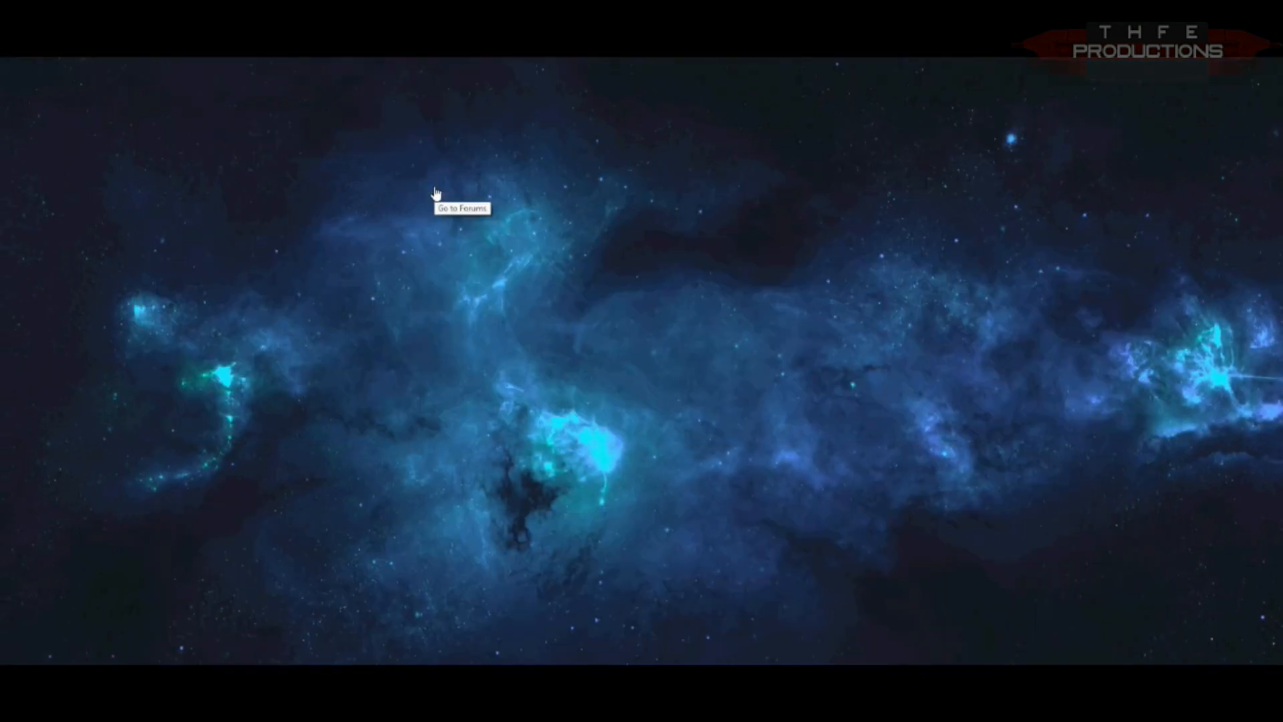
pyautogui.scroll(-10, 38, 445)
pyautogui.scroll(-10, 37, 444)
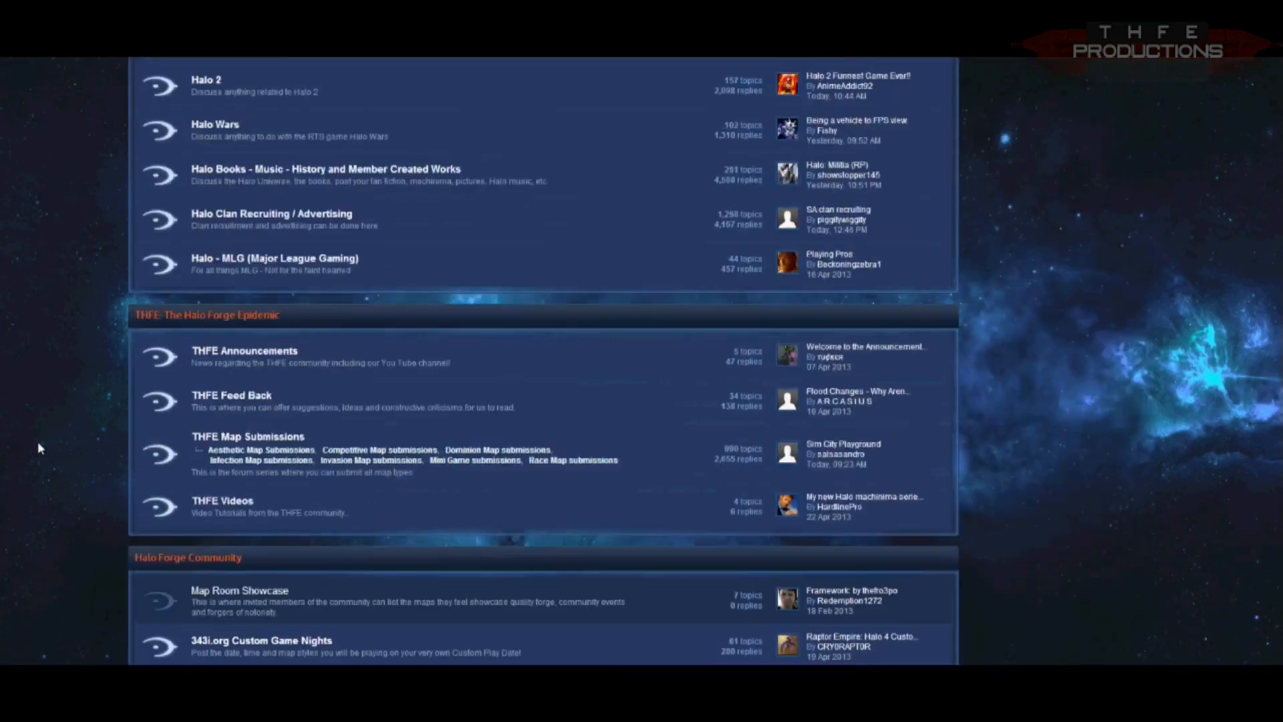
pyautogui.click(241, 370)
pyautogui.scroll(-1, 36, 453)
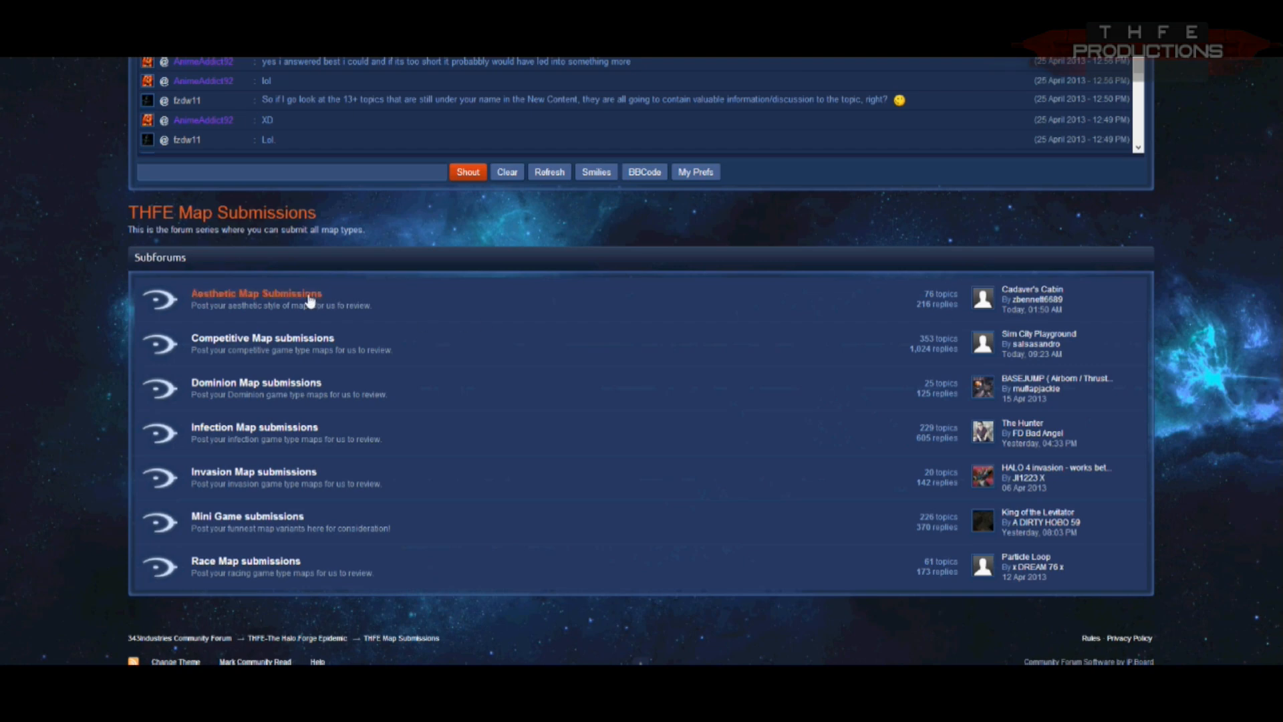
# Step: Open the Aesthetic Map Submissions subforum and look through its submitted maps
pyautogui.click(309, 299)
pyautogui.scroll(-3, 39, 372)
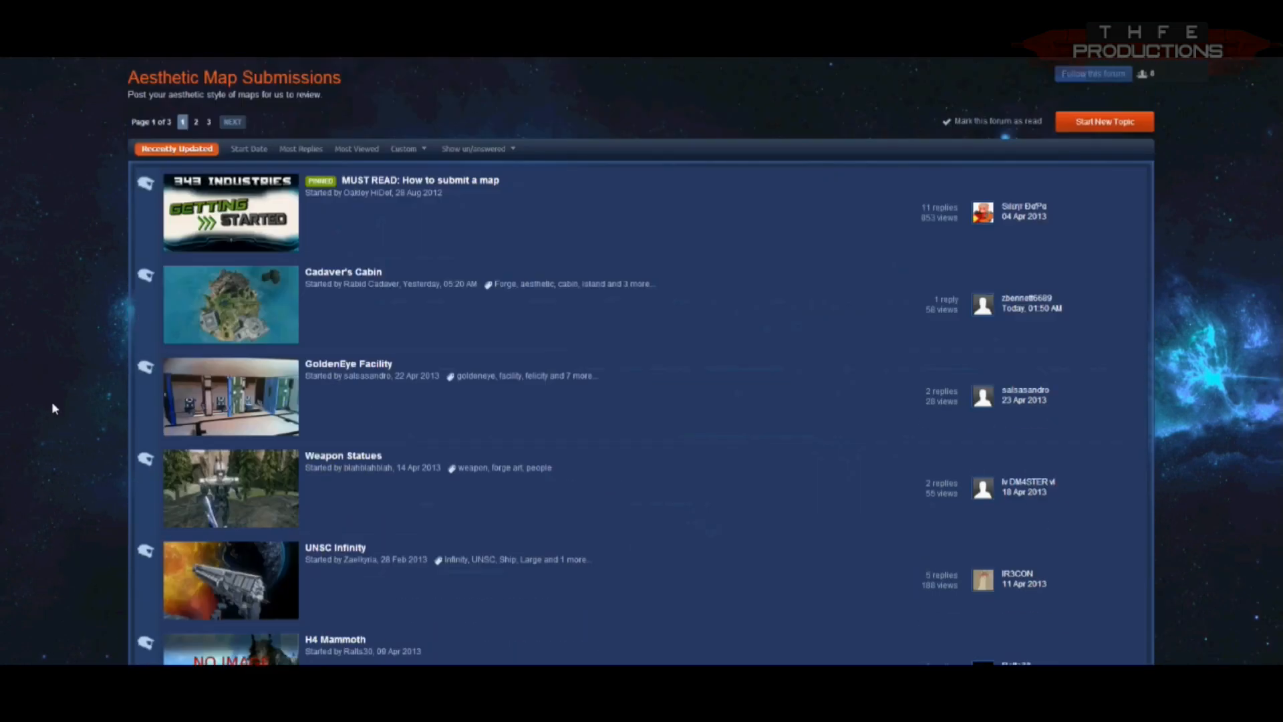
pyautogui.scroll(-15, 493, 493)
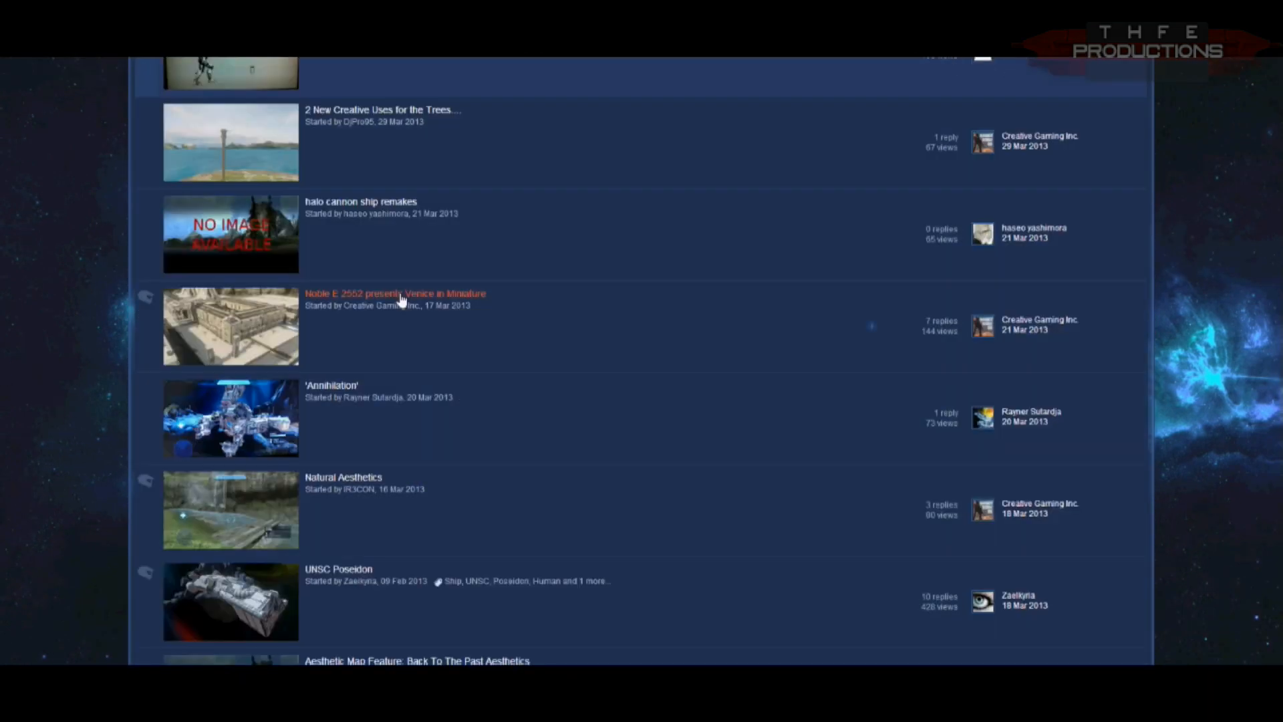
# Step: Open the Venice in Miniature submission and examine its reference photos and map screenshots
pyautogui.click(401, 300)
pyautogui.scroll(-7, 1185, 395)
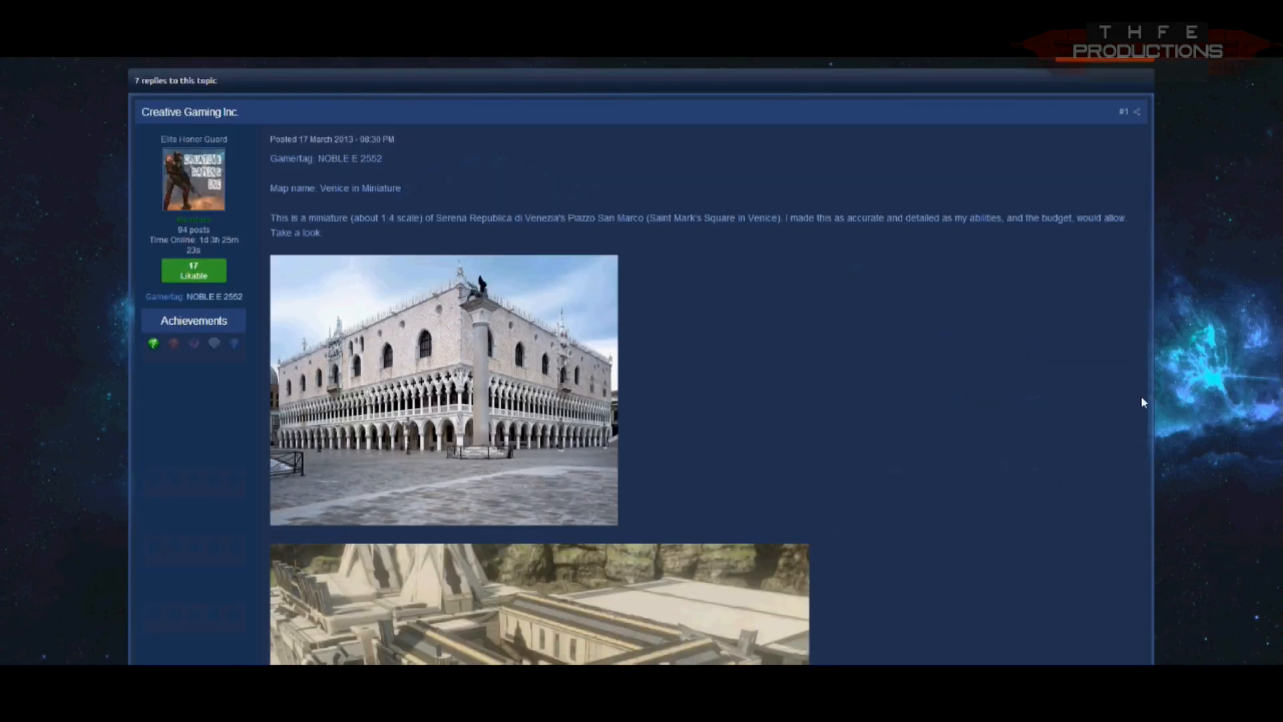
pyautogui.scroll(-4, 1044, 359)
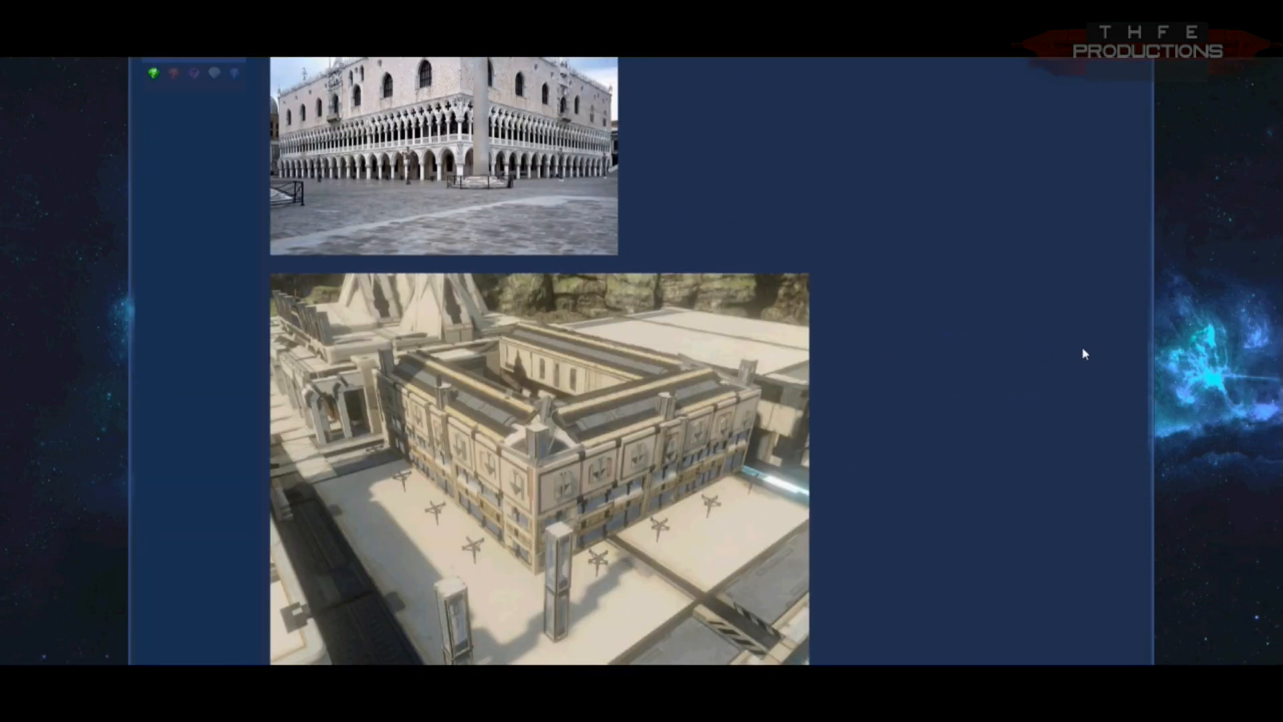
pyautogui.scroll(-12, 1083, 354)
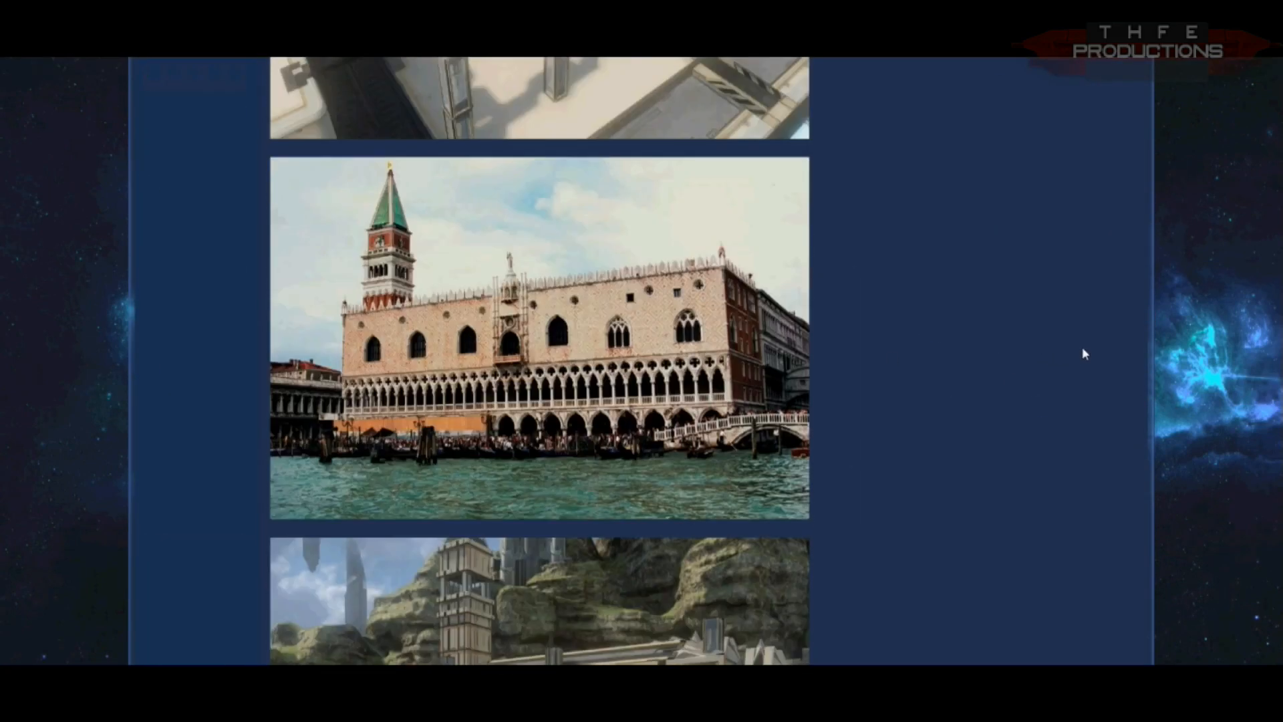
pyautogui.scroll(-20, 1083, 353)
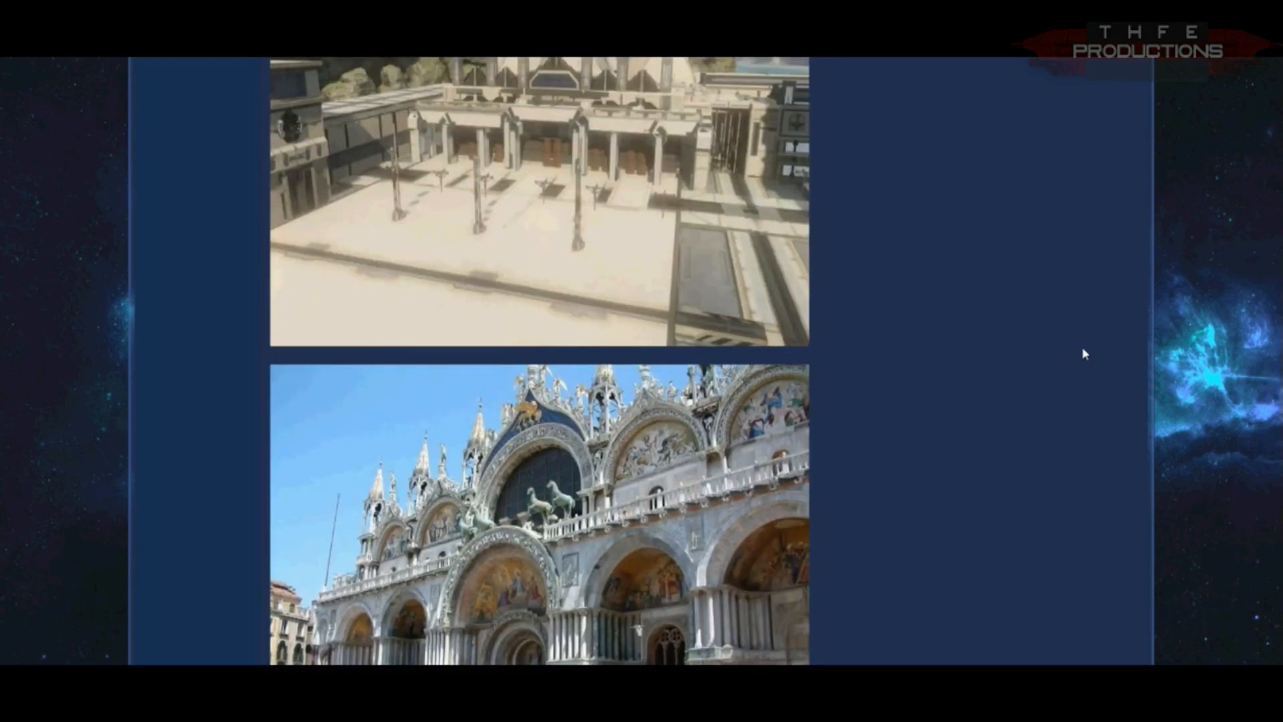
pyautogui.scroll(-10, 1083, 353)
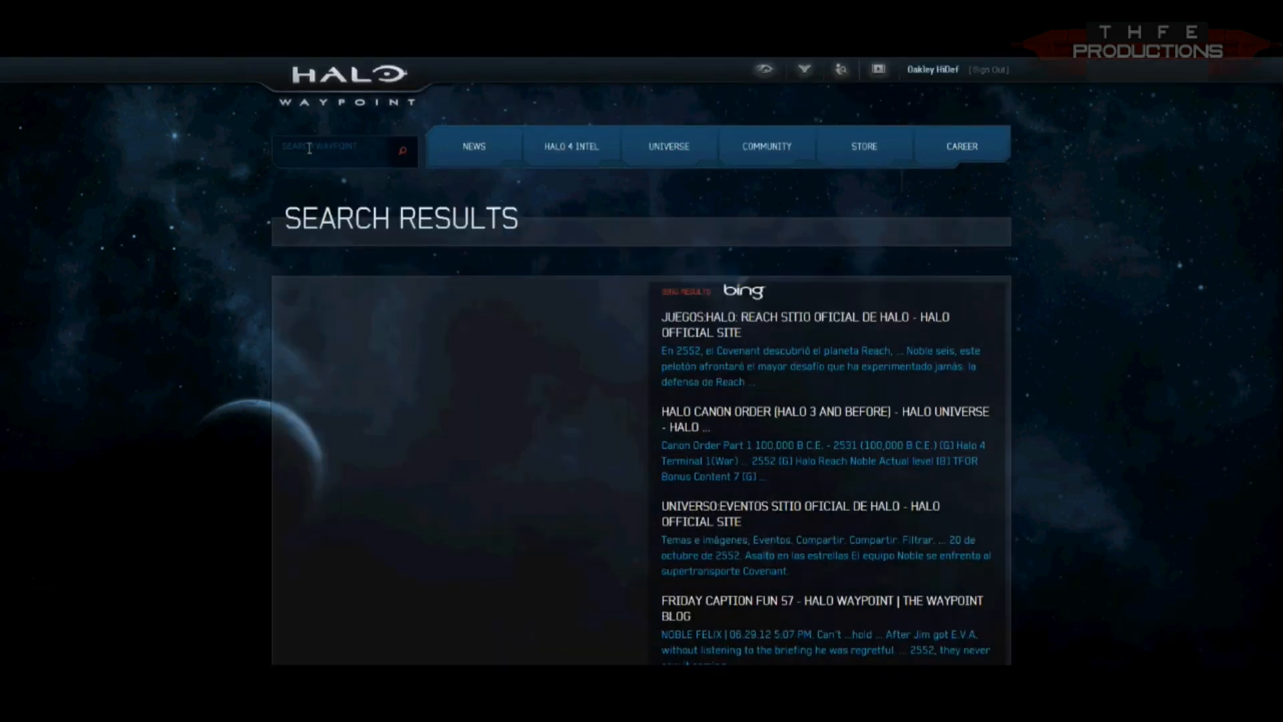
# Step: In Halo Waypoint, open the map author's file share and send the Venice in Miniature and Arcade map variants to the Xbox
pyautogui.click(501, 494)
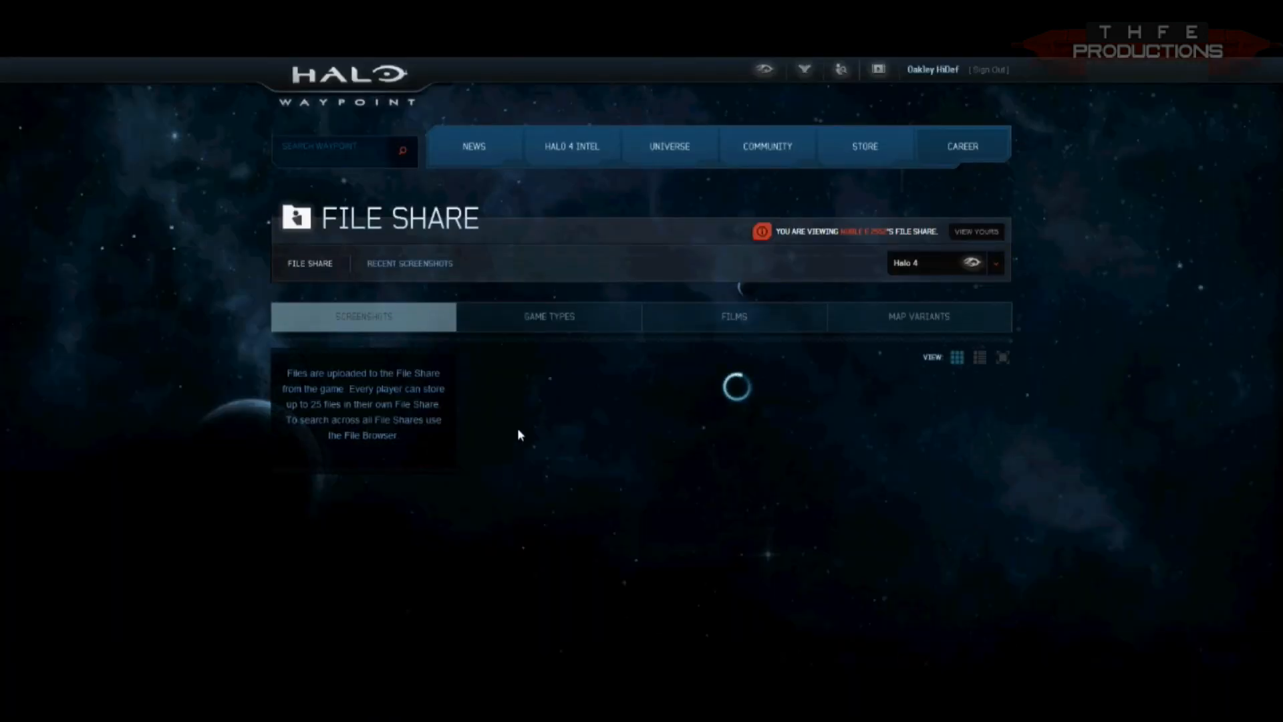
pyautogui.click(947, 327)
pyautogui.scroll(-5, 1071, 441)
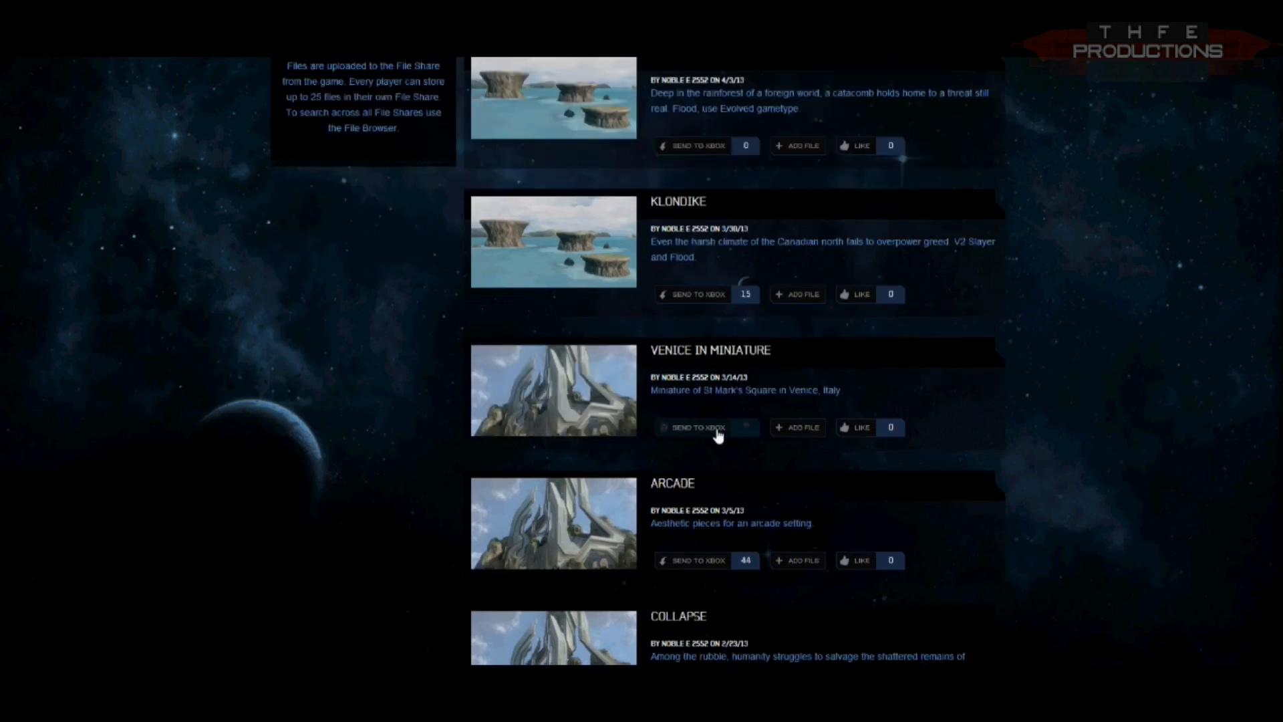
pyautogui.scroll(-3, 743, 573)
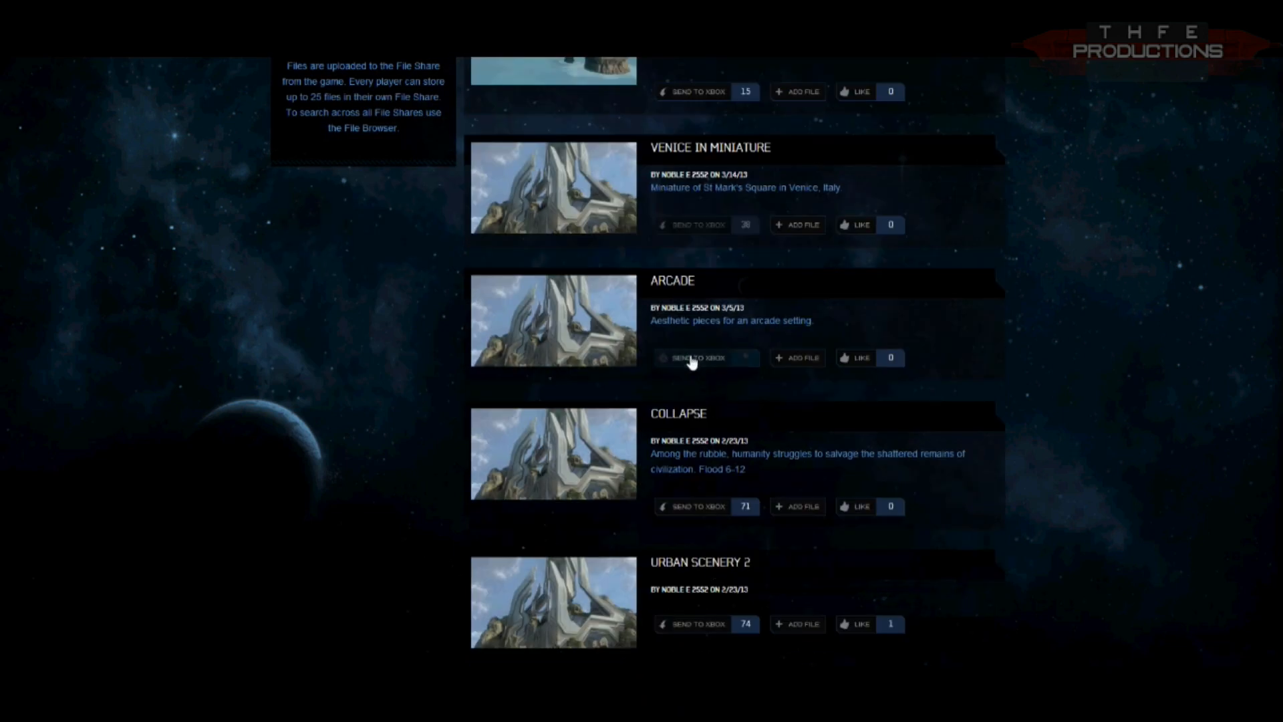
pyautogui.scroll(-1, 691, 361)
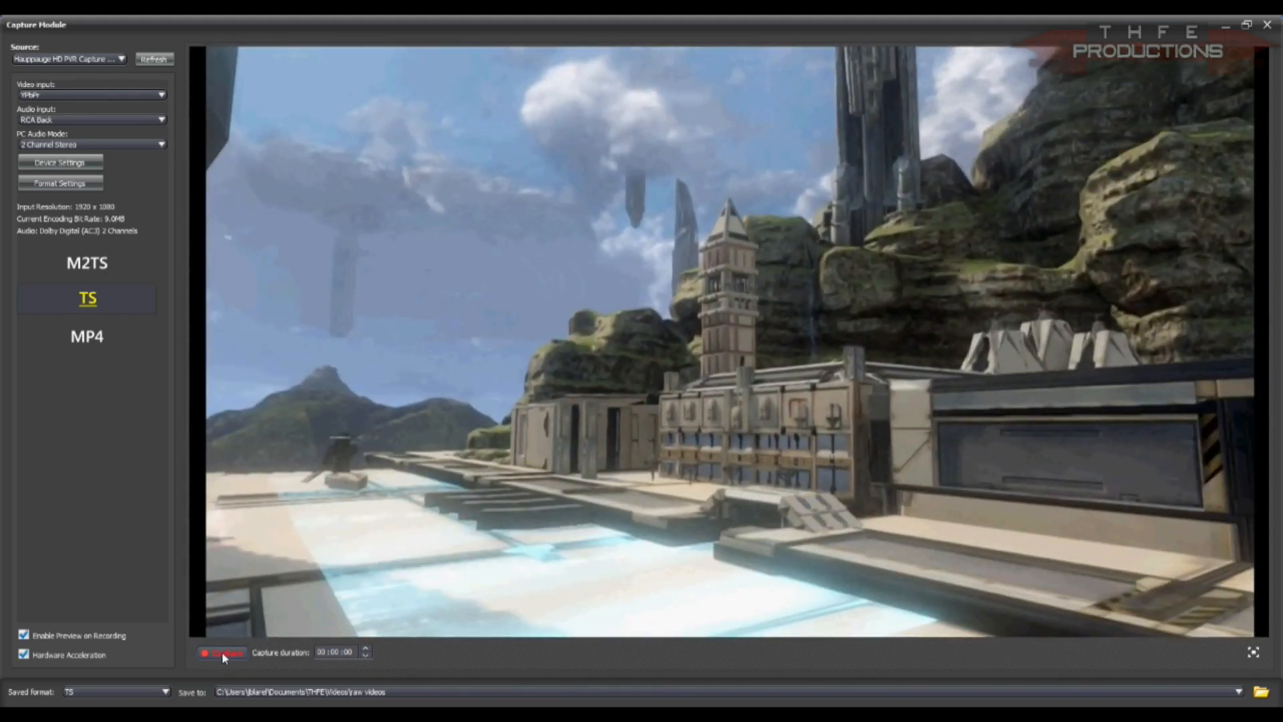
# Step: In the Capture Module, record footage of the Venice map and view the capture preview full screen
pyautogui.click(223, 655)
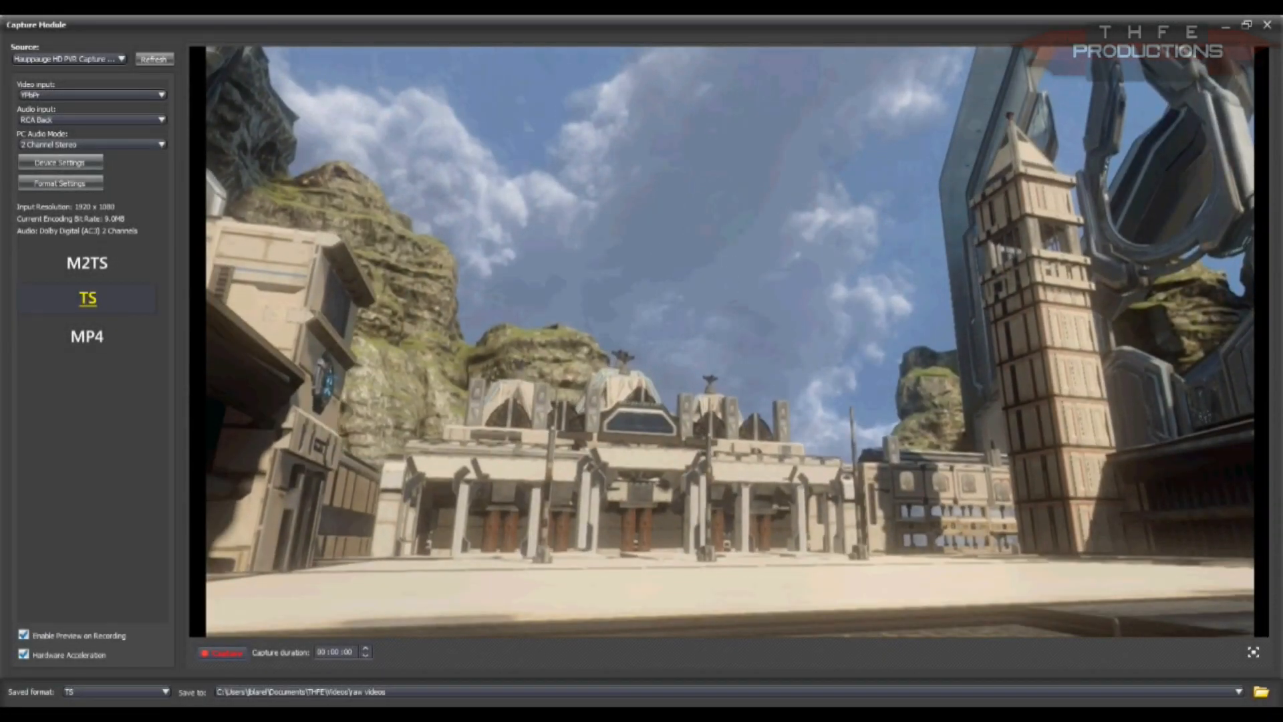
pyautogui.click(1253, 651)
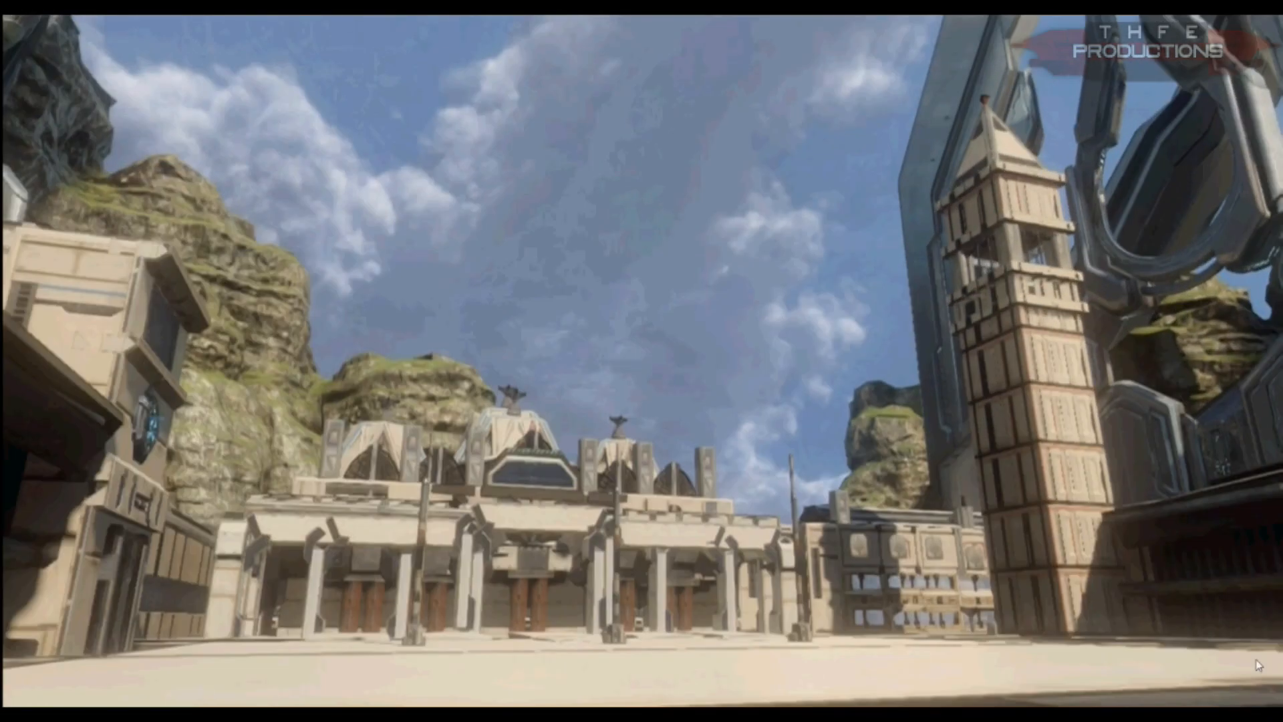
pyautogui.press('Escape')
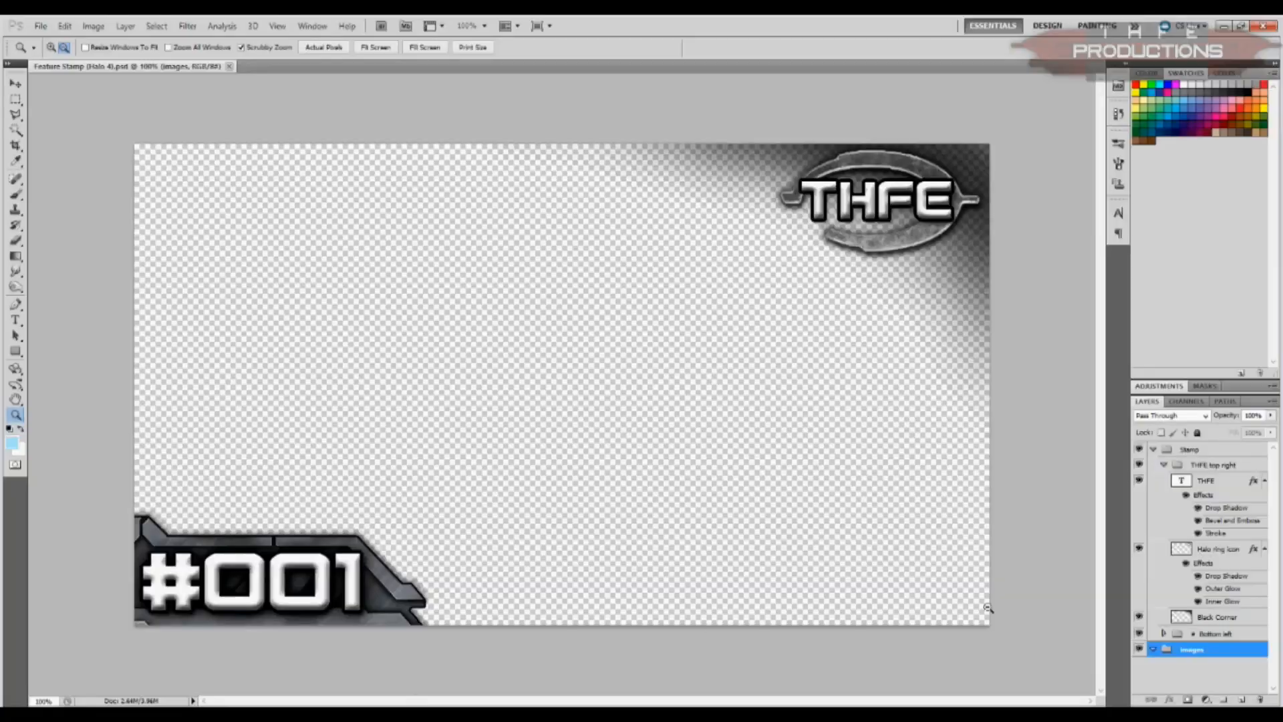
# Step: In Photoshop, paste the plaza screenshot into the images group, flip it horizontally and scale it to about 69% width and 75% height
pyautogui.hotkey('ctrl', 'v')
pyautogui.press('v')
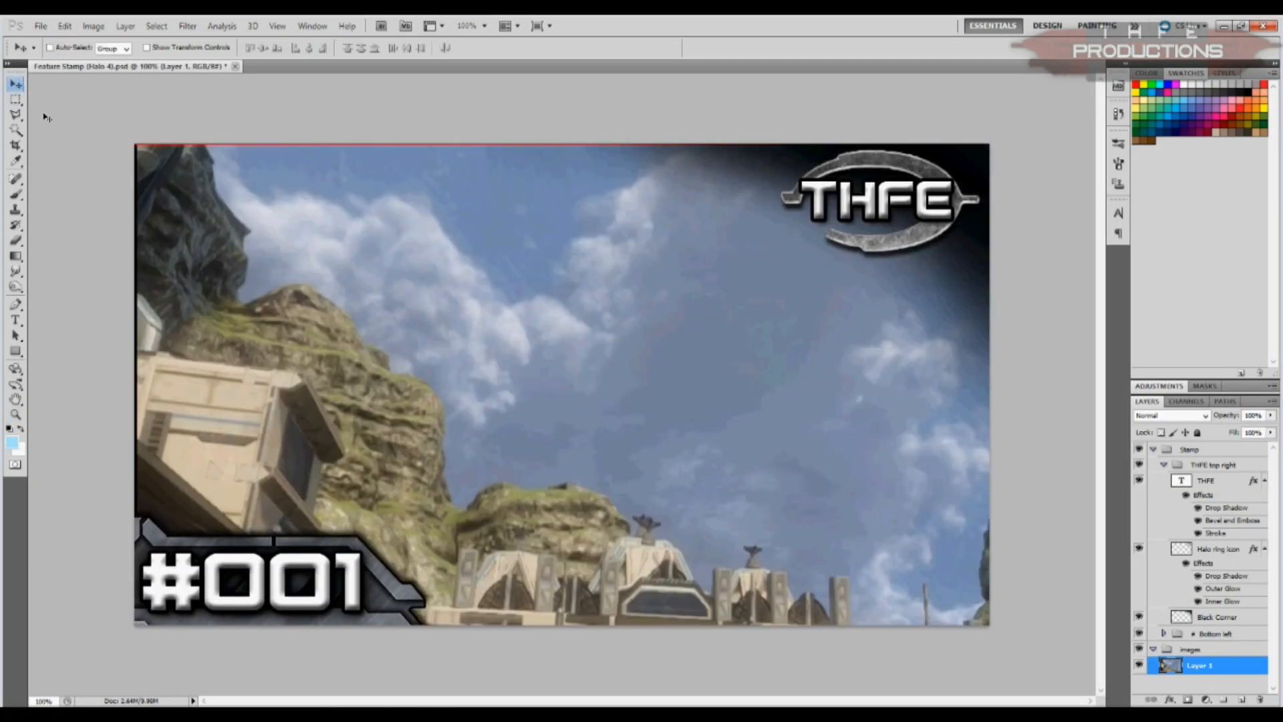
pyautogui.hotkey('ctrl', 't')
pyautogui.moveTo(134, 145); pyautogui.dragTo(318, 330)
pyautogui.moveTo(457, 366); pyautogui.dragTo(238, 244)
pyautogui.moveTo(983, 621); pyautogui.dragTo(1026, 669)
pyautogui.moveTo(78, 382); pyautogui.dragTo(1002, 408)
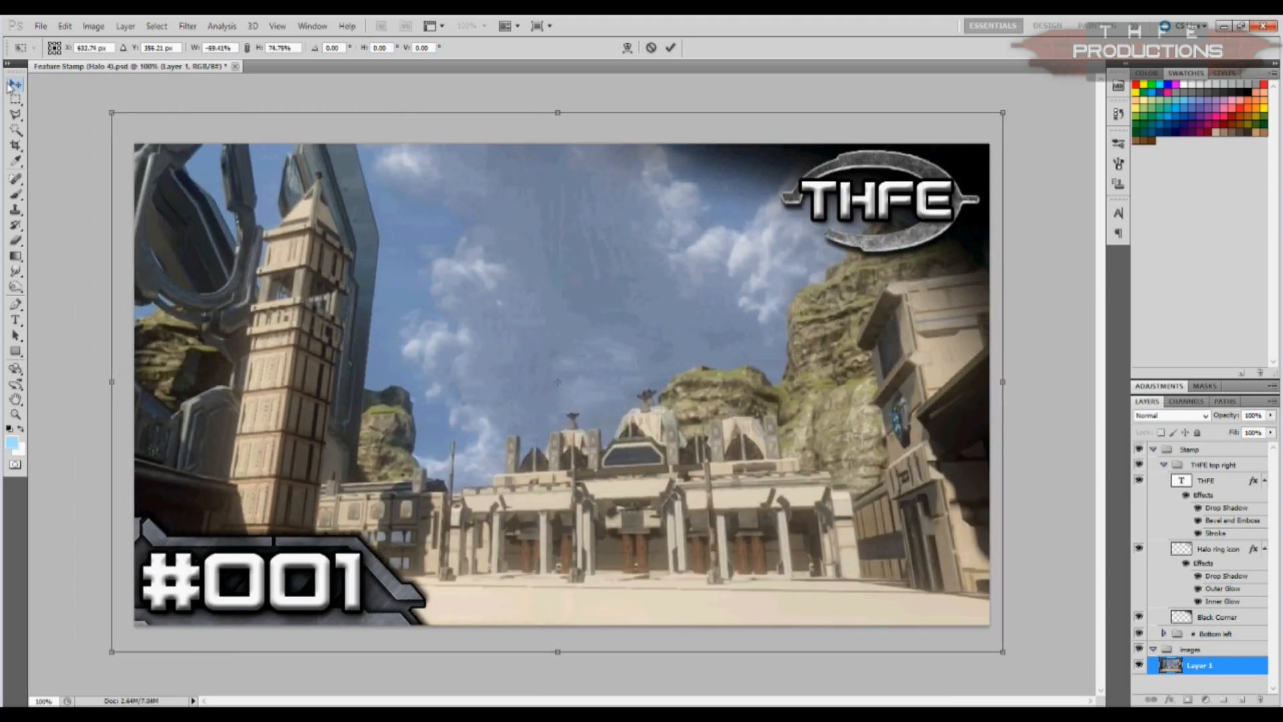
pyautogui.click(541, 279)
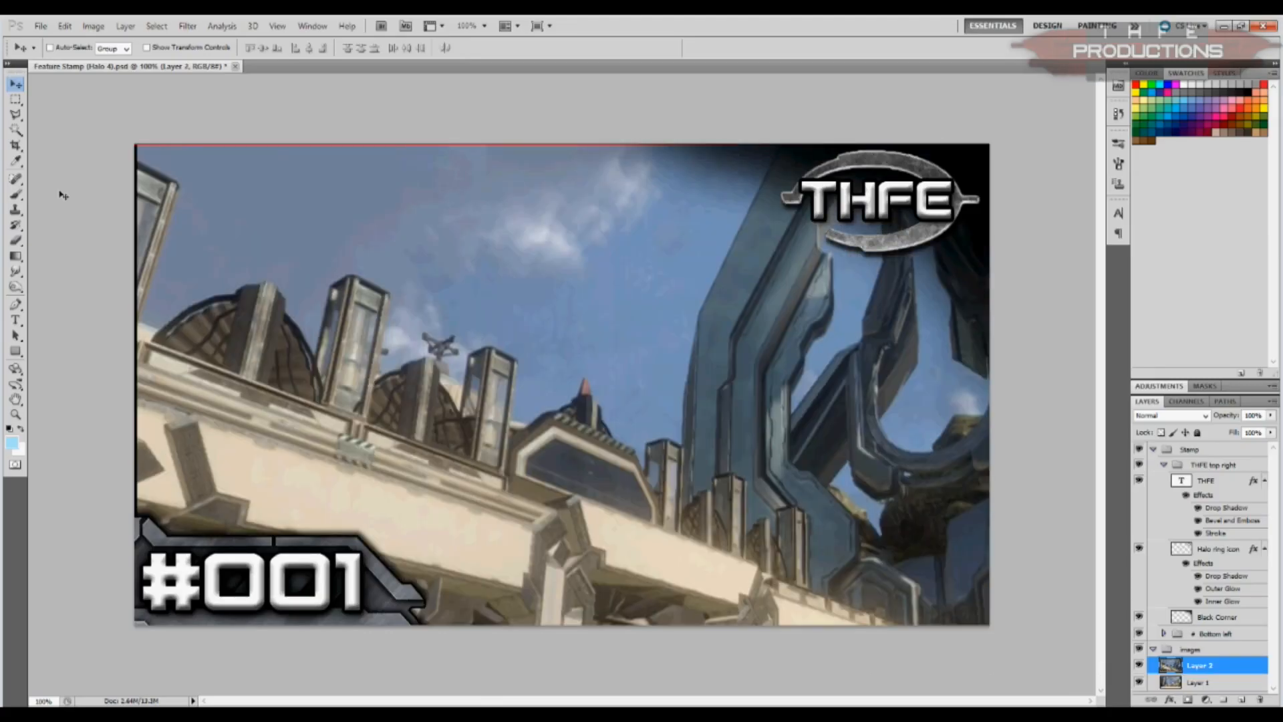
# Step: Flip the second pasted screenshot horizontally and scale it to about 71.5% width and 70% height so it covers the canvas
pyautogui.hotkey('ctrl', 't')
pyautogui.moveTo(132, 143); pyautogui.dragTo(674, 449)
pyautogui.moveTo(853, 566); pyautogui.dragTo(381, 292)
pyautogui.moveTo(936, 590); pyautogui.dragTo(1025, 638)
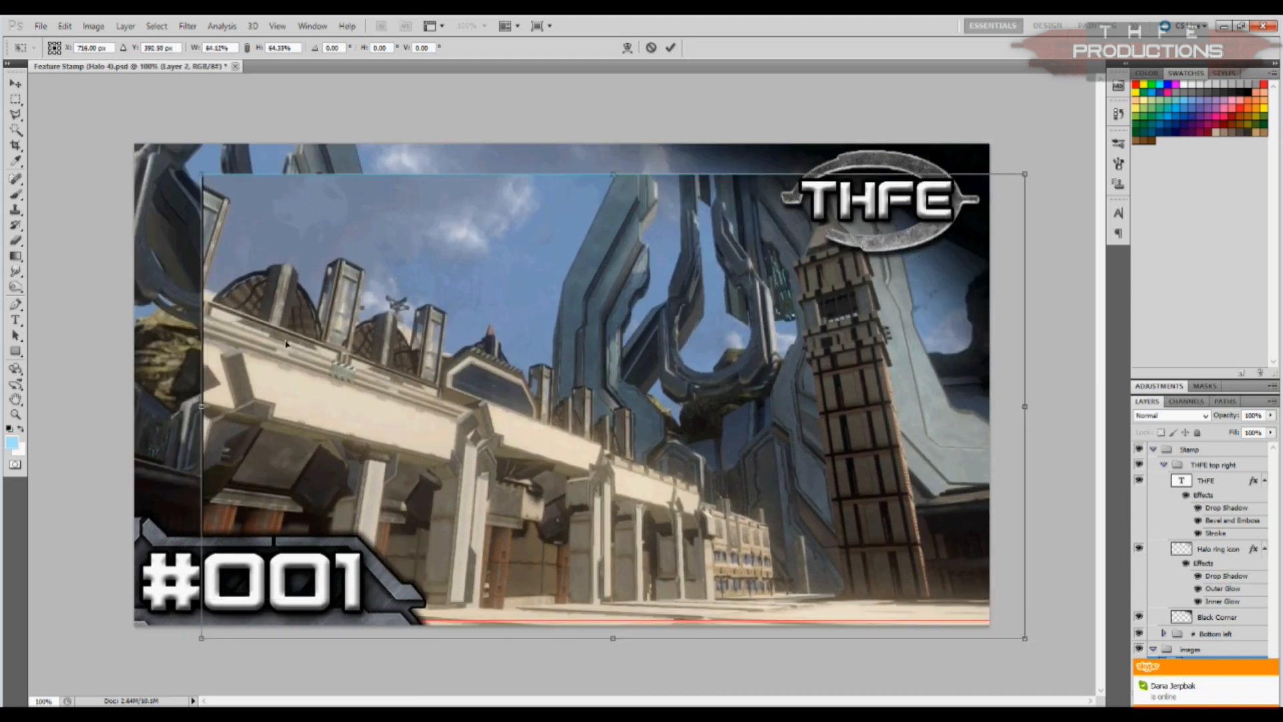
pyautogui.moveTo(201, 175); pyautogui.dragTo(127, 132)
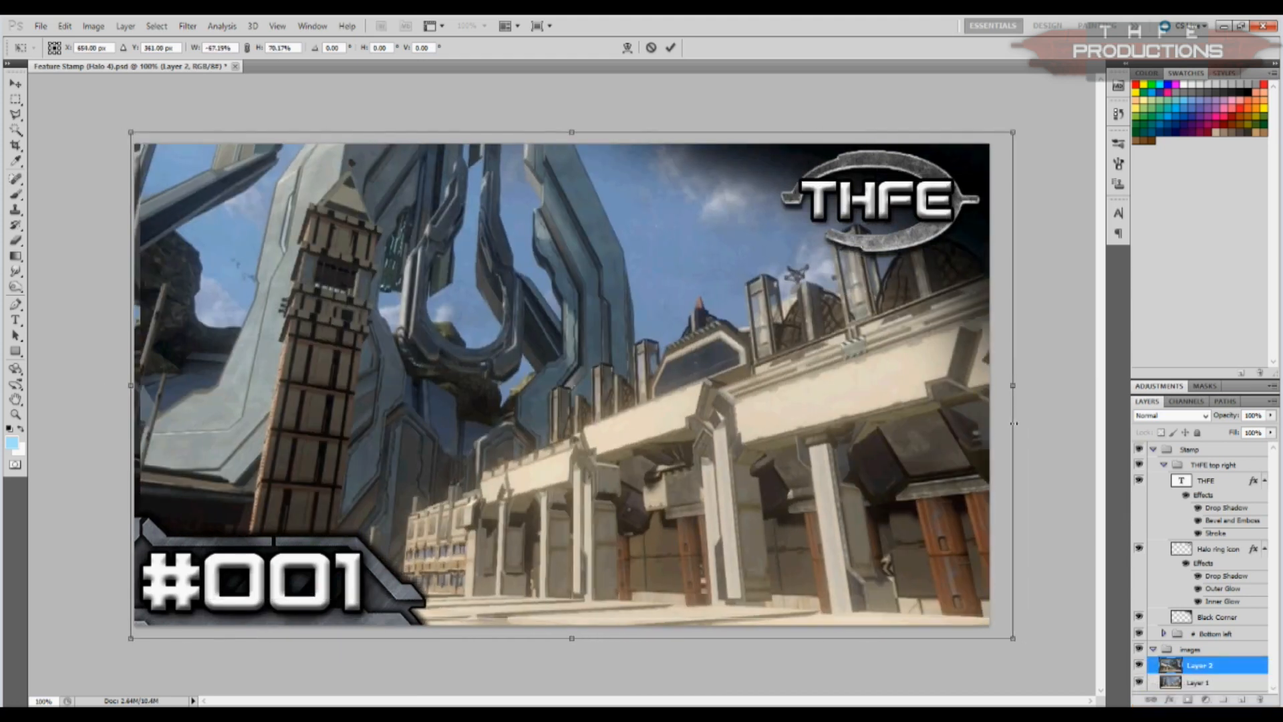
pyautogui.moveTo(1013, 425); pyautogui.dragTo(1031, 424)
pyautogui.click(18, 89)
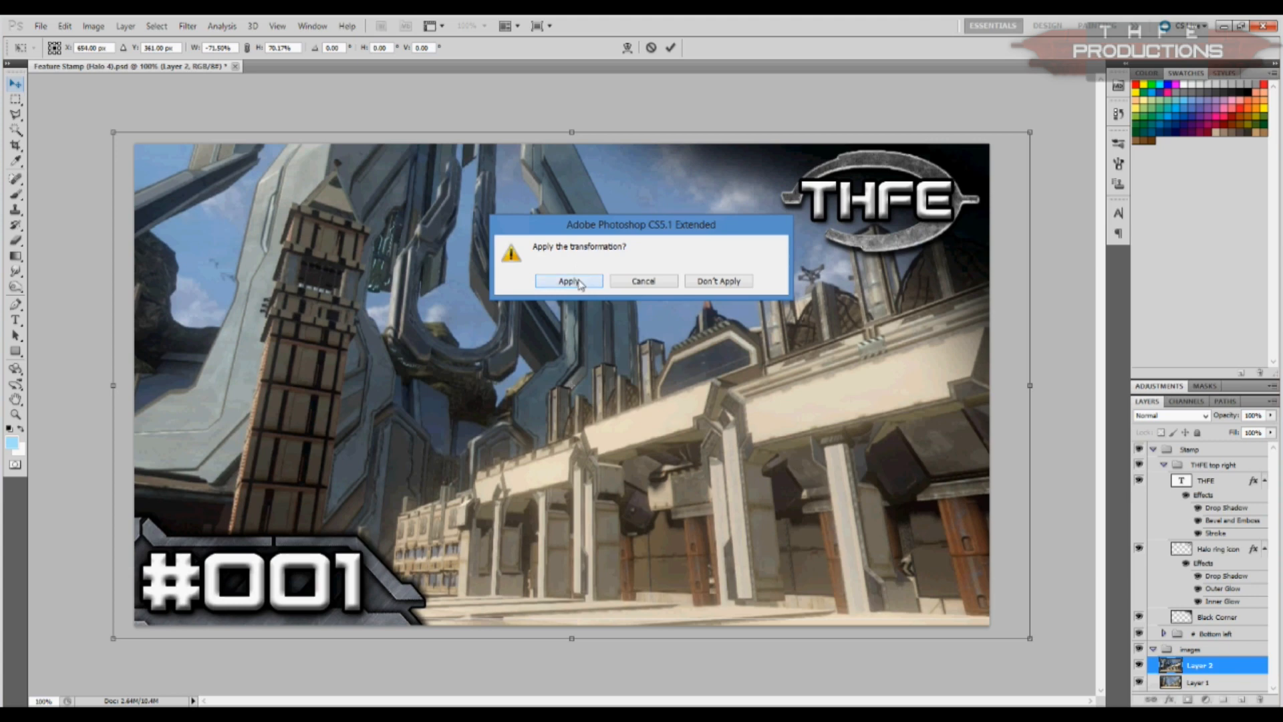
pyautogui.click(575, 281)
# Step: Compare the two screenshots by toggling Layer 2's visibility, leaving Layer 2 hidden
pyautogui.click(1141, 666)
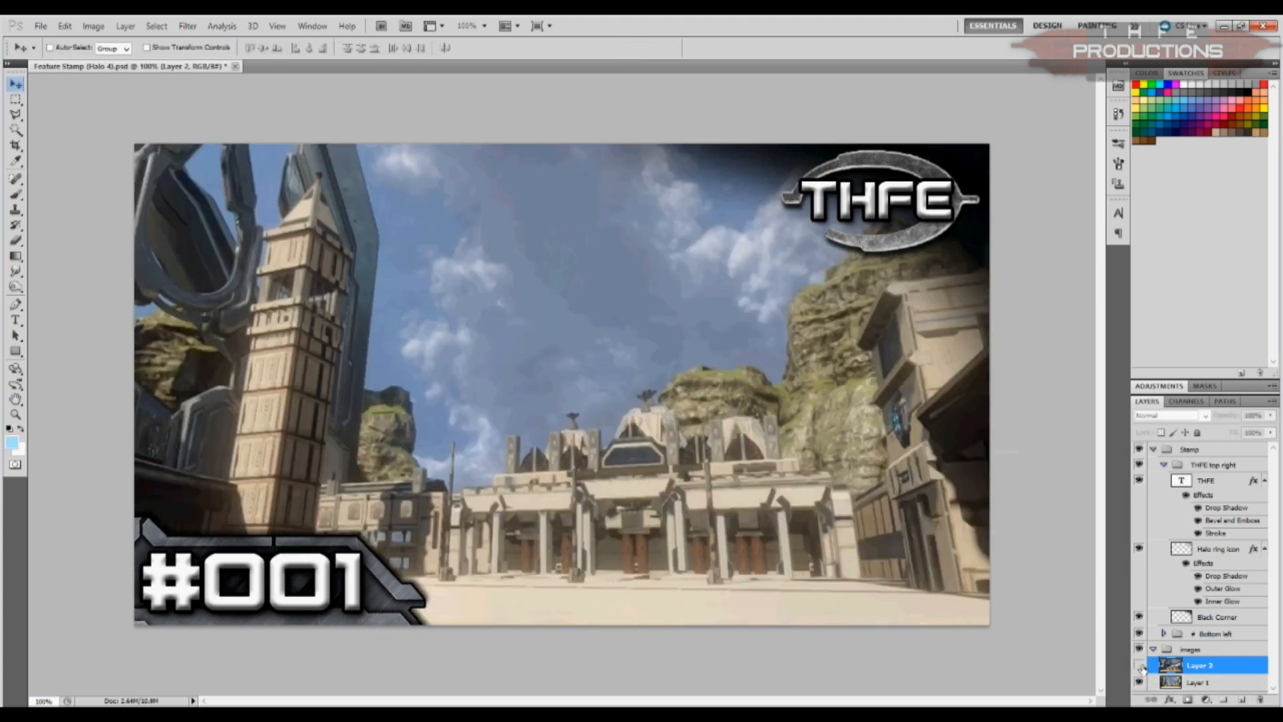
pyautogui.click(1140, 665)
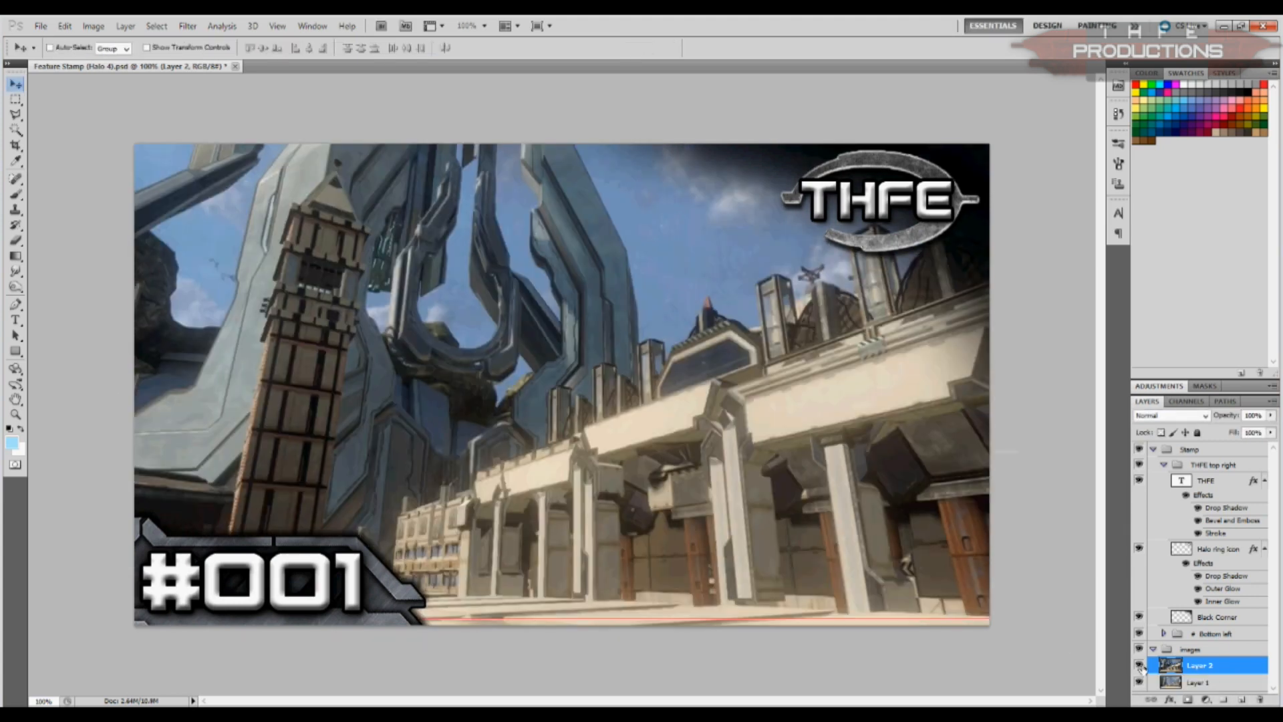
pyautogui.click(1140, 666)
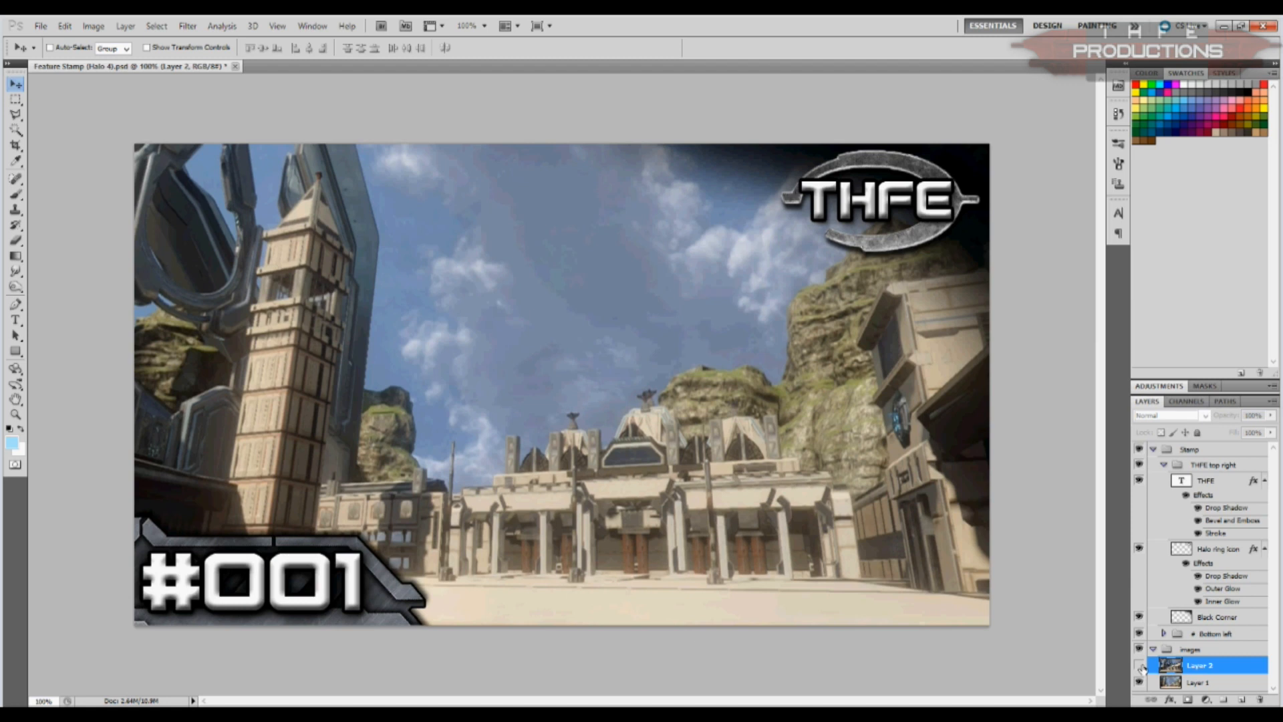
# Step: Change the number text in the Bottom left group to #080
pyautogui.click(1164, 466)
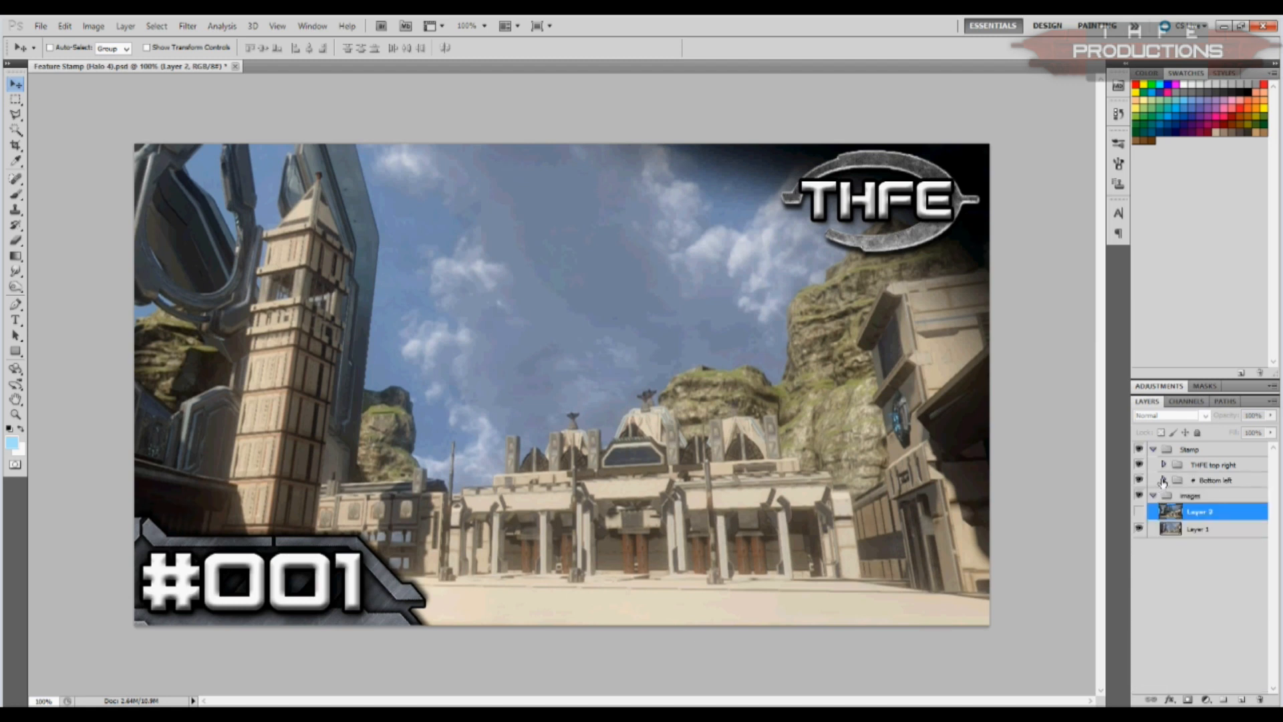
pyautogui.click(1163, 481)
pyautogui.click(1209, 496)
pyautogui.click(16, 320)
pyautogui.moveTo(271, 579); pyautogui.dragTo(366, 580)
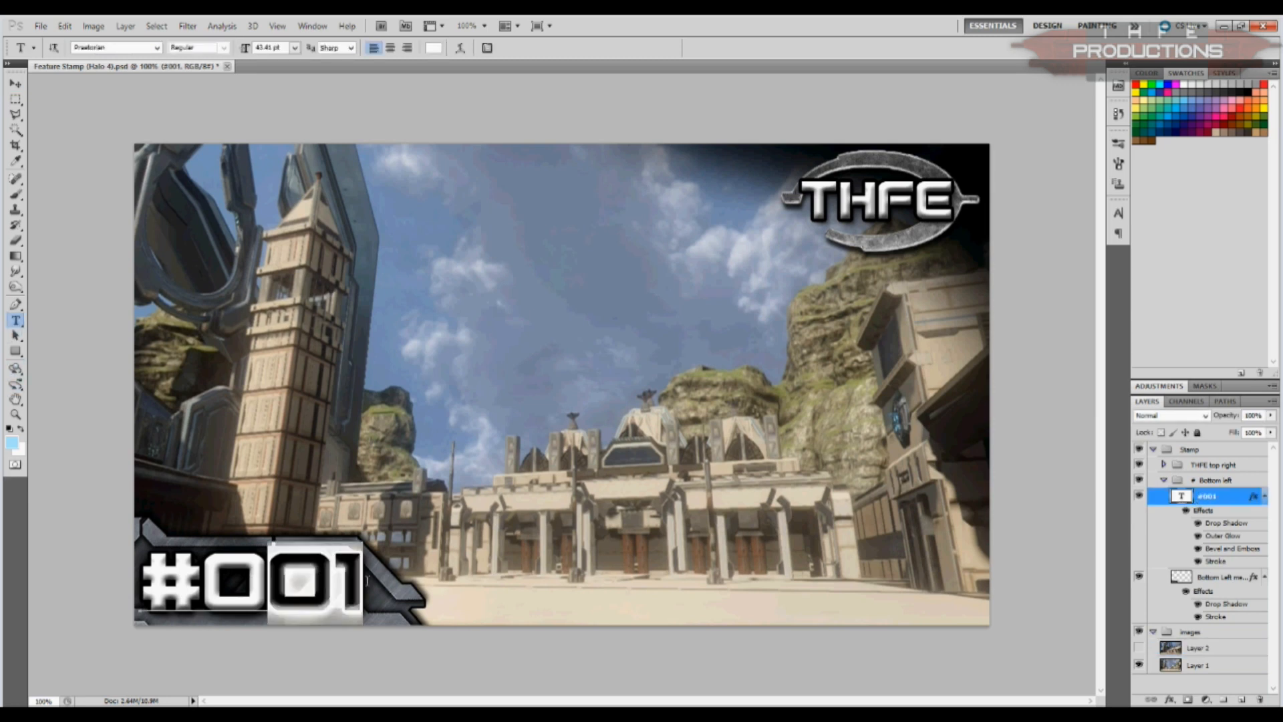
pyautogui.write('80')
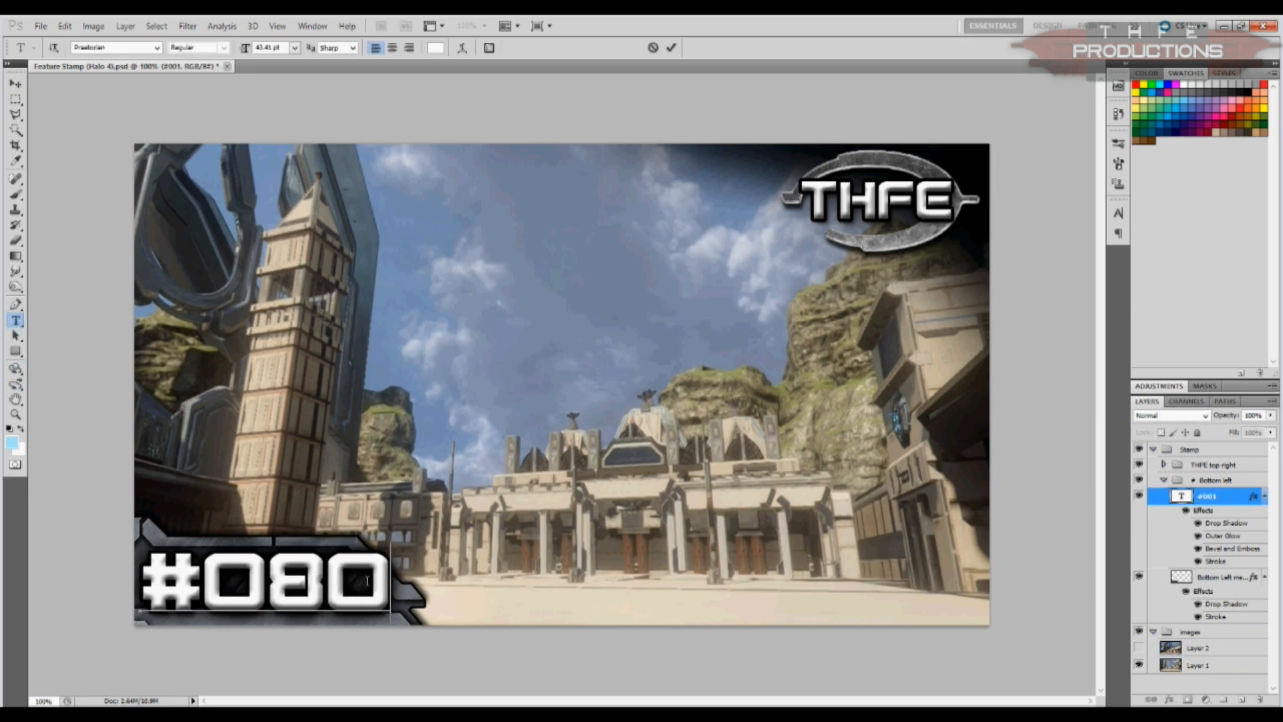
pyautogui.click(13, 99)
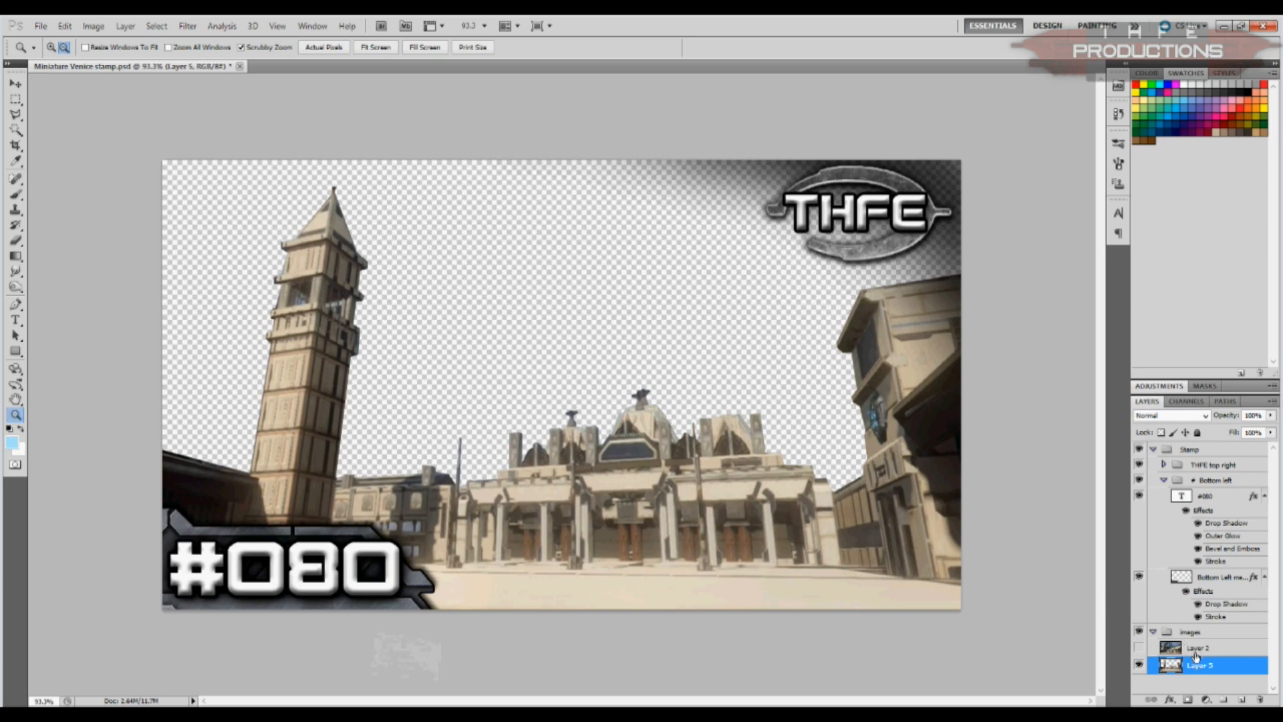
# Step: Paste the blue sky image, scale it down to cover the sky area, and place its layer behind the cut-out buildings
pyautogui.hotkey('ctrl', 'v')
pyautogui.press('v')
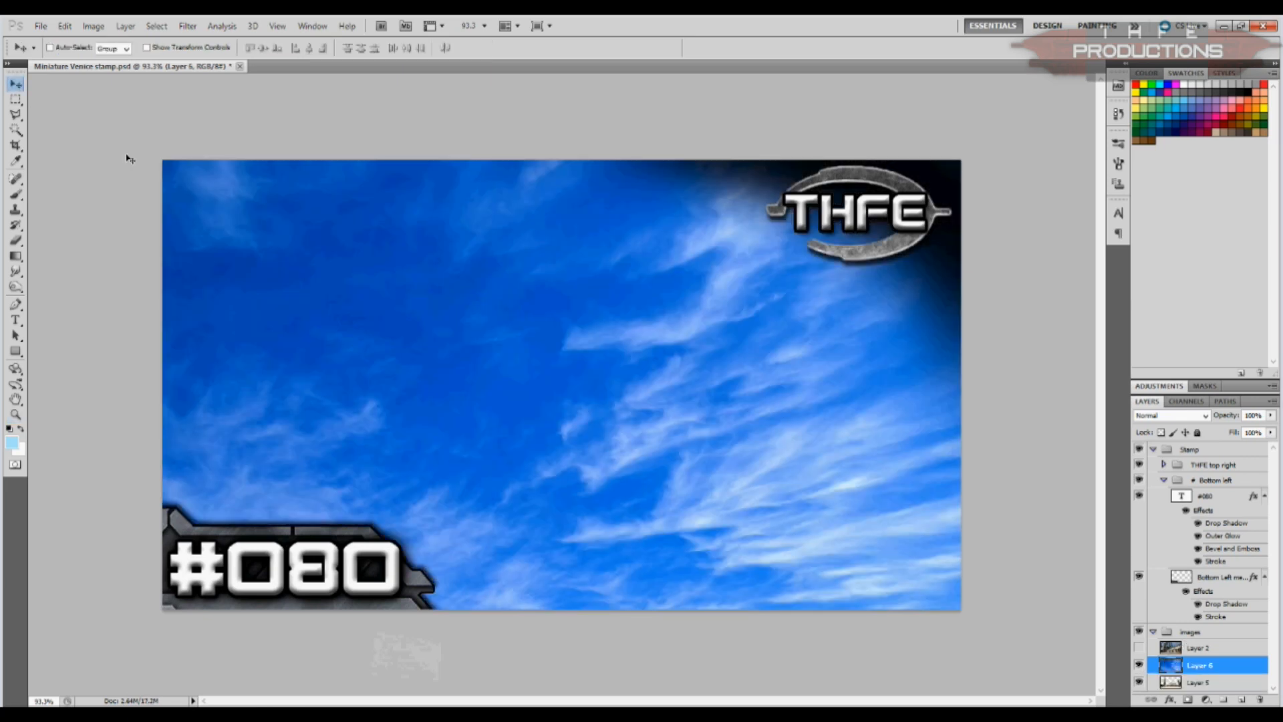
pyautogui.hotkey('ctrl', 't')
pyautogui.moveTo(163, 161); pyautogui.dragTo(298, 264)
pyautogui.moveTo(443, 403); pyautogui.dragTo(297, 241)
pyautogui.moveTo(878, 644); pyautogui.dragTo(947, 694)
pyautogui.moveTo(698, 523); pyautogui.dragTo(731, 484)
pyautogui.click(15, 84)
pyautogui.hotkey('ctrl', '[')
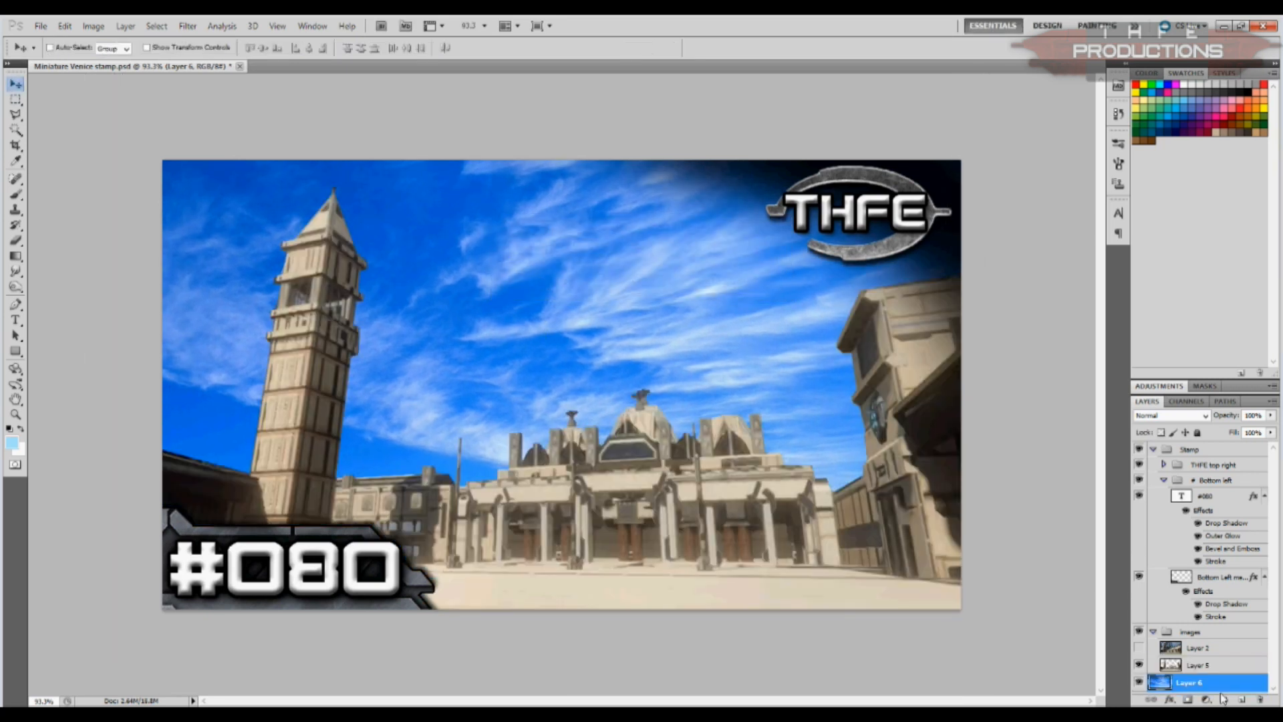
# Step: Shift the sky layer slightly and flip it horizontally at full size
pyautogui.moveTo(602, 324); pyautogui.dragTo(618, 331)
pyautogui.hotkey('ctrl', 't')
pyautogui.moveTo(101, 271); pyautogui.dragTo(973, 346)
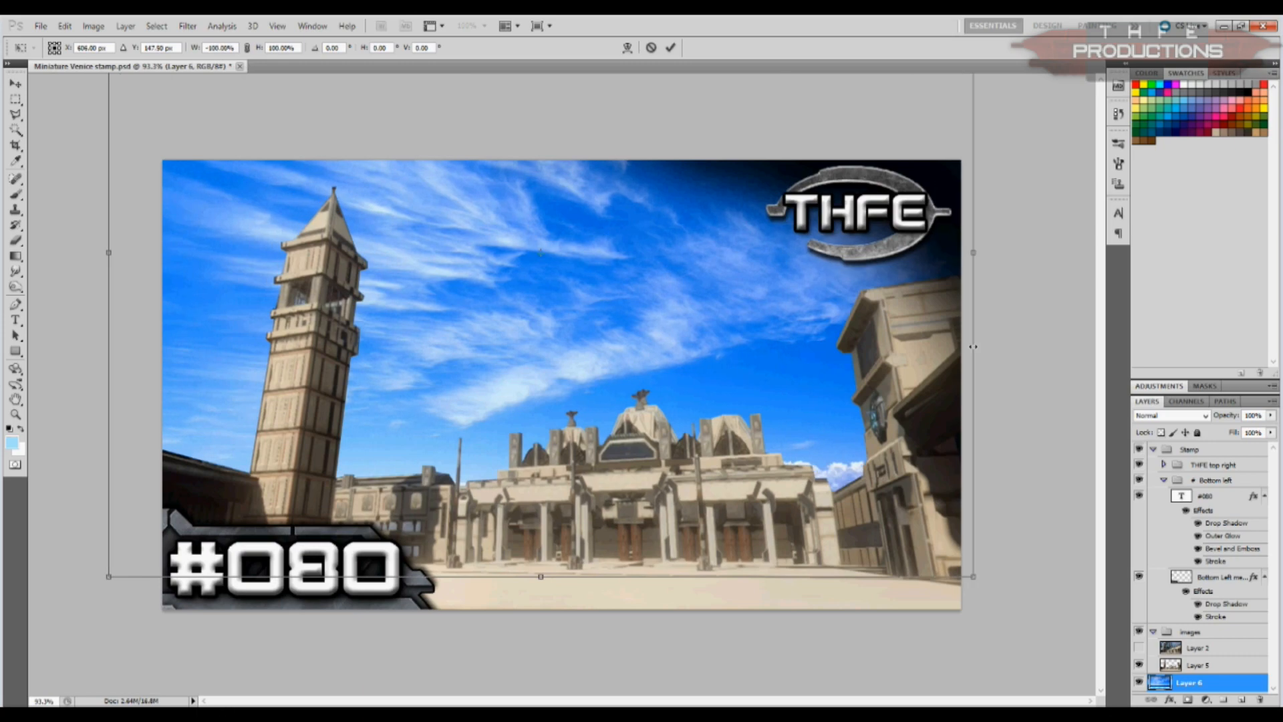
pyautogui.click(26, 93)
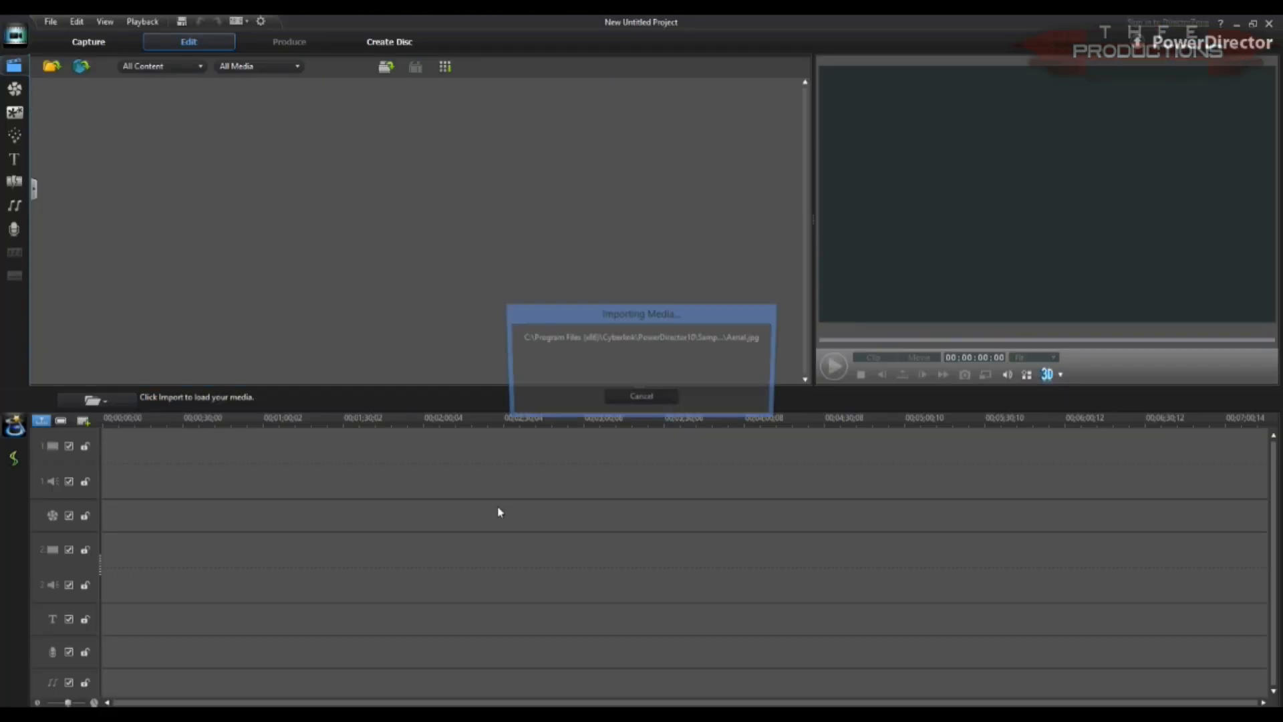
# Step: Import the selected 2013_4_25_12_19 recording from the raw videos folder into the media library
pyautogui.click(48, 23)
pyautogui.moveTo(194, 128)
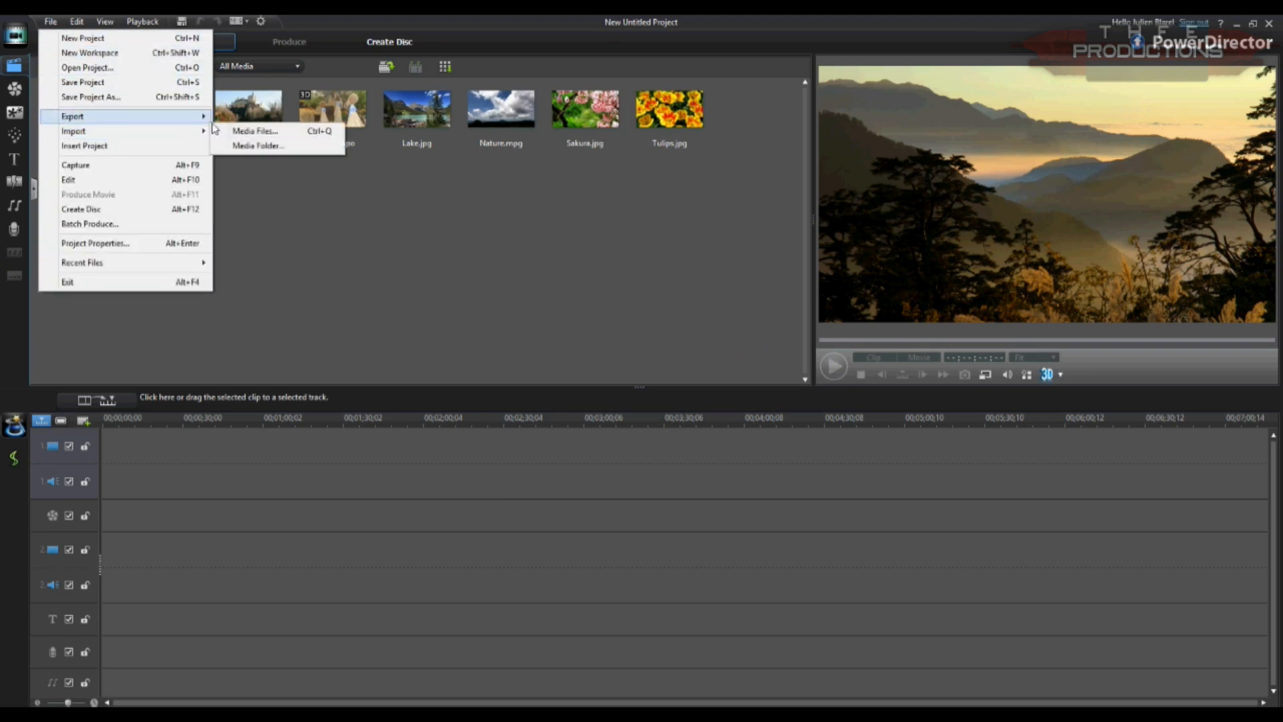
pyautogui.click(258, 129)
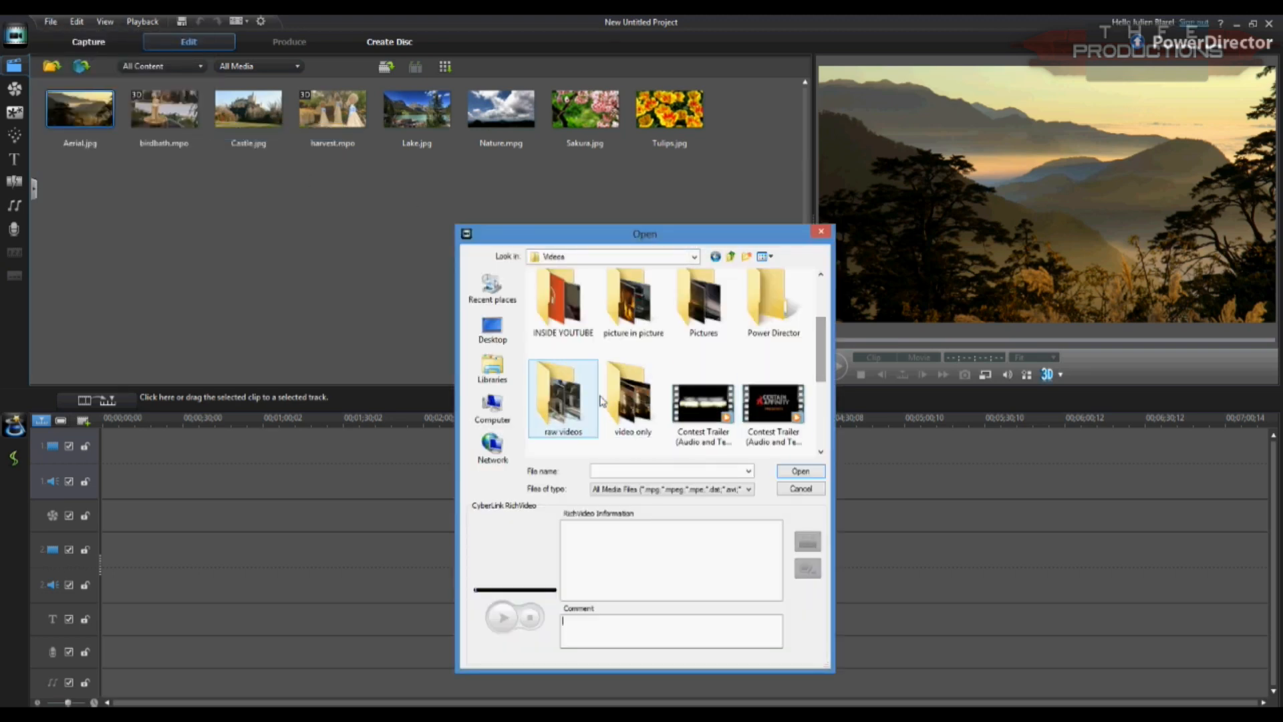
pyautogui.doubleClick(563, 402)
pyautogui.moveTo(821, 287); pyautogui.dragTo(806, 433)
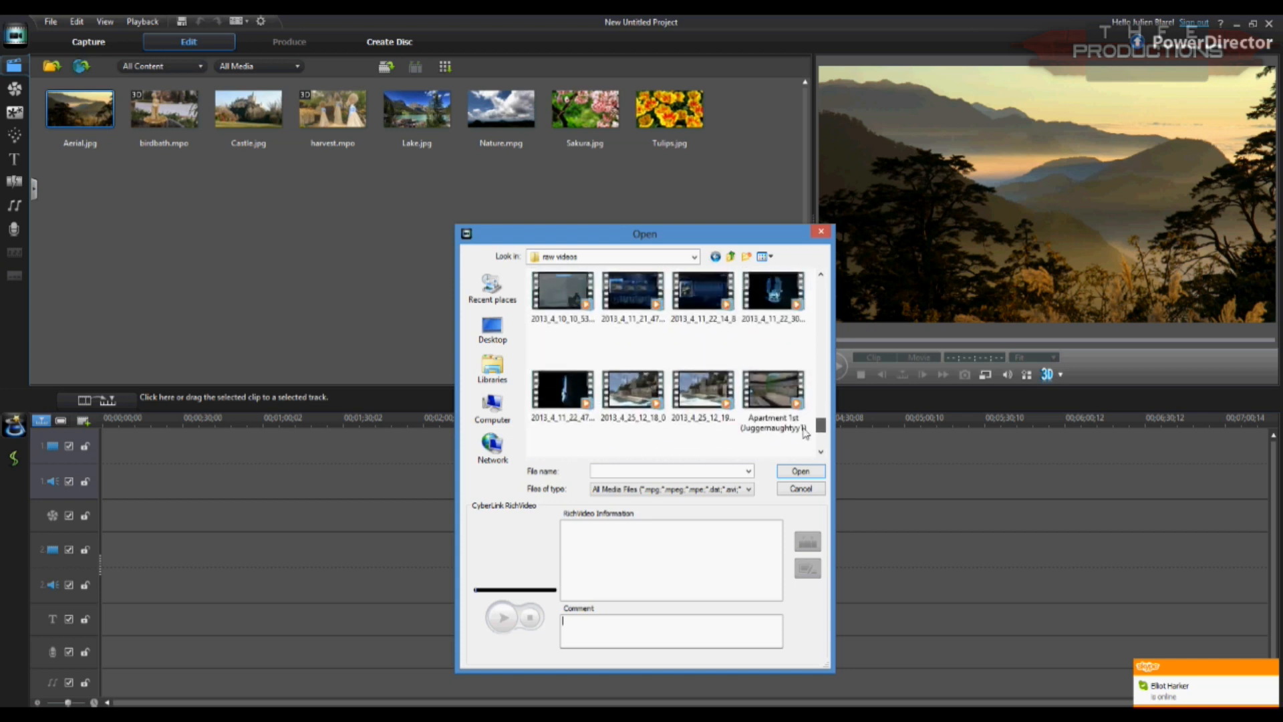
pyautogui.click(725, 403)
pyautogui.click(797, 470)
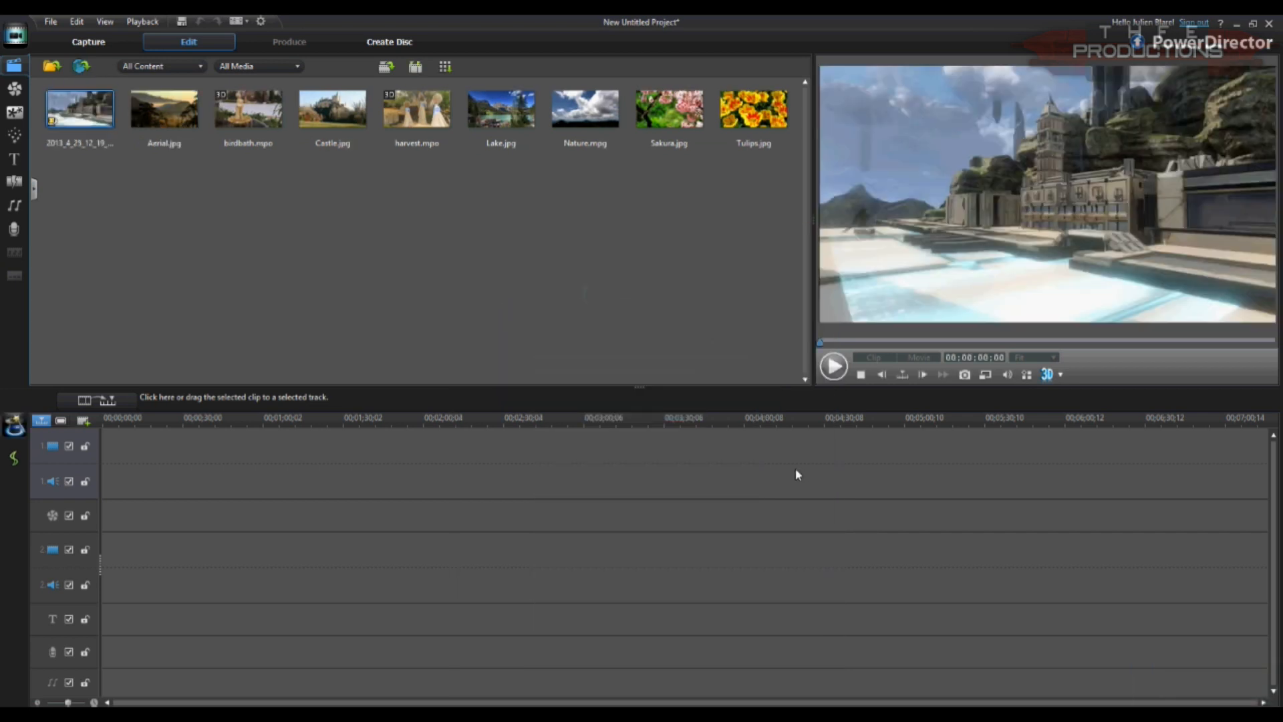
# Step: Place the raw recording at the start of the first video track, unlink its audio and delete the audio clip
pyautogui.moveTo(73, 113); pyautogui.dragTo(106, 463)
pyautogui.click(311, 533)
pyautogui.rightClick(316, 477)
pyautogui.click(379, 159)
pyautogui.click(367, 492)
pyautogui.press('Delete')
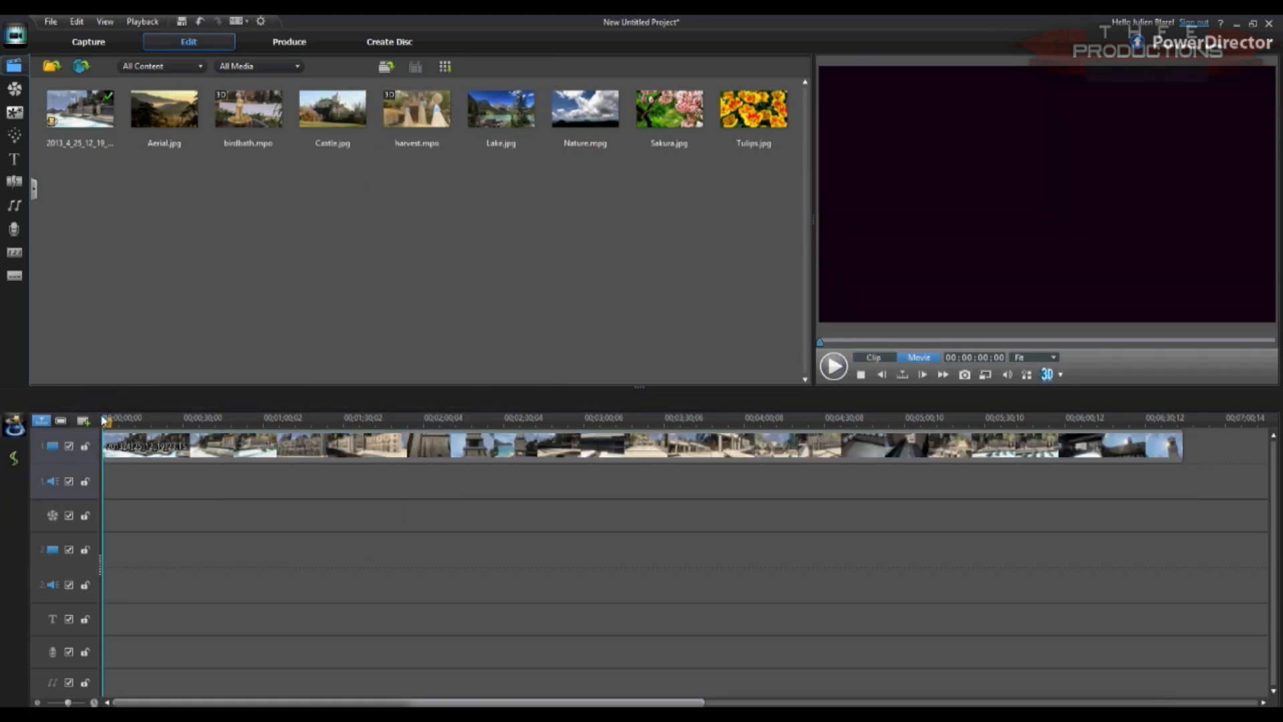
# Step: Split the footage at about 3 seconds and delete the opening piece, closing the gap
pyautogui.click(121, 440)
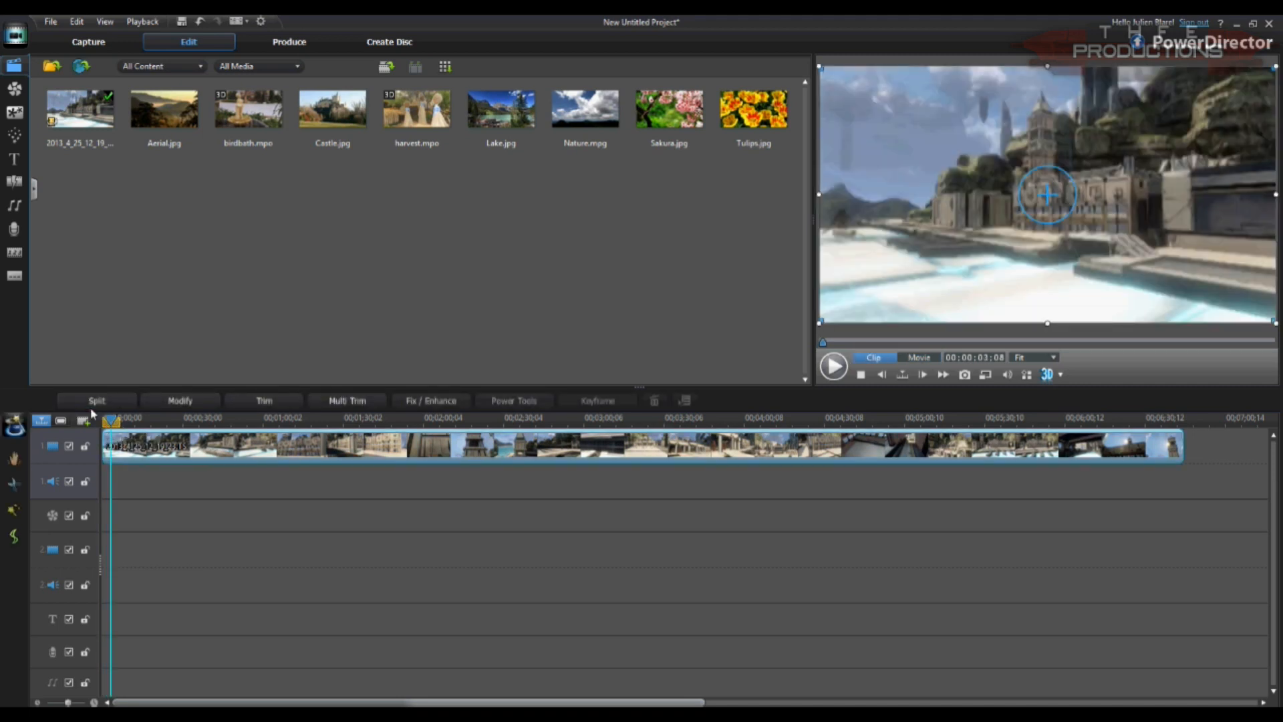
pyautogui.click(95, 400)
pyautogui.click(107, 443)
pyautogui.press('Delete')
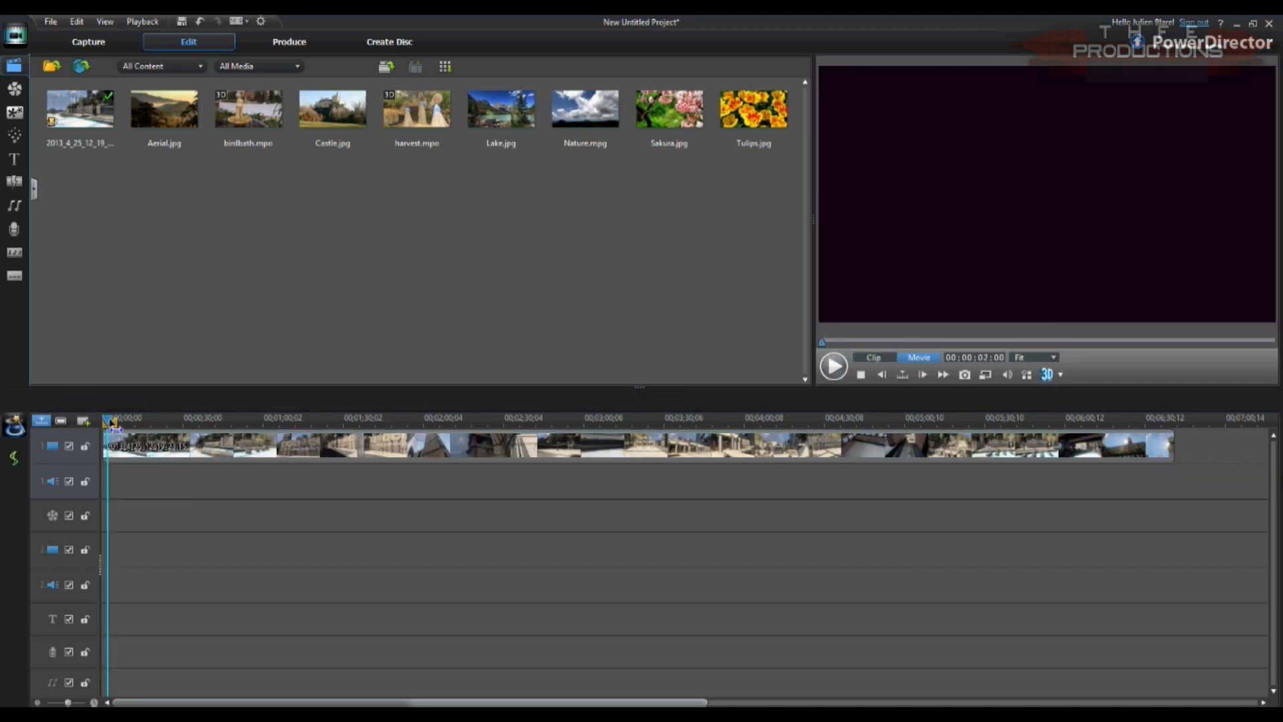
# Step: Split the footage again within its first half minute and delete the unwanted piece before the cut
pyautogui.moveTo(129, 426); pyautogui.dragTo(164, 423)
pyautogui.click(151, 443)
pyautogui.click(95, 400)
pyautogui.click(135, 444)
pyautogui.press('Delete')
# Step: Split the footage on both sides of a section at about 20 to 30 seconds and delete that section
pyautogui.click(157, 438)
pyautogui.click(96, 400)
pyautogui.click(177, 442)
pyautogui.click(92, 402)
pyautogui.click(161, 444)
pyautogui.press('Delete')
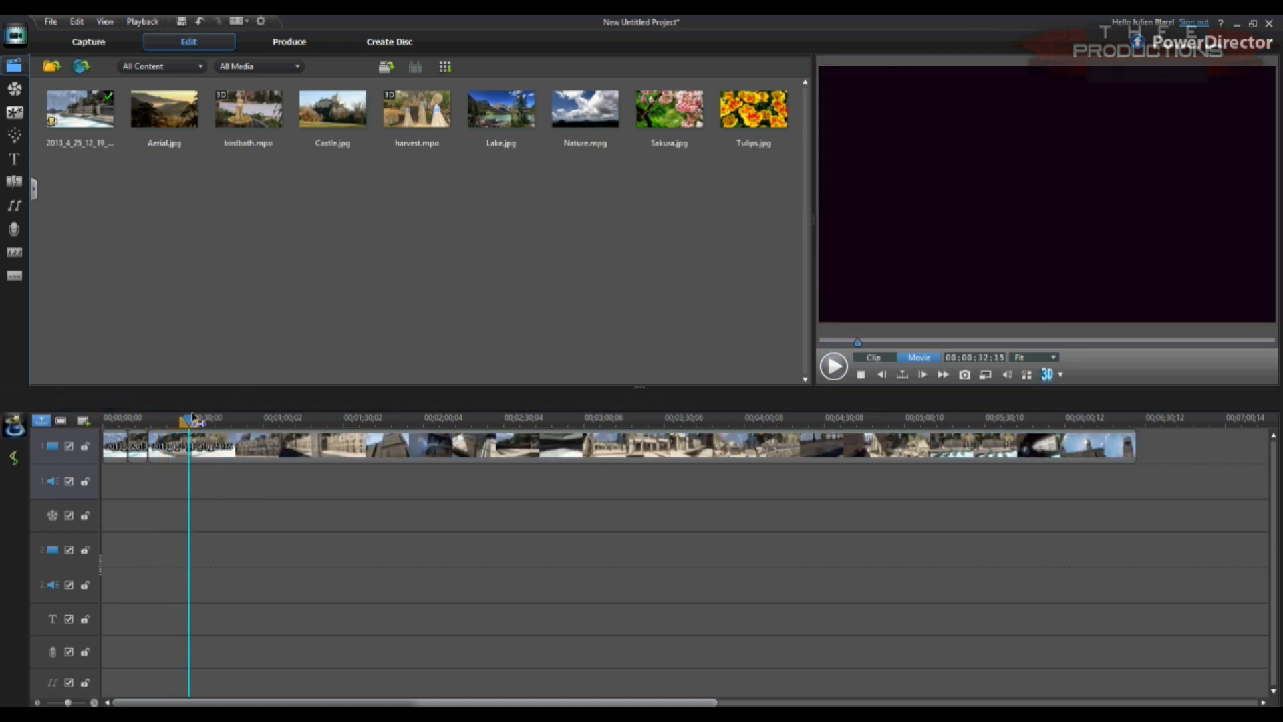
# Step: Split the footage between about 0:32 and 0:55 and delete the unwanted sections there
pyautogui.click(202, 442)
pyautogui.click(96, 401)
pyautogui.moveTo(200, 424); pyautogui.dragTo(294, 423)
pyautogui.click(96, 401)
pyautogui.press('Delete')
pyautogui.click(248, 441)
pyautogui.click(95, 401)
pyautogui.press('Delete')
# Step: Split the footage between about 1:00 and 1:15 and cut out the unwanted sections
pyautogui.click(267, 442)
pyautogui.click(96, 401)
pyautogui.click(289, 434)
pyautogui.click(96, 401)
pyautogui.press('Delete')
pyautogui.click(286, 444)
pyautogui.click(96, 401)
pyautogui.click(300, 443)
pyautogui.click(100, 401)
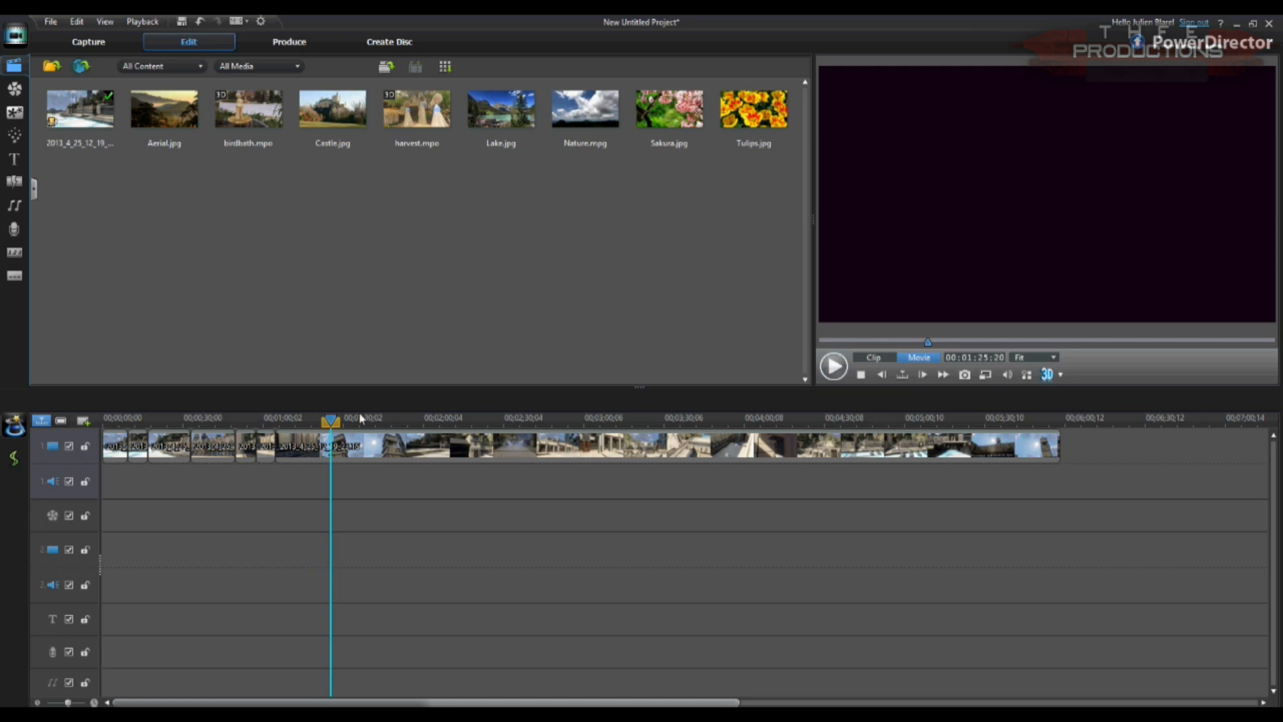
# Step: Split the remaining footage from about 1:25 onward and delete its unwanted sections, checking the playback
pyautogui.click(838, 369)
pyautogui.click(96, 401)
pyautogui.moveTo(320, 422); pyautogui.dragTo(336, 423)
pyautogui.click(95, 401)
pyautogui.press('Delete')
pyautogui.click(334, 442)
pyautogui.press('Delete')
pyautogui.click(828, 361)
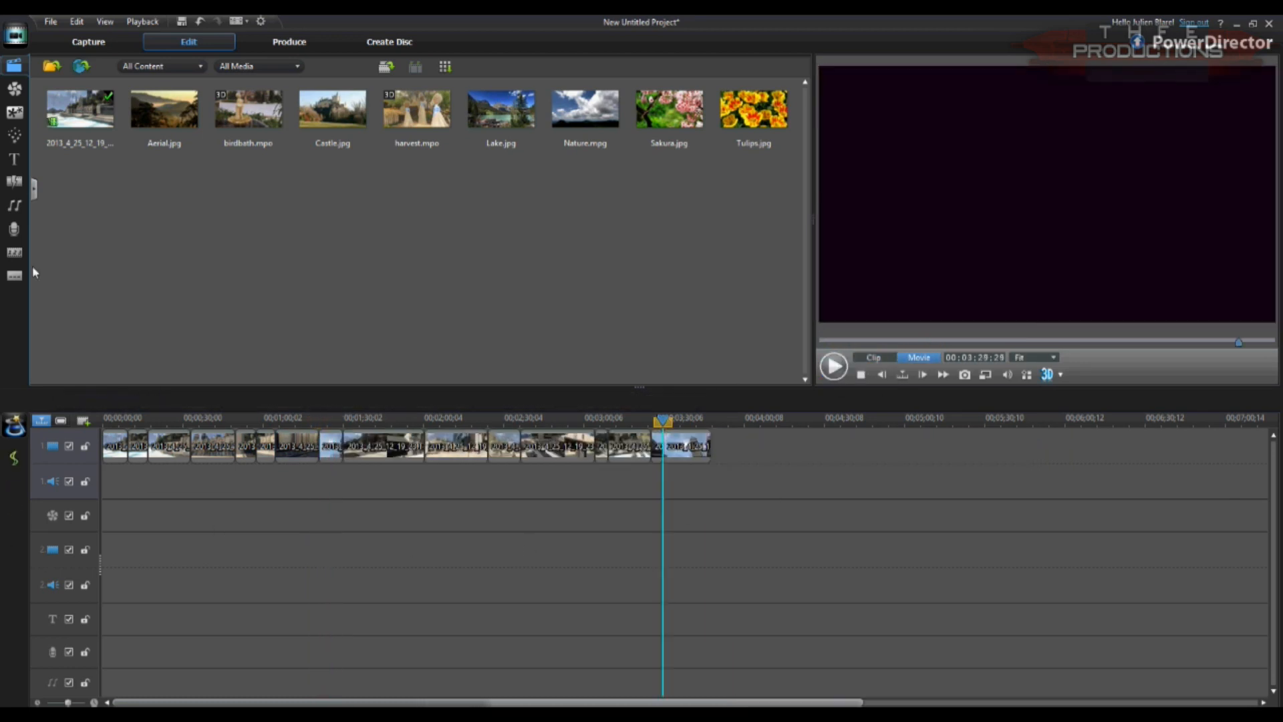
# Step: Add Fade transitions at the start of the first clip and at the cuts between the following clips
pyautogui.click(14, 181)
pyautogui.scroll(-3, 405, 214)
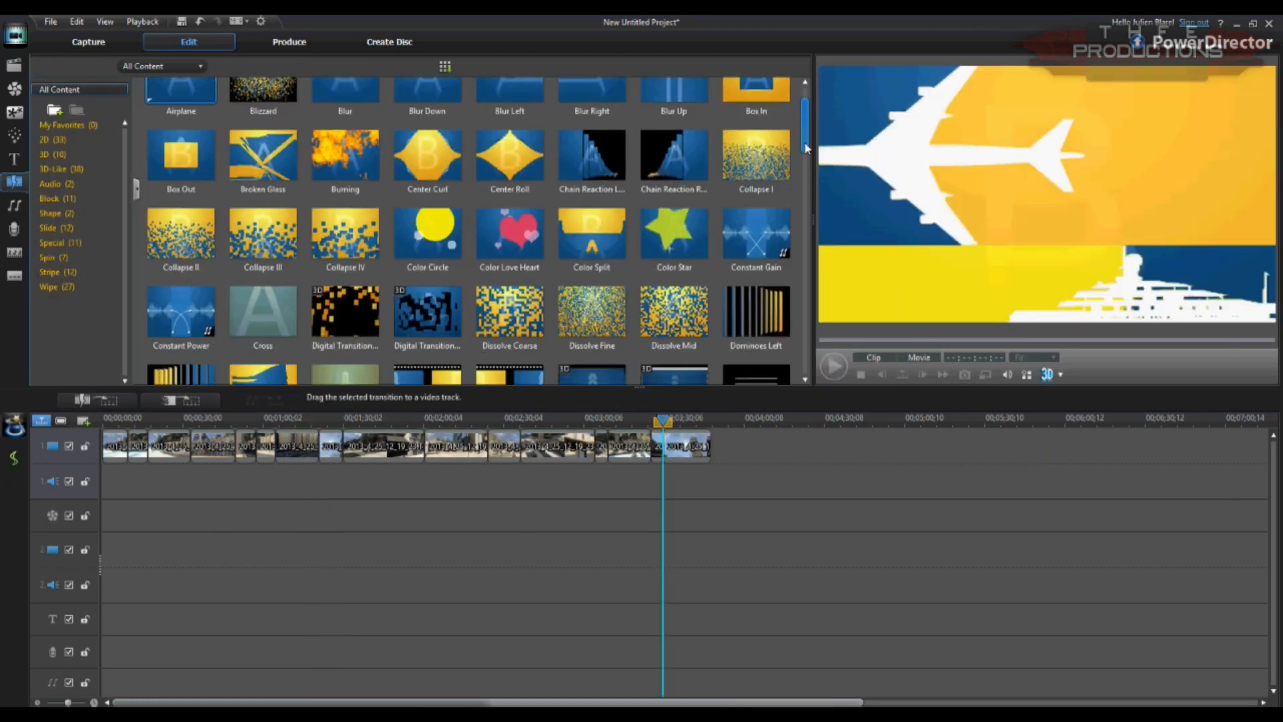
pyautogui.moveTo(345, 218); pyautogui.dragTo(110, 444)
pyautogui.click(94, 702)
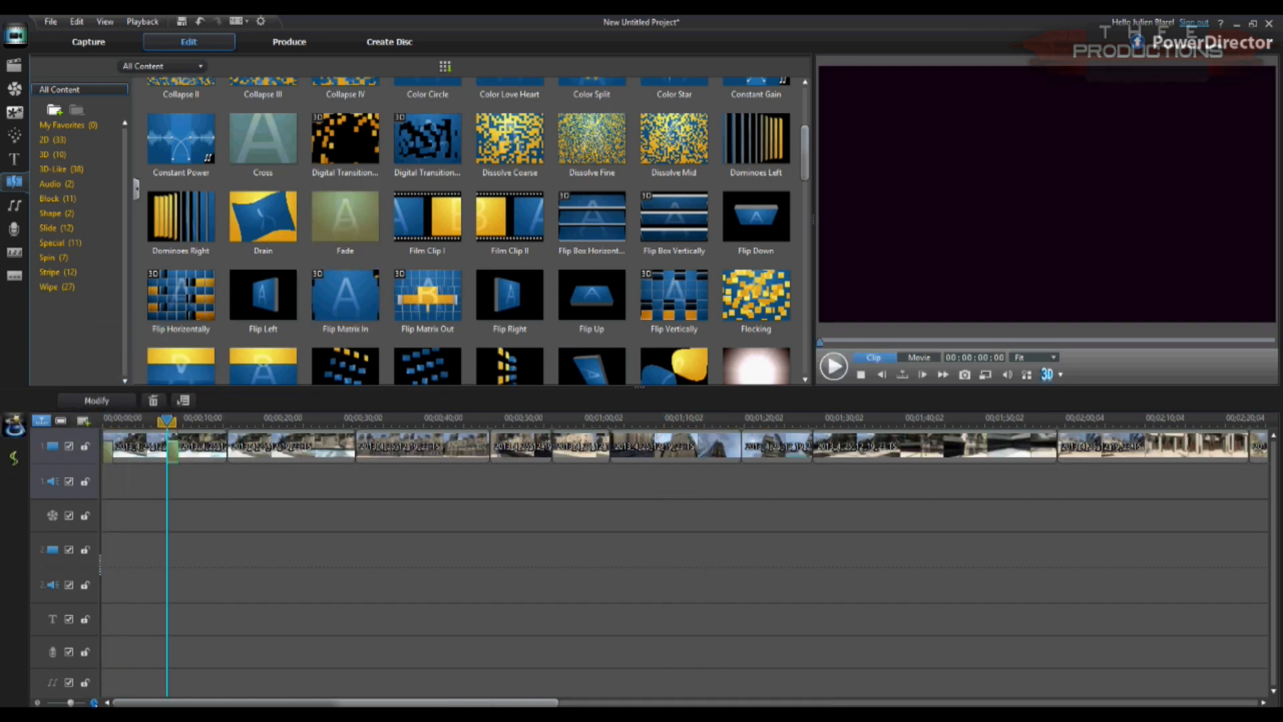
pyautogui.moveTo(360, 236); pyautogui.dragTo(219, 446)
pyautogui.moveTo(339, 240); pyautogui.dragTo(344, 442)
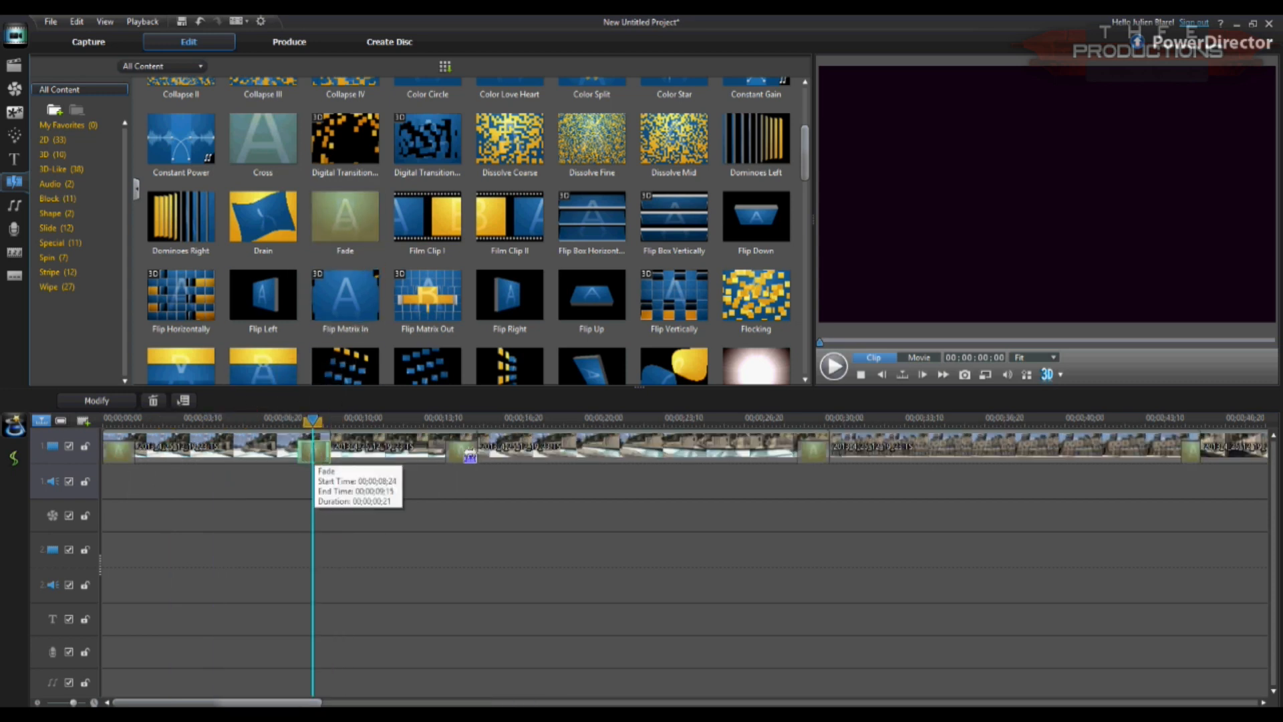
# Step: Shorten the Fade transition between the second and third clips to 20 frames
pyautogui.moveTo(469, 456); pyautogui.dragTo(472, 456)
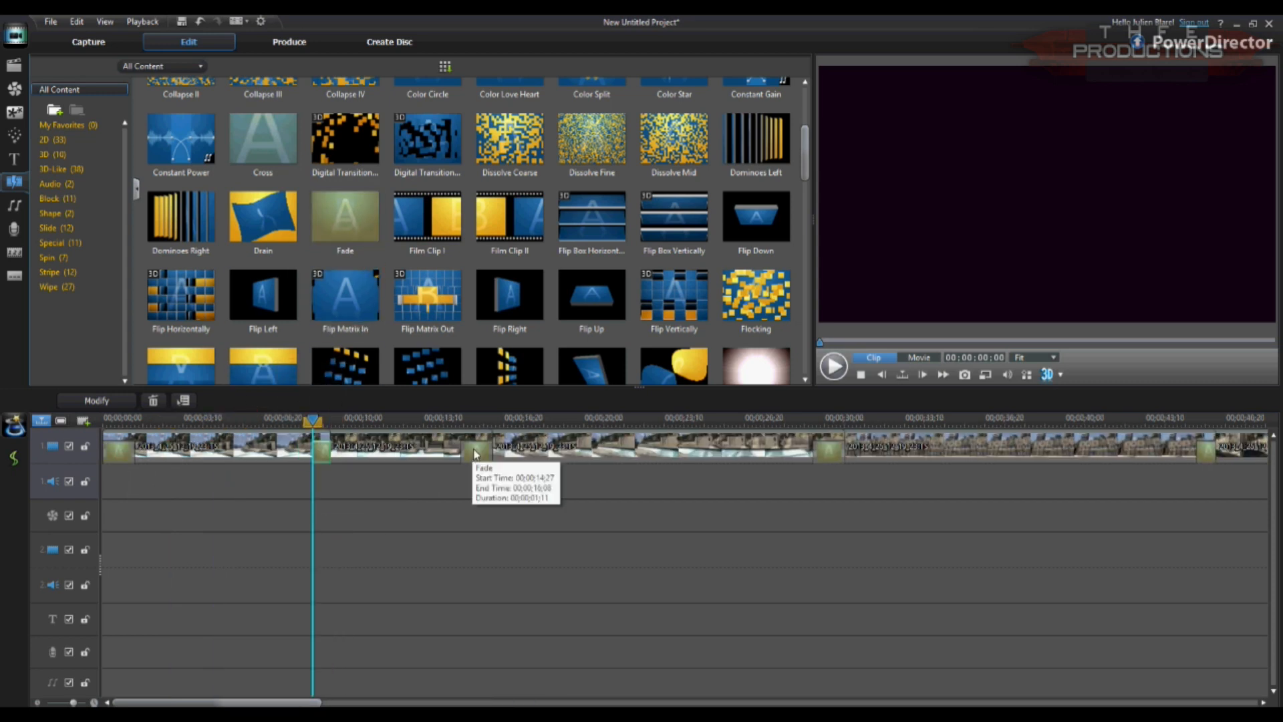
pyautogui.click(386, 522)
pyautogui.click(38, 703)
pyautogui.click(38, 703)
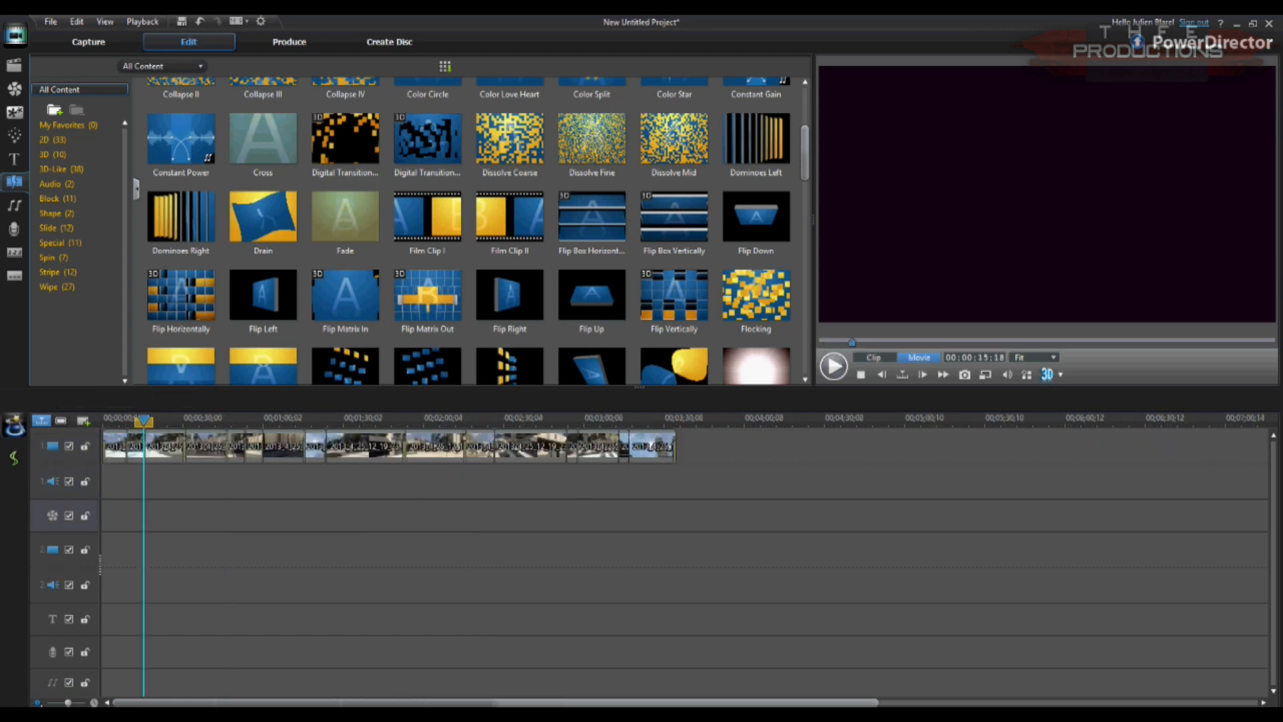
# Step: Produce the edited footage as an MPEG-4 file with the Best Quality MPEG-4 profile
pyautogui.click(254, 51)
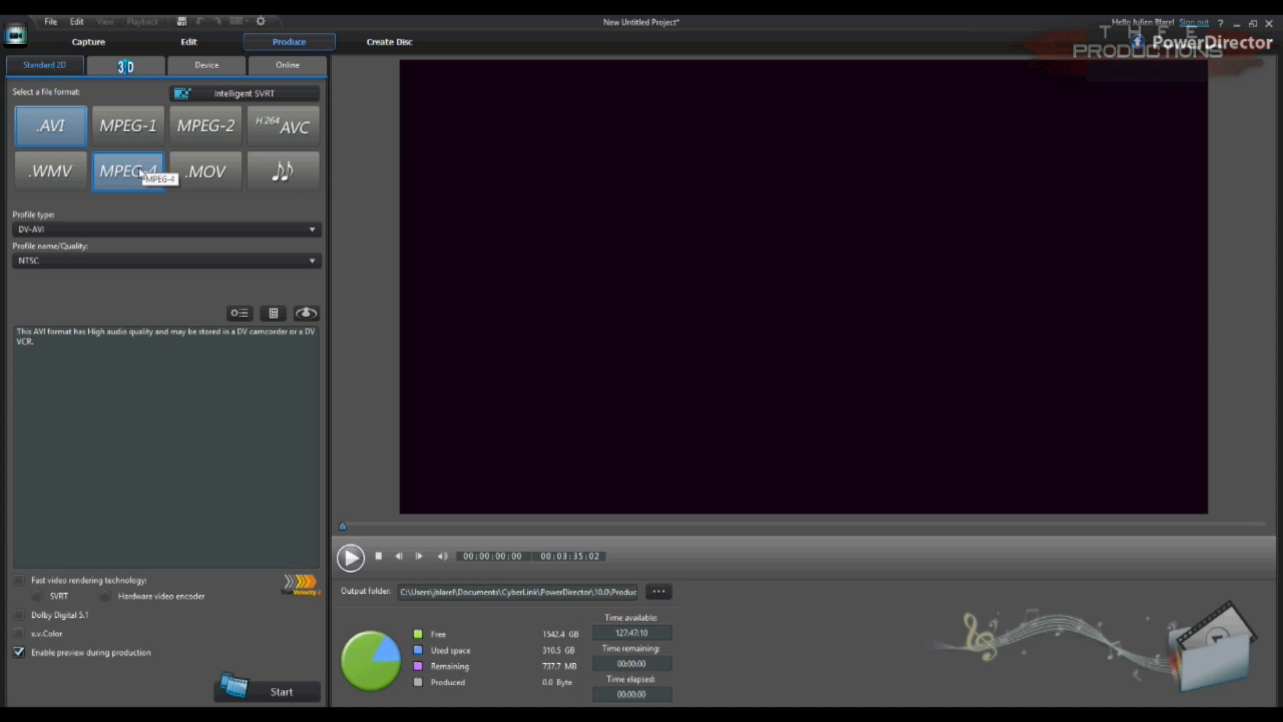
pyautogui.click(142, 174)
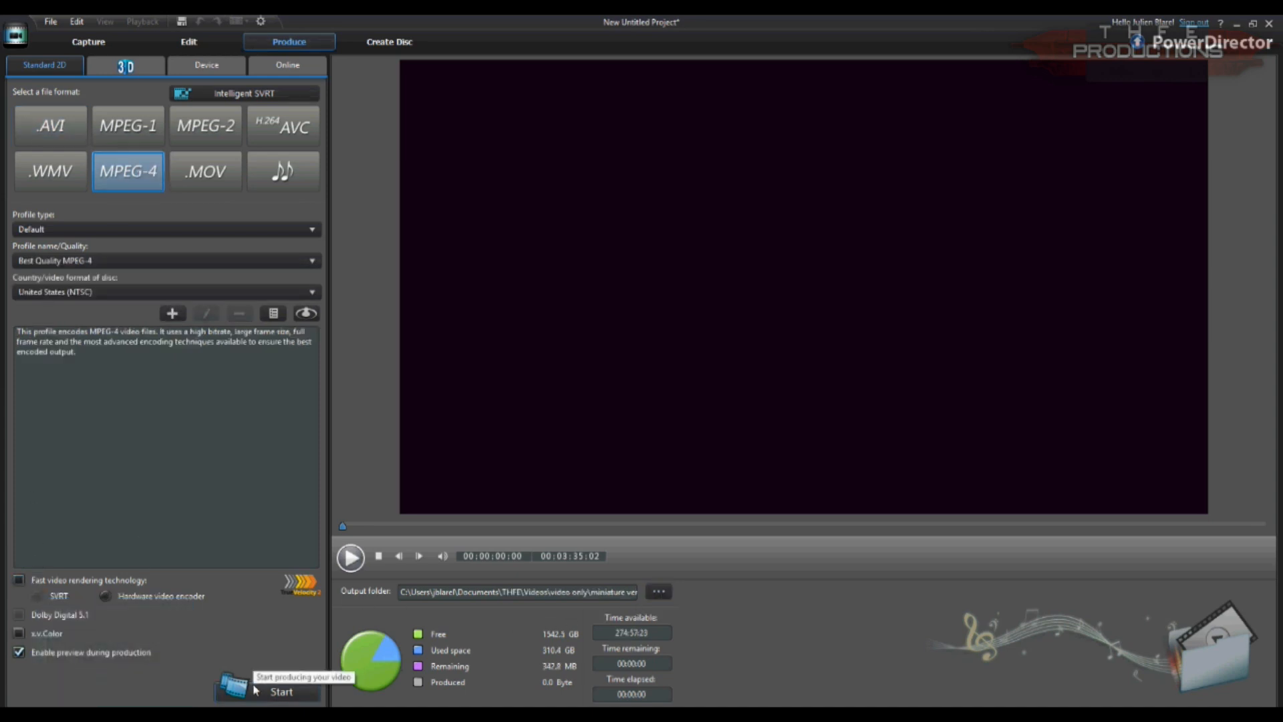
pyautogui.click(255, 690)
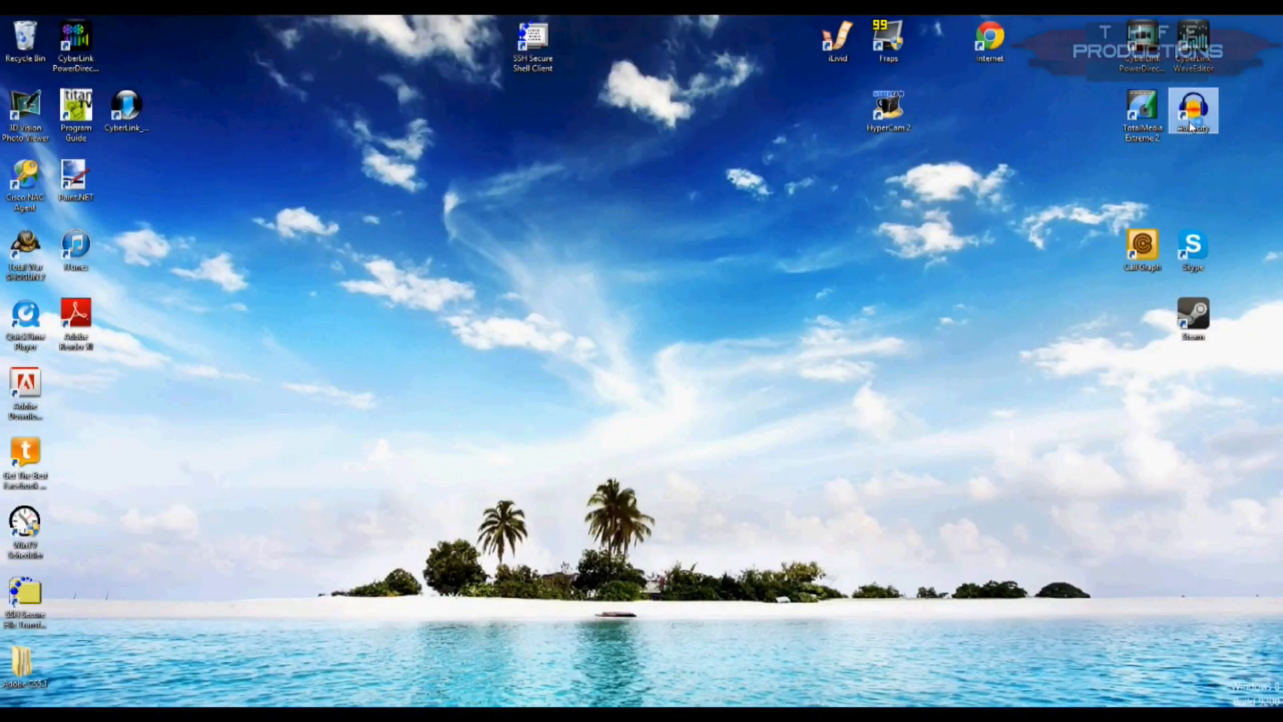
# Step: Switch to Audacity and import the miniature venice audio recording into an empty project
pyautogui.doubleClick(1193, 110)
pyautogui.click(773, 345)
pyautogui.click(12, 37)
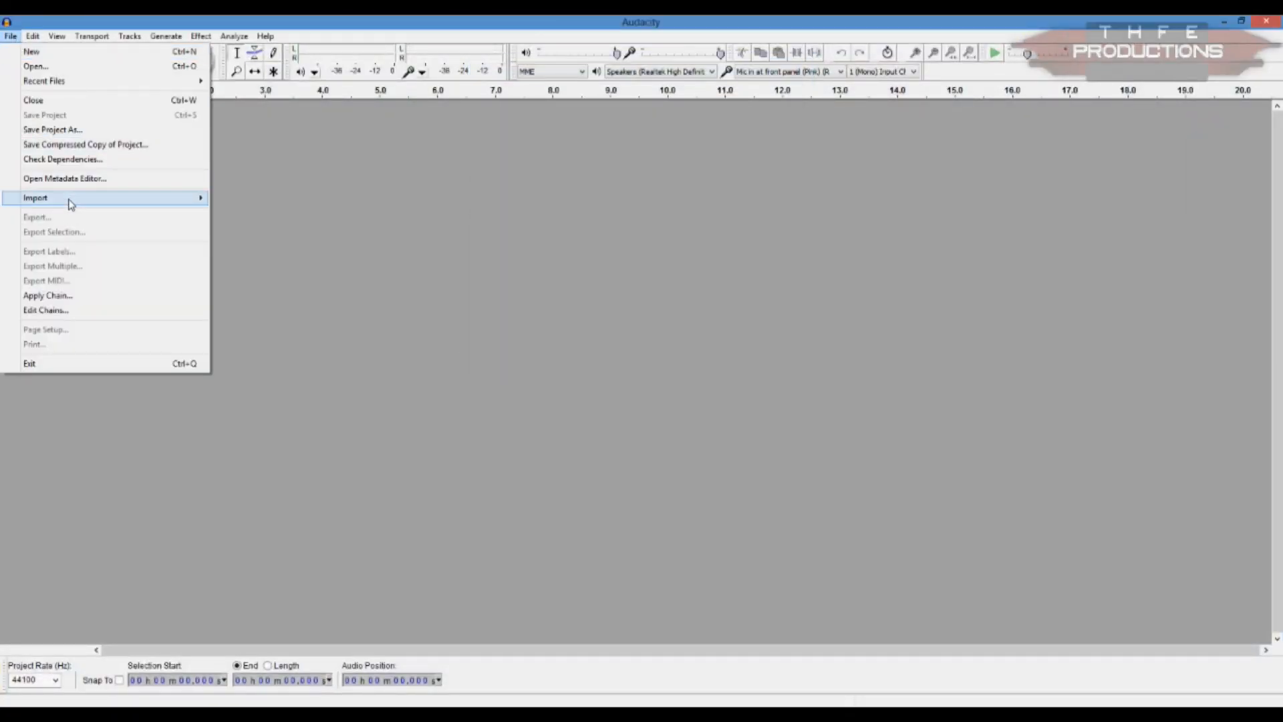
pyautogui.moveTo(138, 202)
pyautogui.click(241, 197)
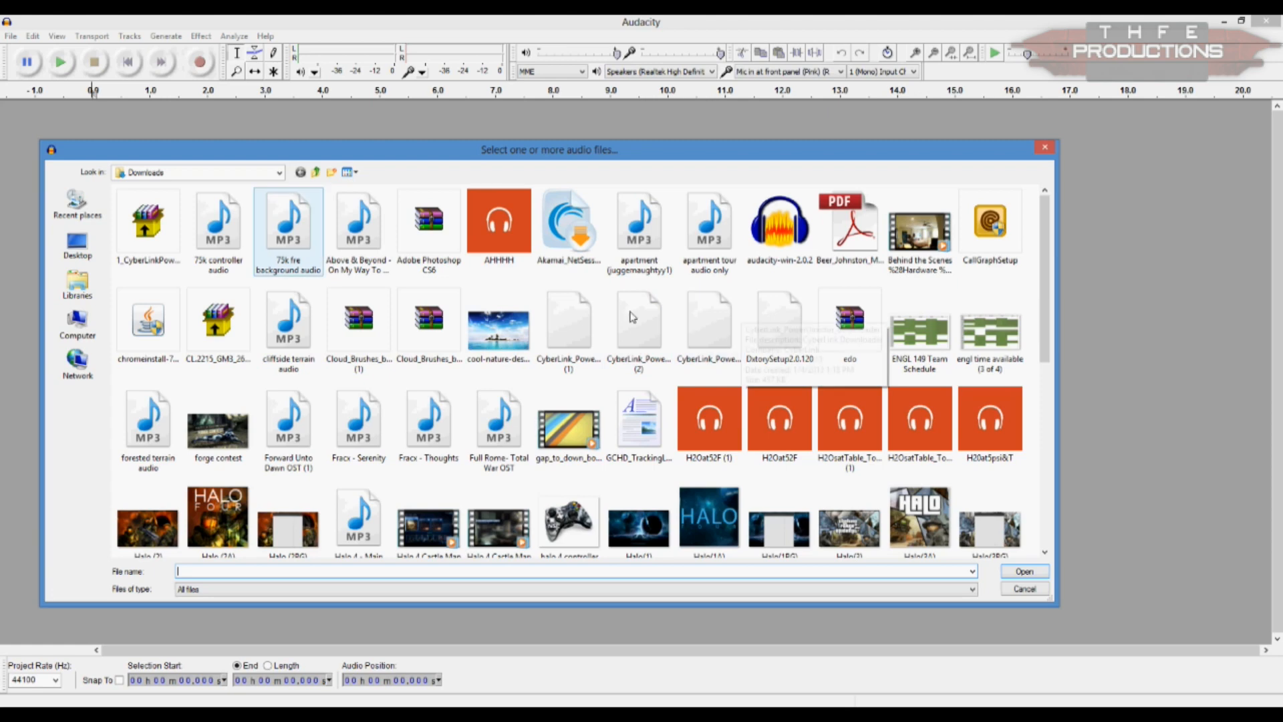
pyautogui.doubleClick(166, 342)
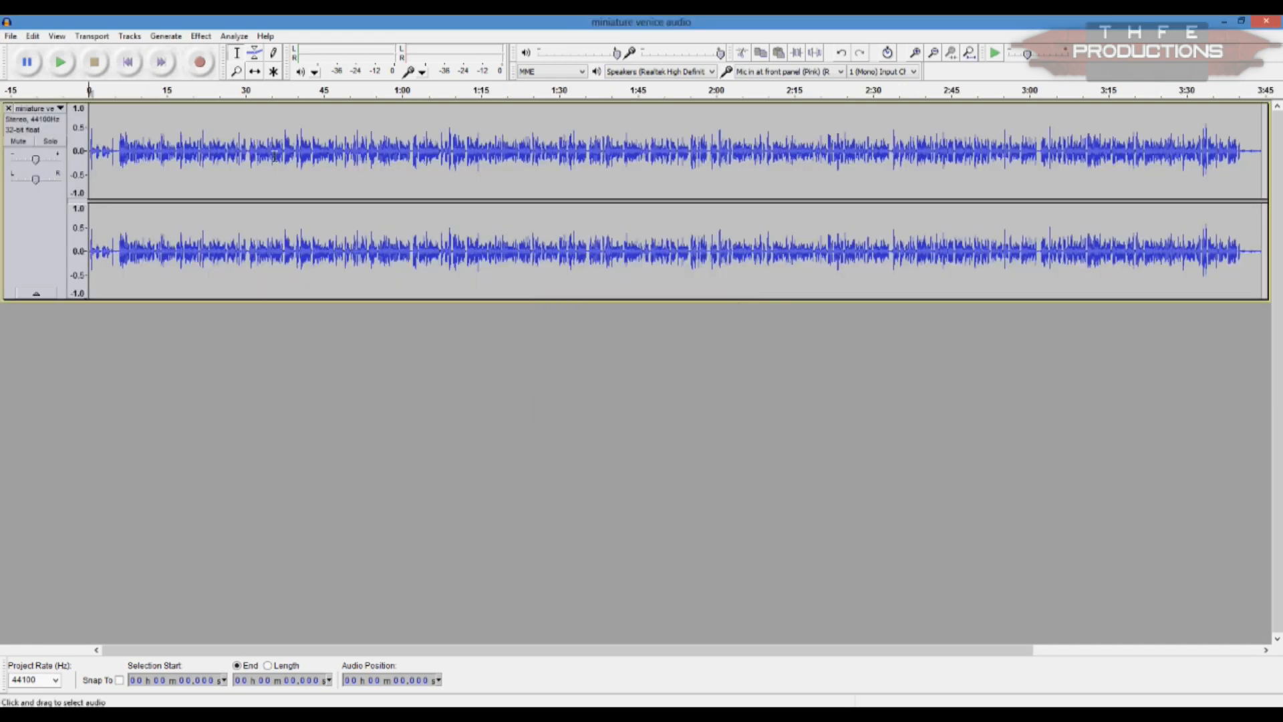
# Step: Amplify the entire audio track to a new peak amplitude of 0.0 dB
pyautogui.hotkey('ctrl', 'a')
pyautogui.click(200, 36)
pyautogui.click(226, 71)
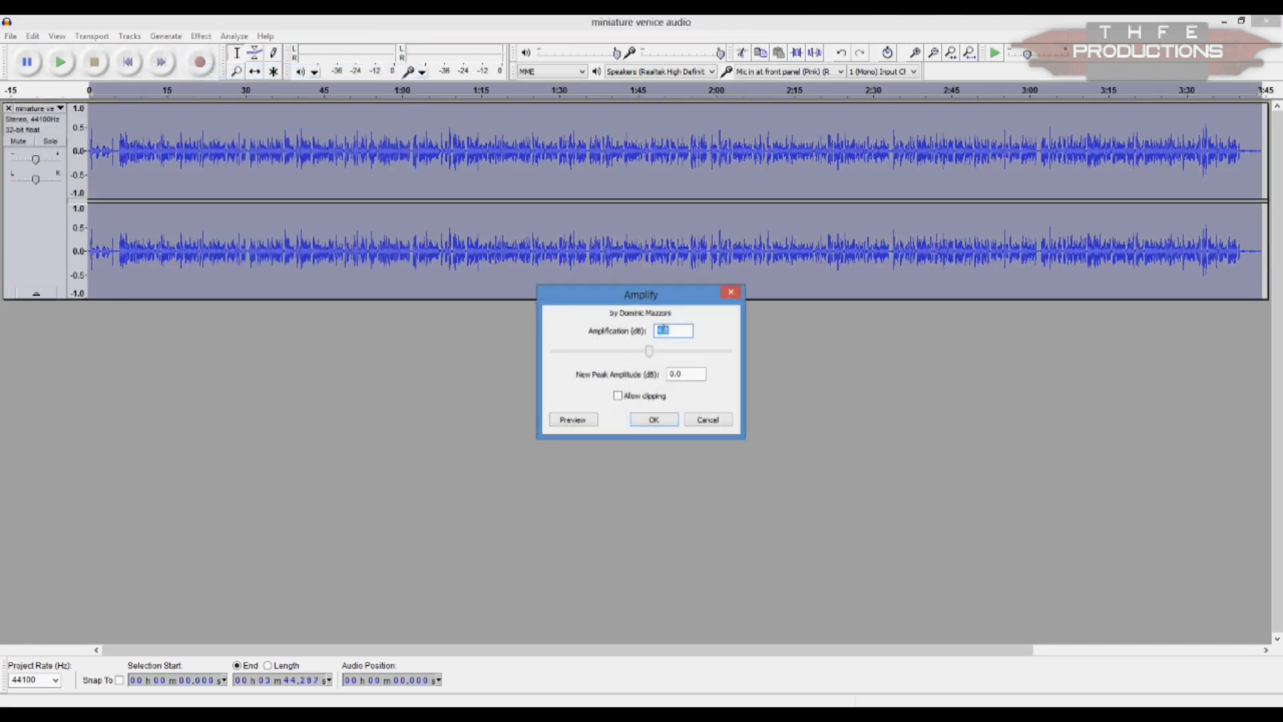
pyautogui.click(654, 422)
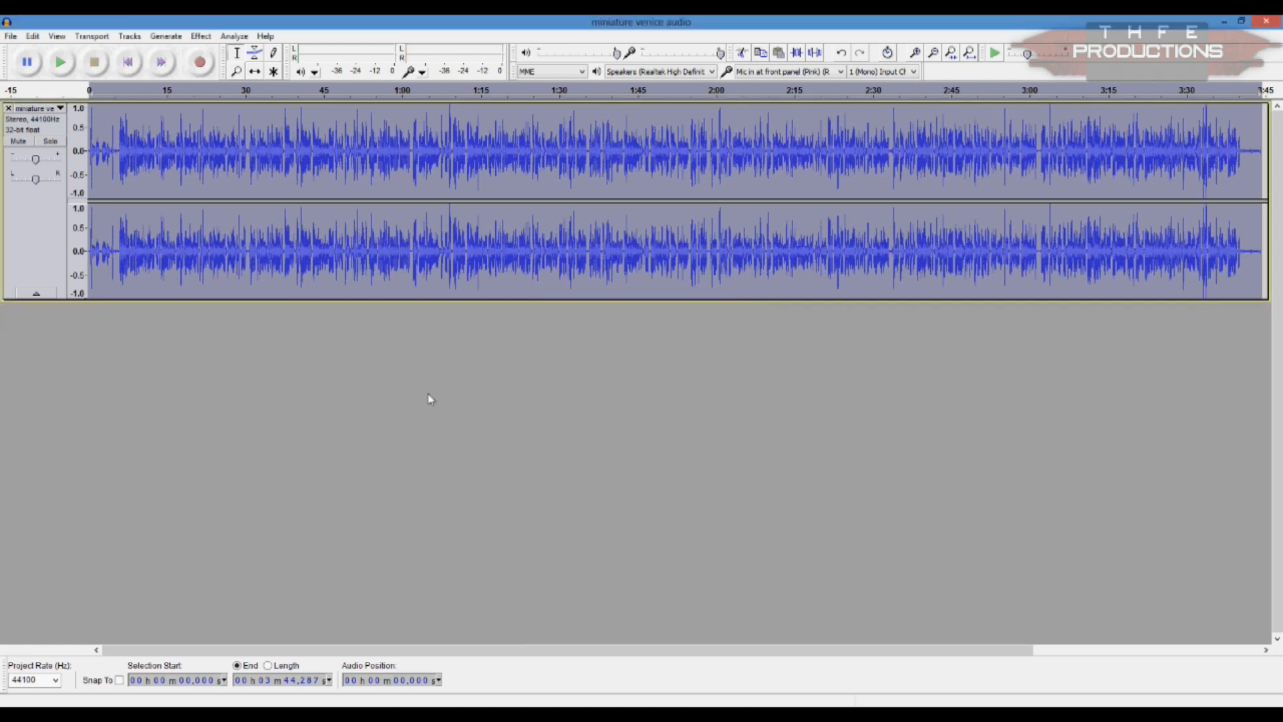
# Step: Play back the track's opening, and cut away the first 5.492 seconds and a short section near the end
pyautogui.click(97, 130)
pyautogui.click(60, 62)
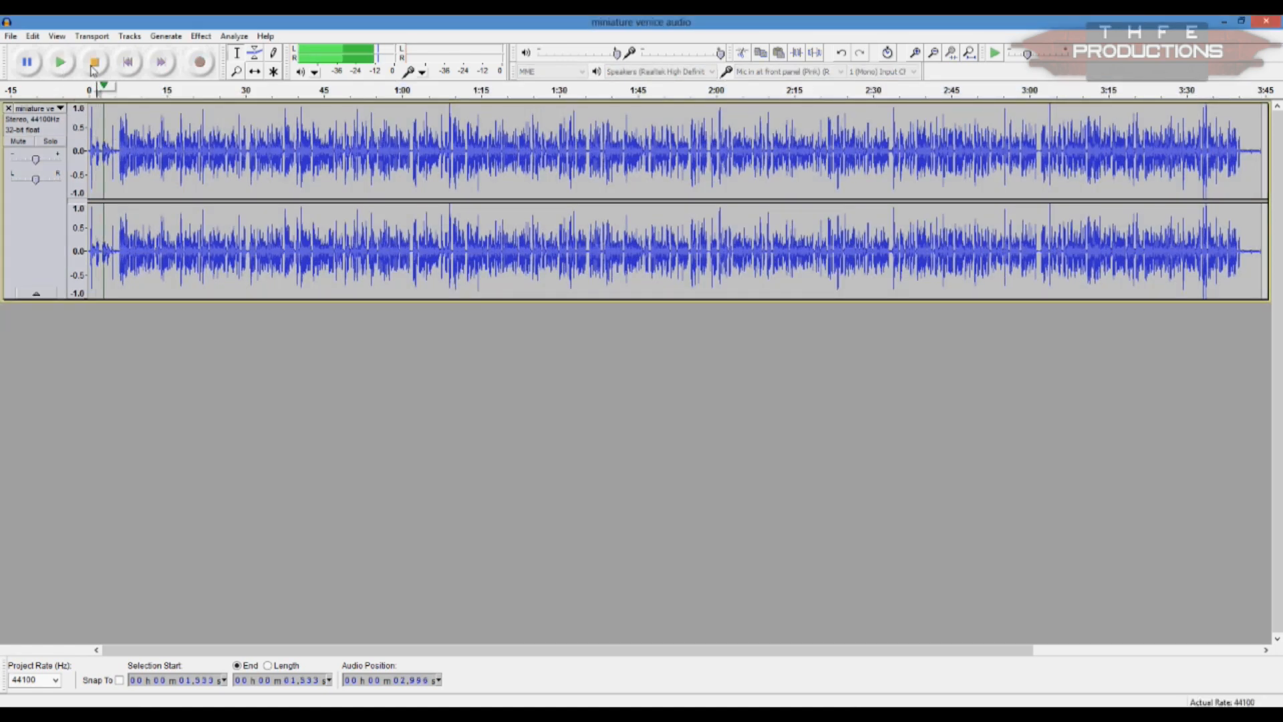
pyautogui.click(94, 64)
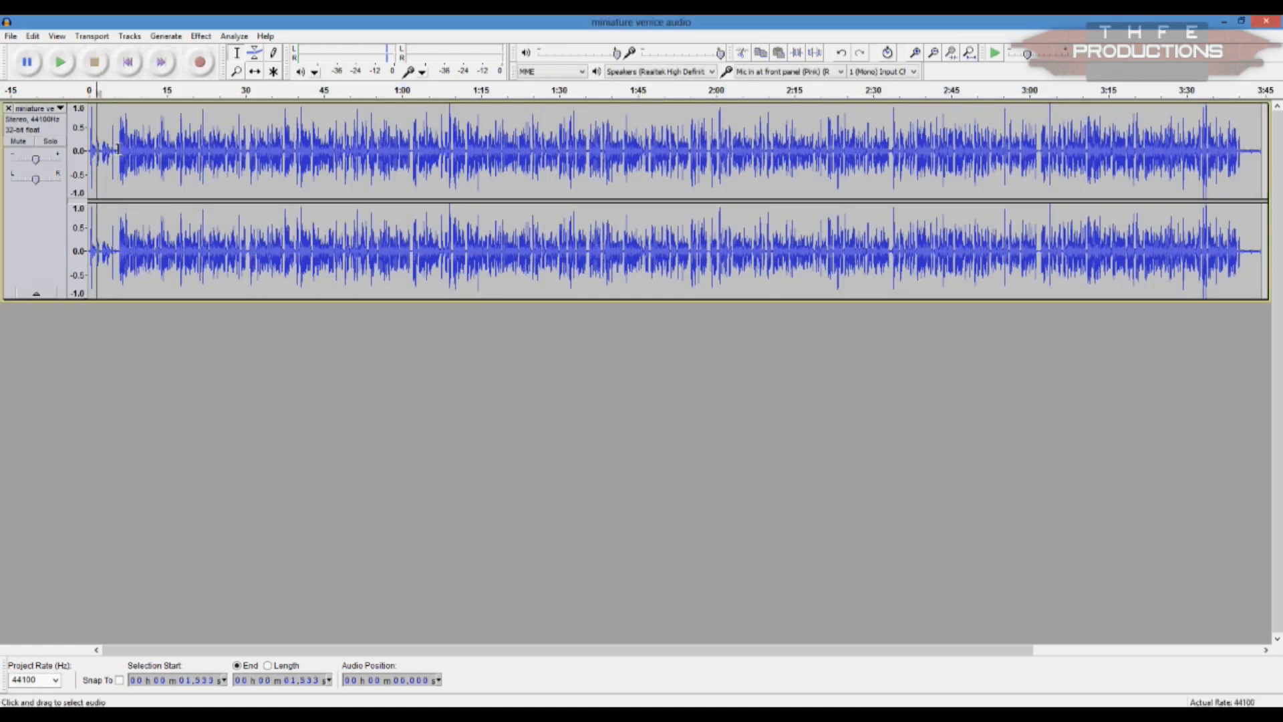
pyautogui.moveTo(116, 152); pyautogui.dragTo(88, 151)
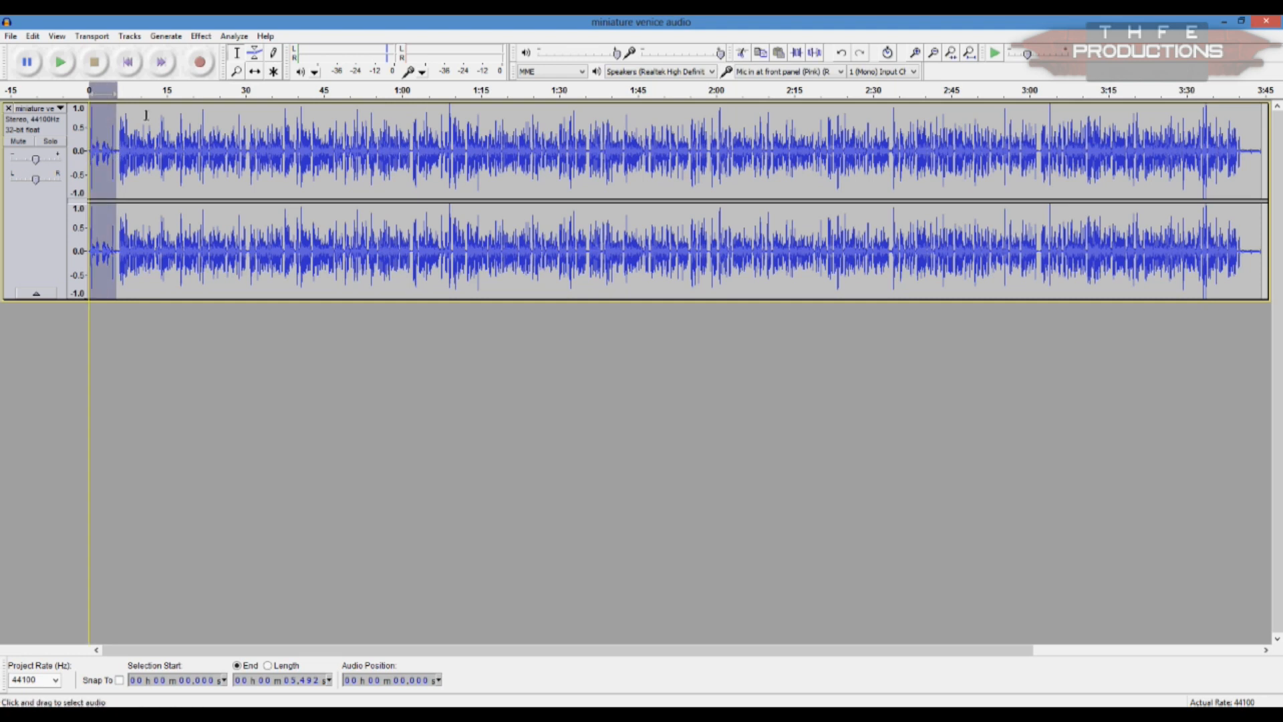
pyautogui.click(743, 53)
pyautogui.moveTo(1218, 152); pyautogui.dragTo(1242, 153)
pyautogui.click(741, 53)
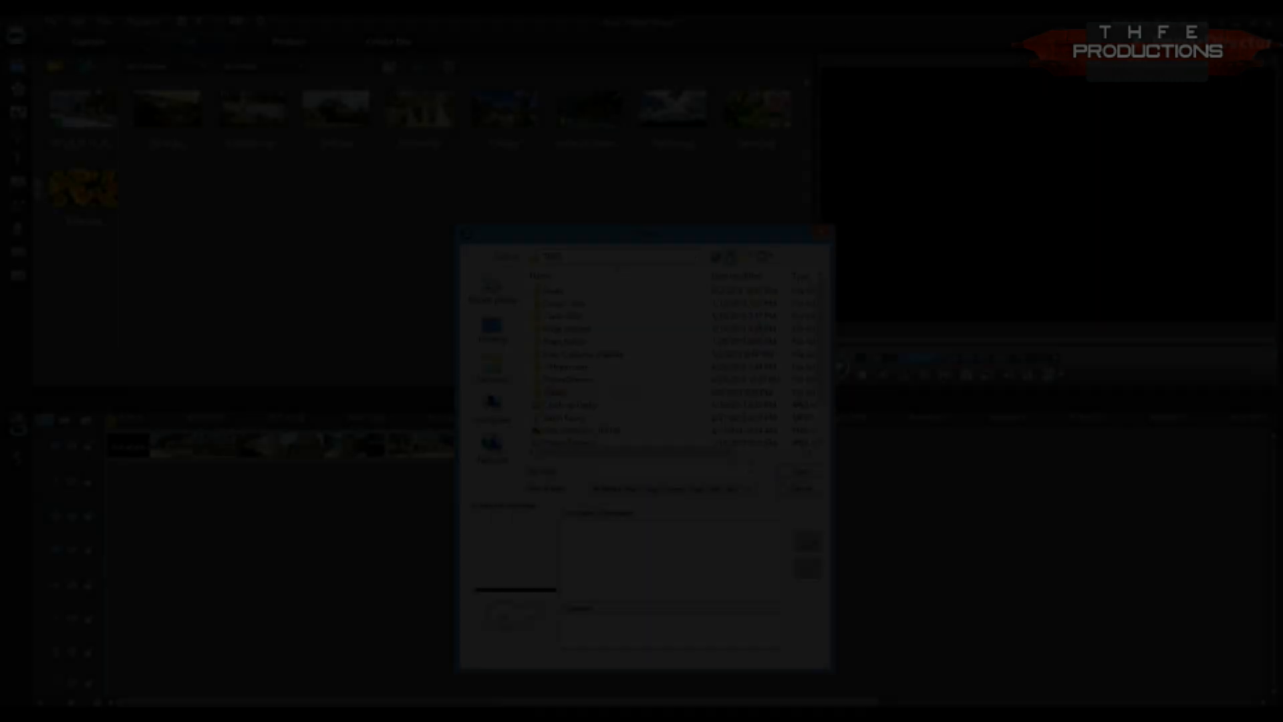
# Step: In PowerDirector, import the miniature venice audio from the Boosted Audio folder, place it under the footage and play it
pyautogui.scroll(-1, 583, 394)
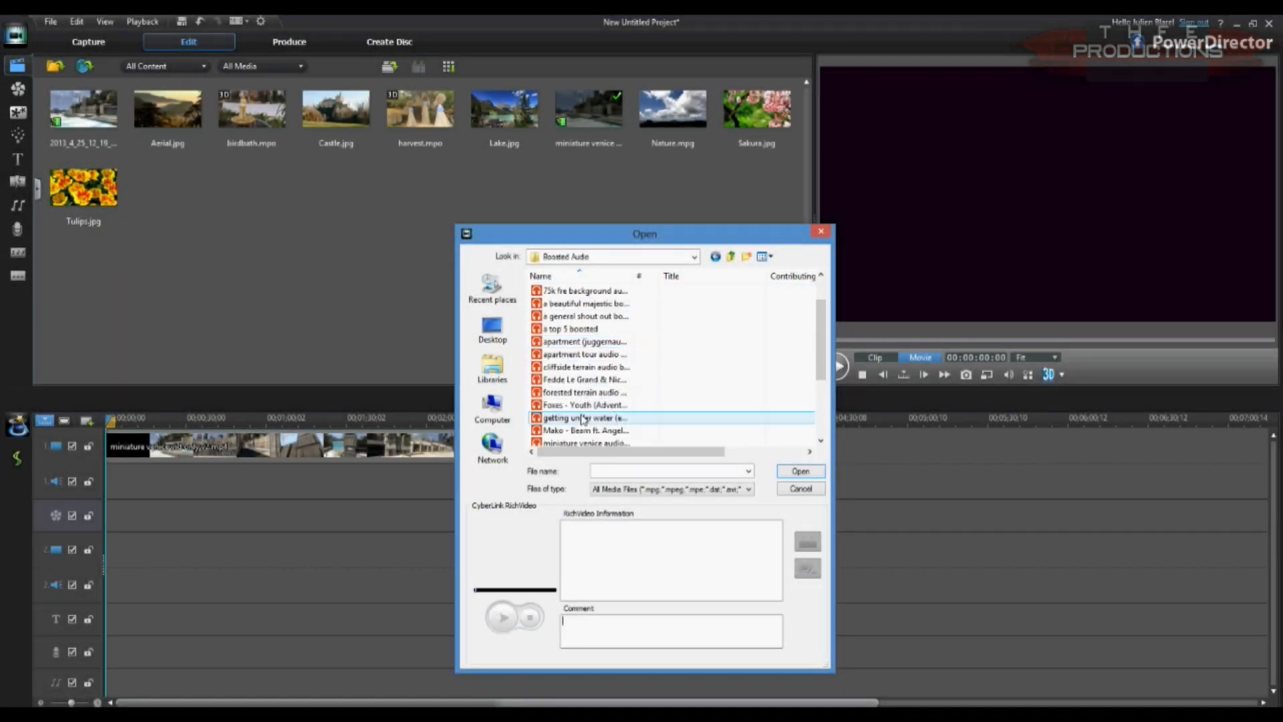
pyautogui.doubleClick(584, 446)
pyautogui.moveTo(589, 110); pyautogui.dragTo(103, 482)
pyautogui.click(835, 366)
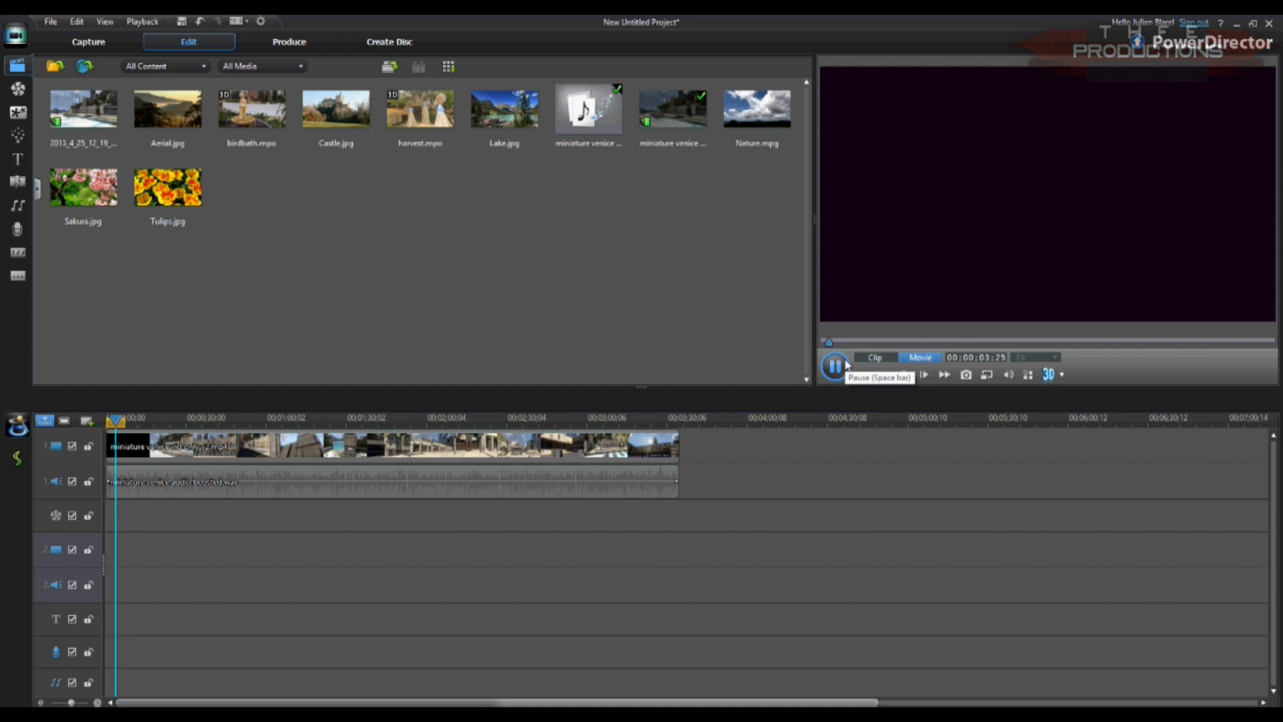
# Step: Place the Subscribe v1 title at the end of the second video track and shift the map title to about 6 seconds
pyautogui.click(17, 159)
pyautogui.click(67, 154)
pyautogui.click(267, 110)
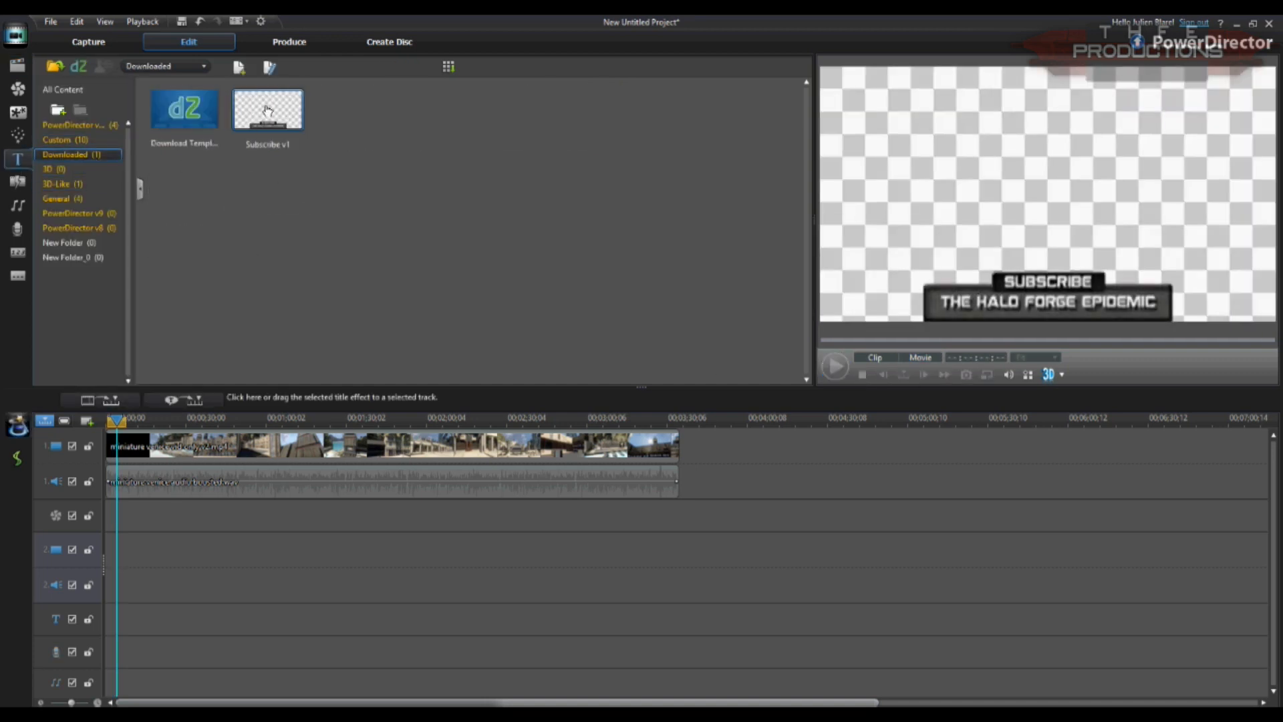
pyautogui.moveTo(659, 522); pyautogui.dragTo(653, 544)
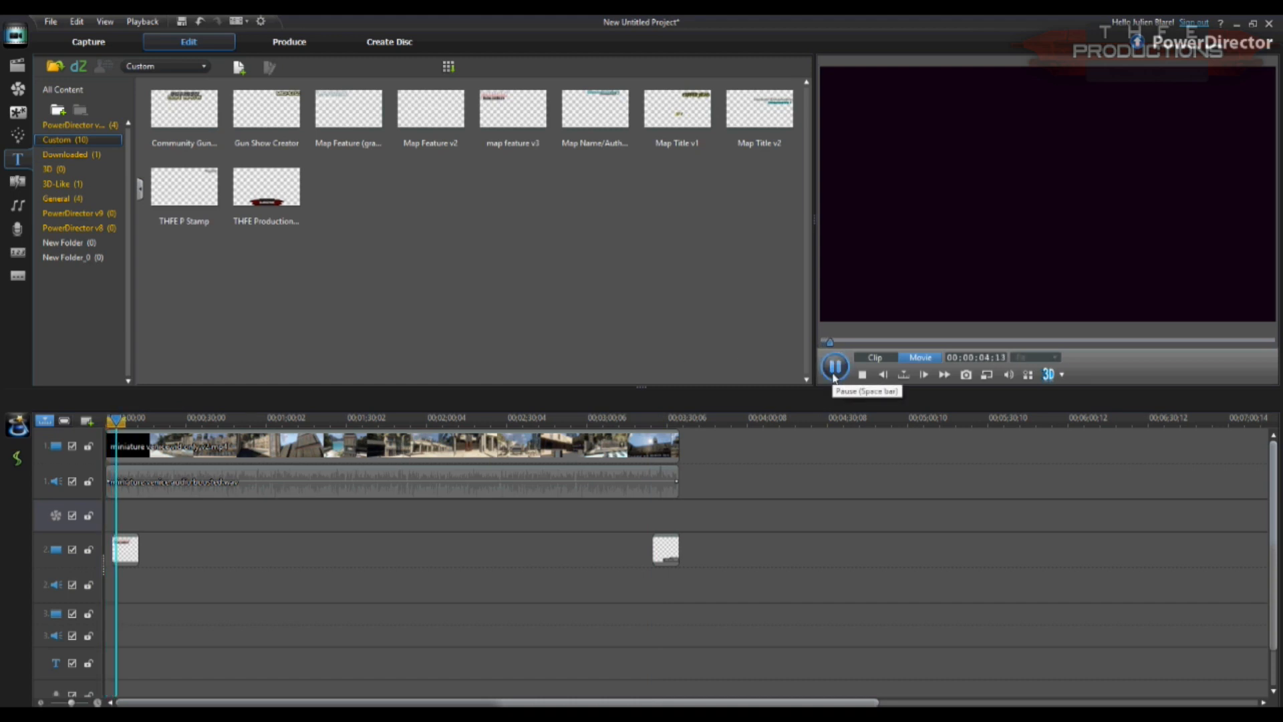
pyautogui.click(833, 366)
pyautogui.moveTo(136, 553); pyautogui.dragTo(148, 553)
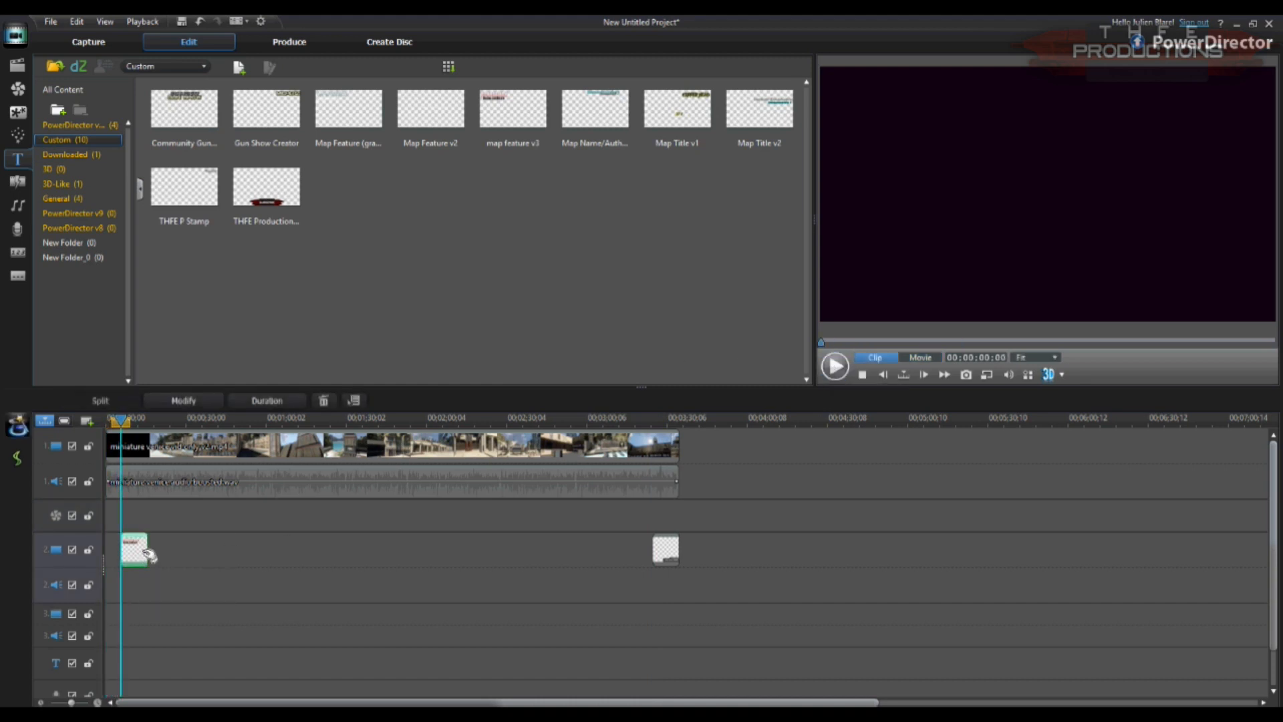
# Step: Open the map title near the start in the Title Designer and enter "venice" in the map name text
pyautogui.doubleClick(148, 554)
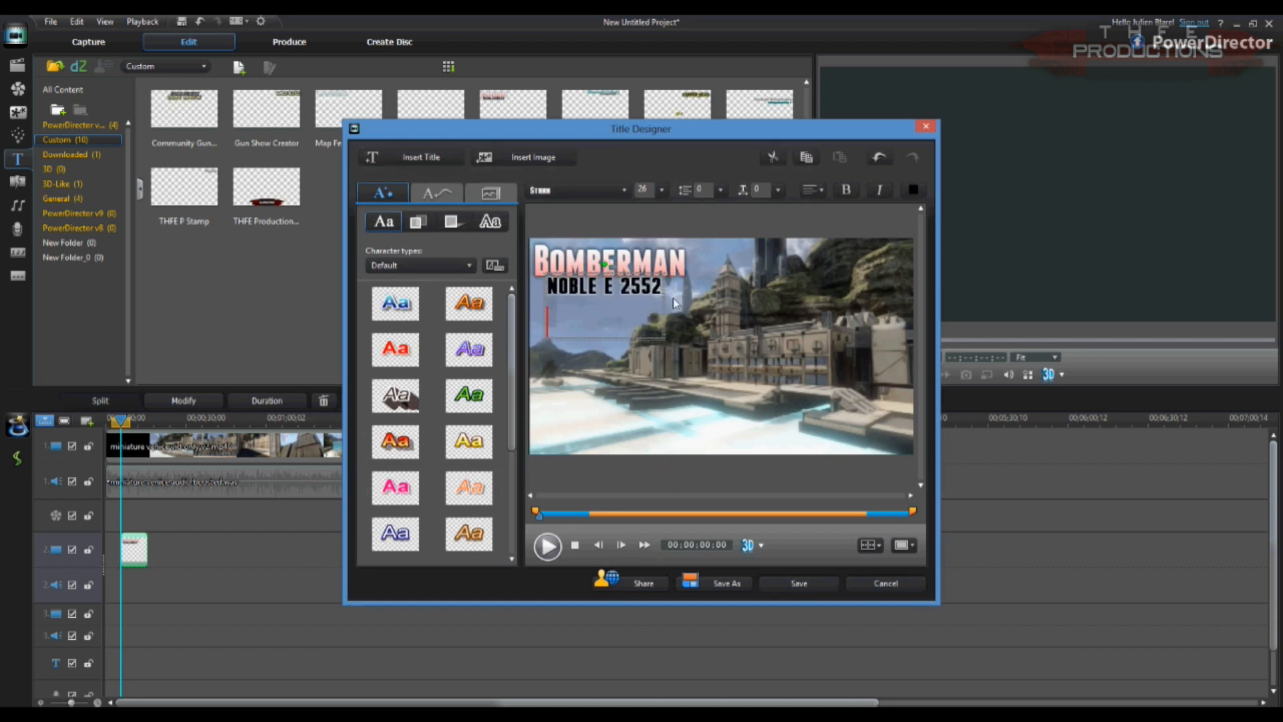
pyautogui.click(613, 327)
pyautogui.click(536, 267)
pyautogui.moveTo(532, 269)
pyautogui.mouseDown()
pyautogui.moveTo(687, 268)
pyautogui.moveTo(534, 267)
pyautogui.mouseUp()
pyautogui.write('Bo')
pyautogui.click(677, 256)
pyautogui.write('venice')
# Step: Change the colour styling of the title text and reposition the text within the frame
pyautogui.click(580, 332)
pyautogui.click(587, 295)
pyautogui.click(428, 229)
pyautogui.click(488, 466)
pyautogui.click(592, 371)
pyautogui.click(526, 472)
pyautogui.click(636, 308)
pyautogui.moveTo(635, 309); pyautogui.dragTo(706, 298)
# Step: Adjust the font size and placement of the title's text lines and save the title
pyautogui.click(662, 191)
pyautogui.click(650, 281)
pyautogui.click(655, 277)
pyautogui.click(662, 263)
pyautogui.moveTo(581, 301); pyautogui.dragTo(581, 302)
pyautogui.click(616, 332)
pyautogui.click(828, 579)
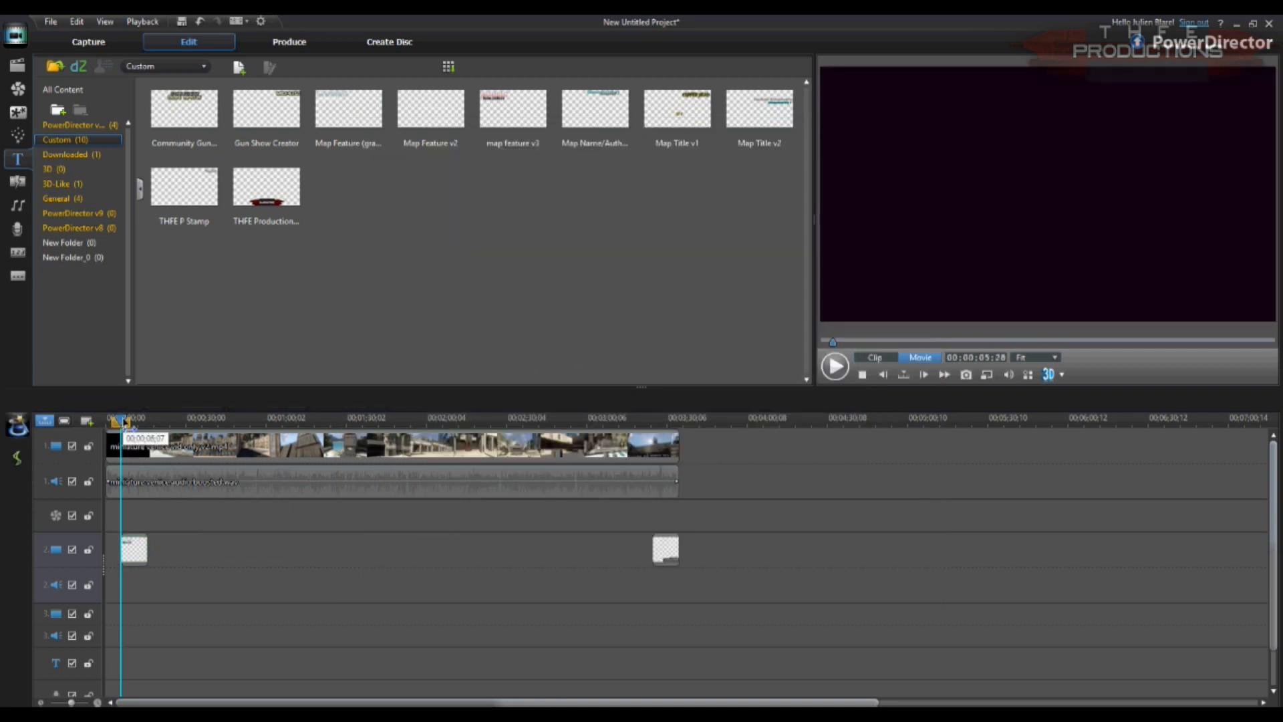
# Step: Place the tv and computer clip on the third video track after the feature footage, unlinking and deleting its audio
pyautogui.click(419, 191)
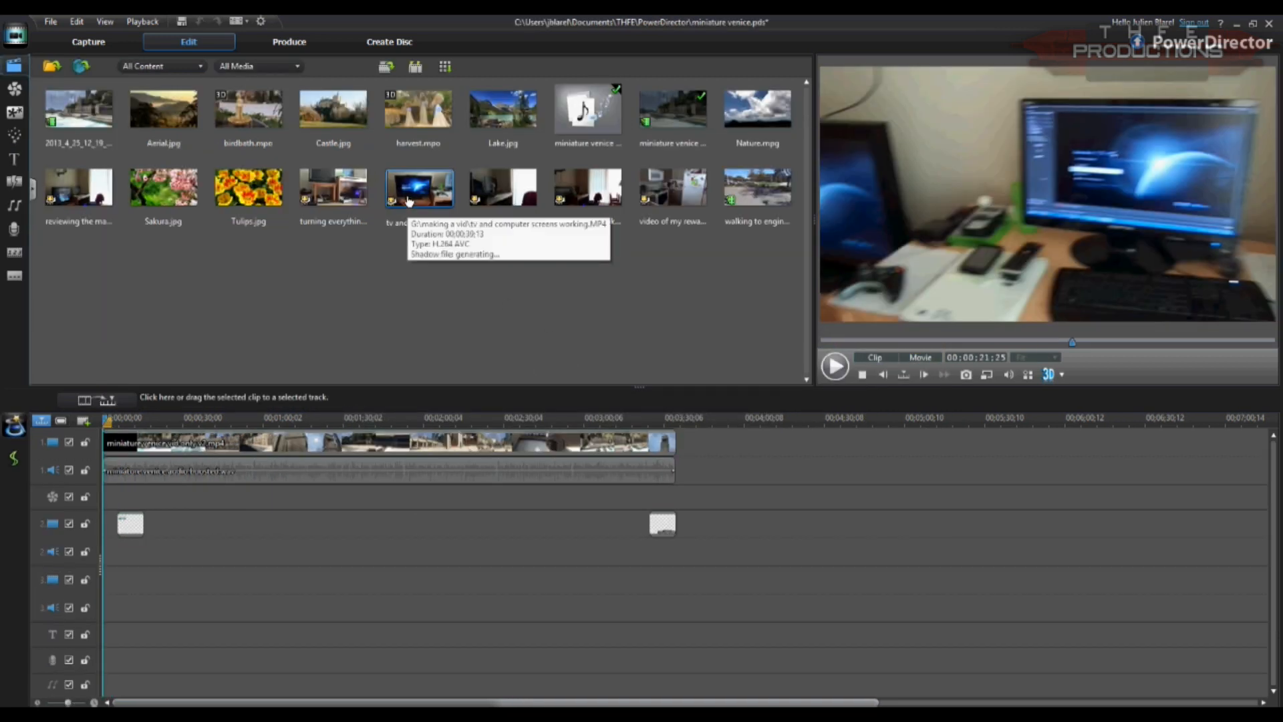
pyautogui.moveTo(419, 190); pyautogui.dragTo(675, 602)
pyautogui.rightClick(736, 582)
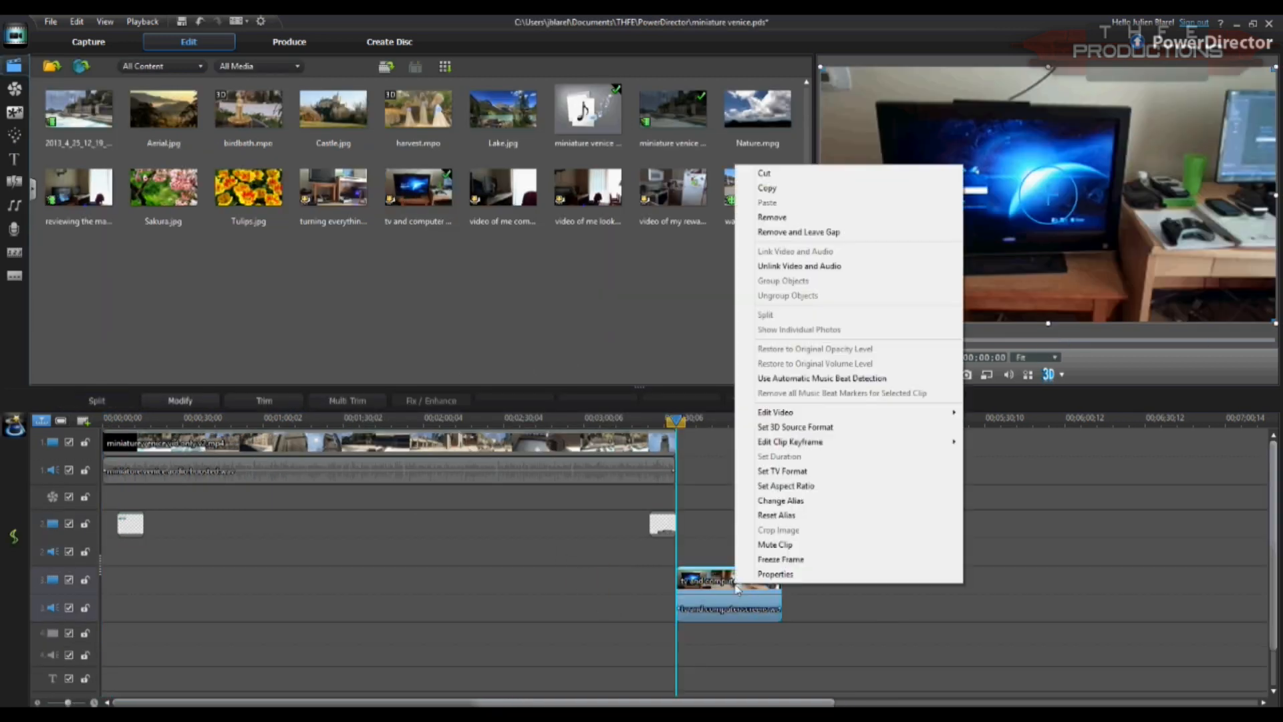
pyautogui.click(790, 267)
pyautogui.click(770, 616)
pyautogui.press('Delete')
# Step: Split the tv and computer clip, delete its first part and move the remainder to overlap the feature's end
pyautogui.moveTo(676, 421); pyautogui.dragTo(733, 432)
pyautogui.click(715, 580)
pyautogui.click(97, 401)
pyautogui.click(701, 580)
pyautogui.press('Delete')
pyautogui.moveTo(711, 580); pyautogui.dragTo(671, 581)
# Step: Play the timeline from about 3:15 to review the ending around the tv and computer clip
pyautogui.click(634, 421)
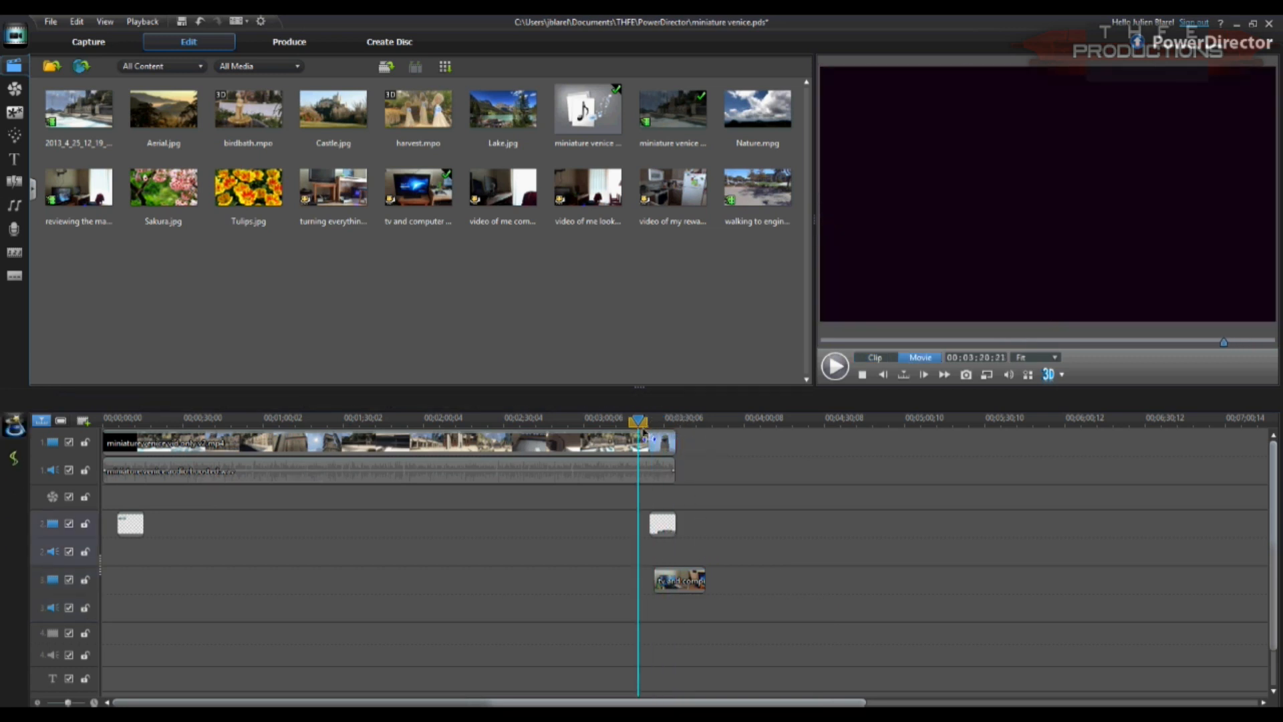
pyautogui.click(835, 366)
pyautogui.click(839, 370)
pyautogui.moveTo(637, 422); pyautogui.dragTo(618, 424)
pyautogui.click(828, 374)
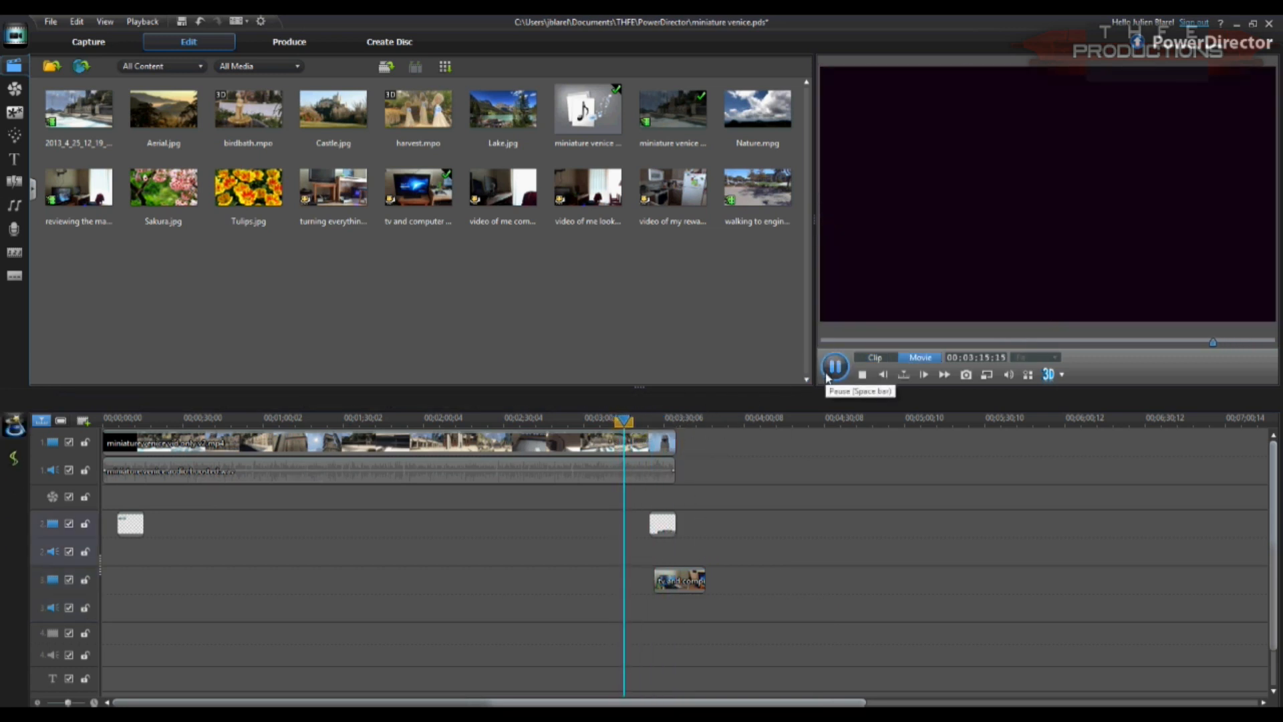
# Step: Move the tv and computer clip earlier, split it where the feature footage ends and delete the excess part
pyautogui.click(827, 376)
pyautogui.moveTo(677, 588); pyautogui.dragTo(658, 588)
pyautogui.click(701, 592)
pyautogui.moveTo(655, 422); pyautogui.dragTo(674, 422)
pyautogui.click(665, 585)
pyautogui.click(97, 401)
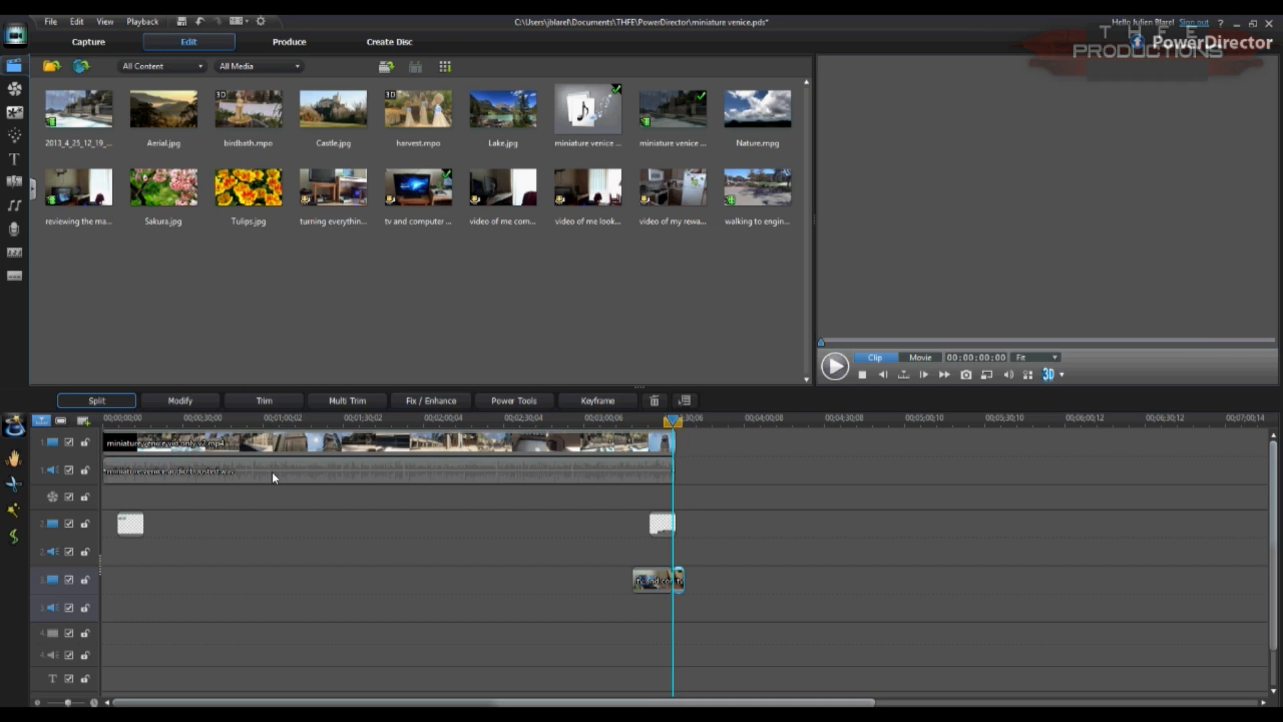
pyautogui.press('Delete')
# Step: Shrink the tv and computer clip to the frame's upper-left quarter, apply a border with blur 5 and save the PiP settings
pyautogui.click(636, 573)
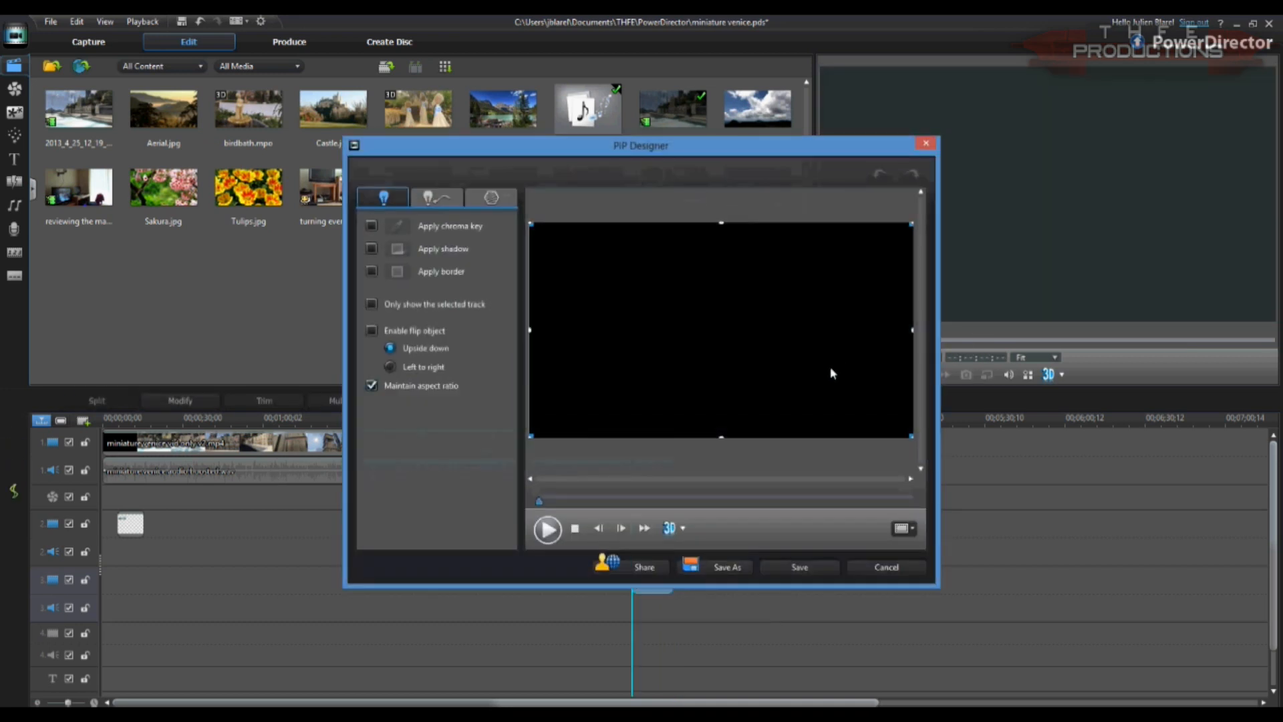
pyautogui.moveTo(912, 438); pyautogui.dragTo(724, 331)
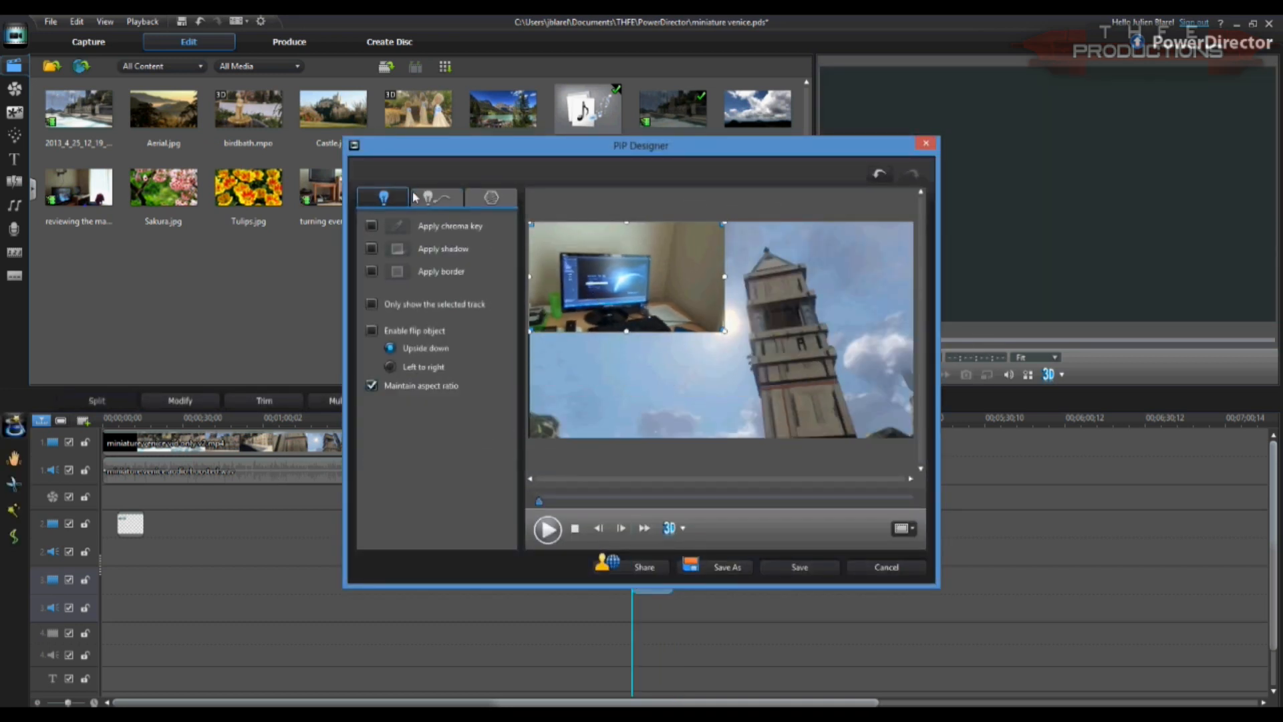
pyautogui.click(371, 271)
pyautogui.click(418, 271)
pyautogui.moveTo(215, 355); pyautogui.dragTo(279, 355)
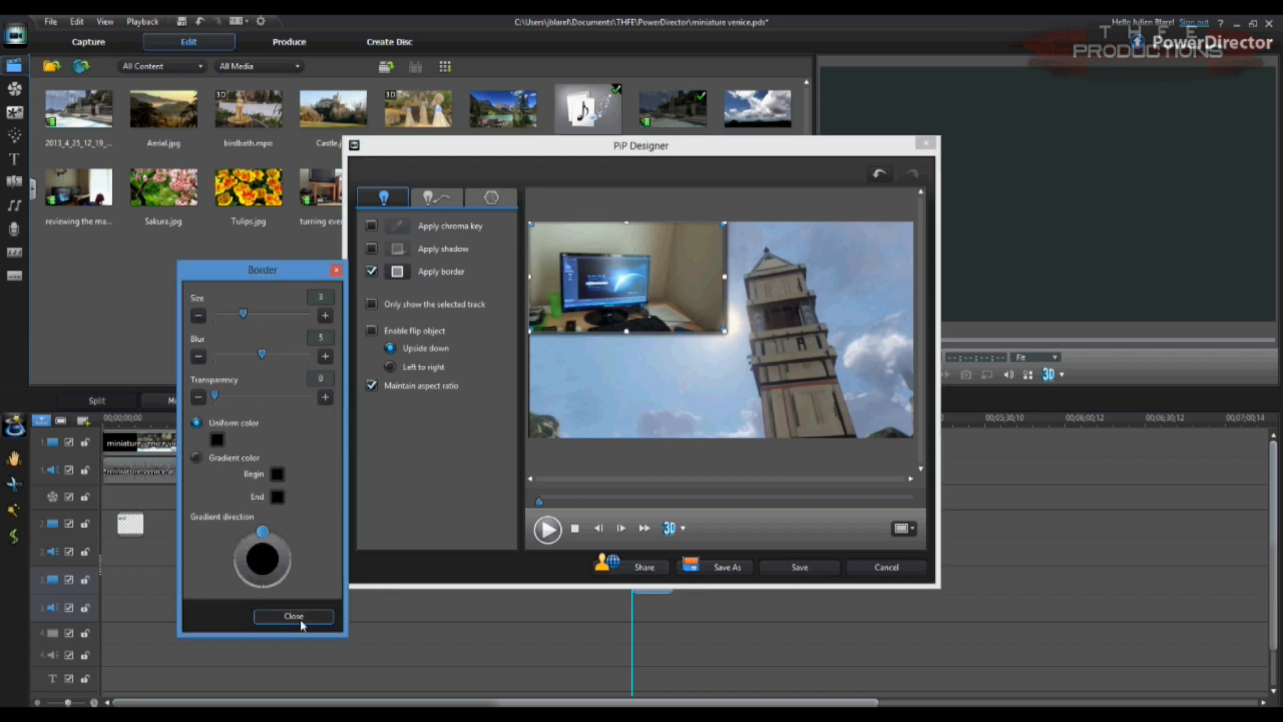
pyautogui.click(299, 618)
pyautogui.click(775, 568)
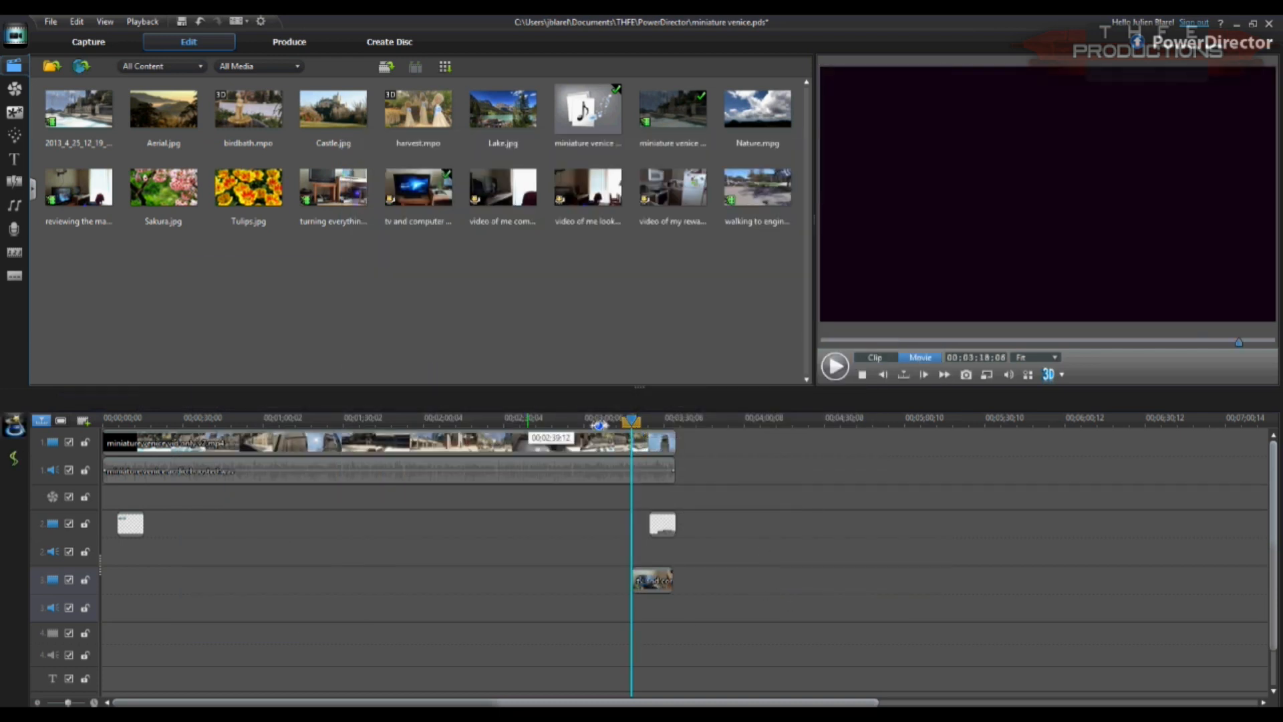
# Step: Add a Fade transition to the end of the tv and computer clip and play the movie from the clip's start
pyautogui.moveTo(806, 138); pyautogui.dragTo(807, 194)
pyautogui.moveTo(345, 127); pyautogui.dragTo(673, 584)
pyautogui.click(633, 420)
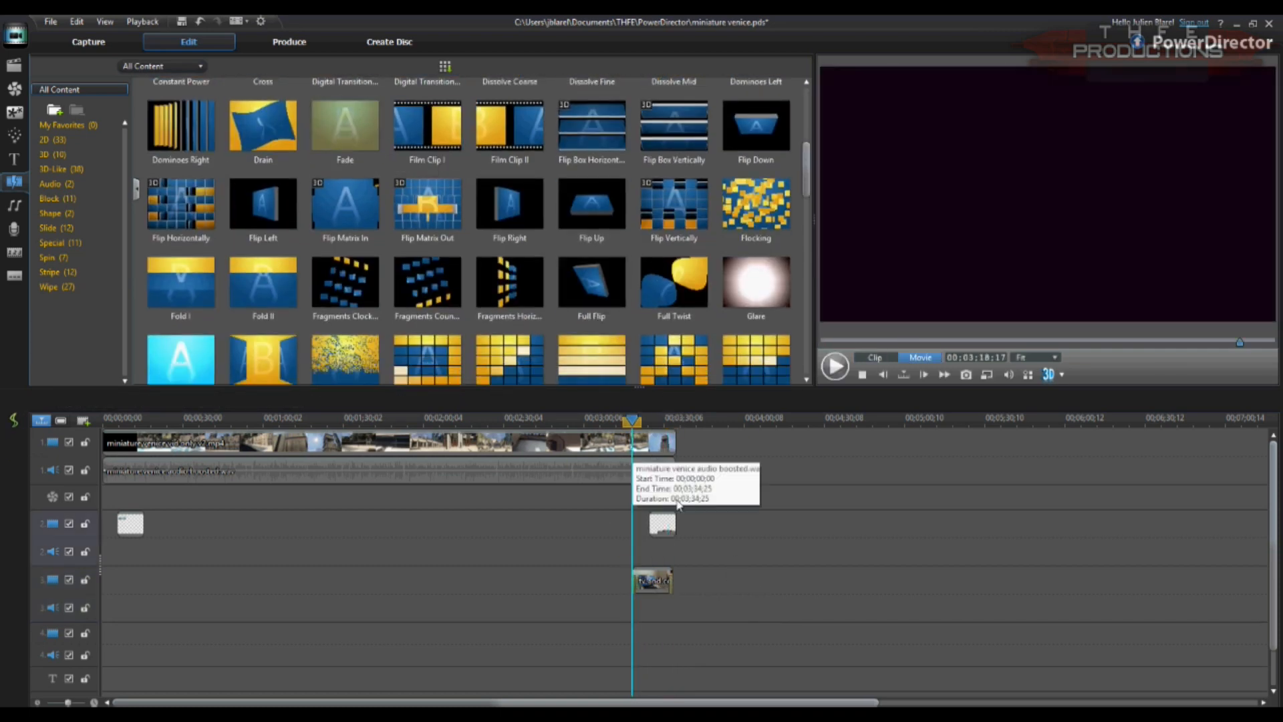
pyautogui.press('space')
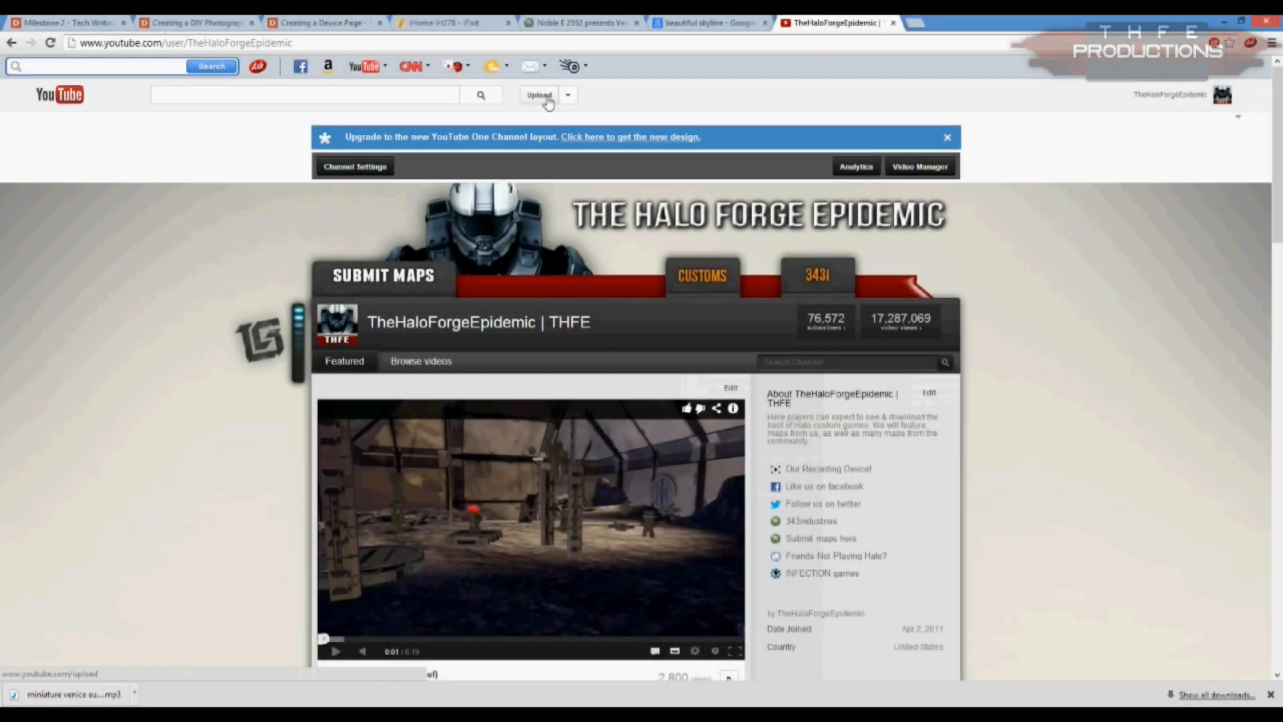
# Step: Switch to YouTube in the browser, set a new upload's privacy to Scheduled and open the file selection
pyautogui.click(545, 96)
pyautogui.click(294, 330)
pyautogui.click(287, 399)
pyautogui.click(266, 253)
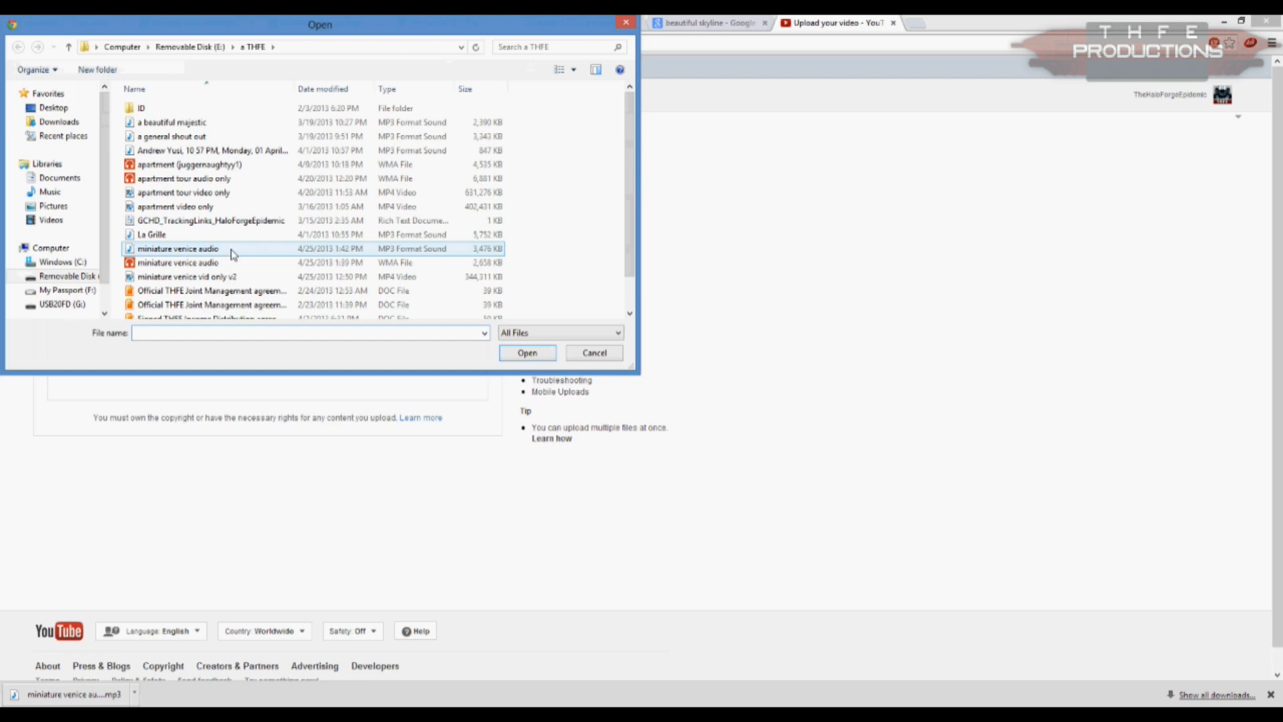
# Step: Upload the Miniature Venice video from the Final Video folder under Documents, THFE, Videos
pyautogui.click(60, 178)
pyautogui.doubleClick(162, 307)
pyautogui.doubleClick(164, 262)
pyautogui.doubleClick(164, 152)
pyautogui.click(215, 290)
pyautogui.scroll(-4, 215, 290)
pyautogui.scroll(-3, 215, 290)
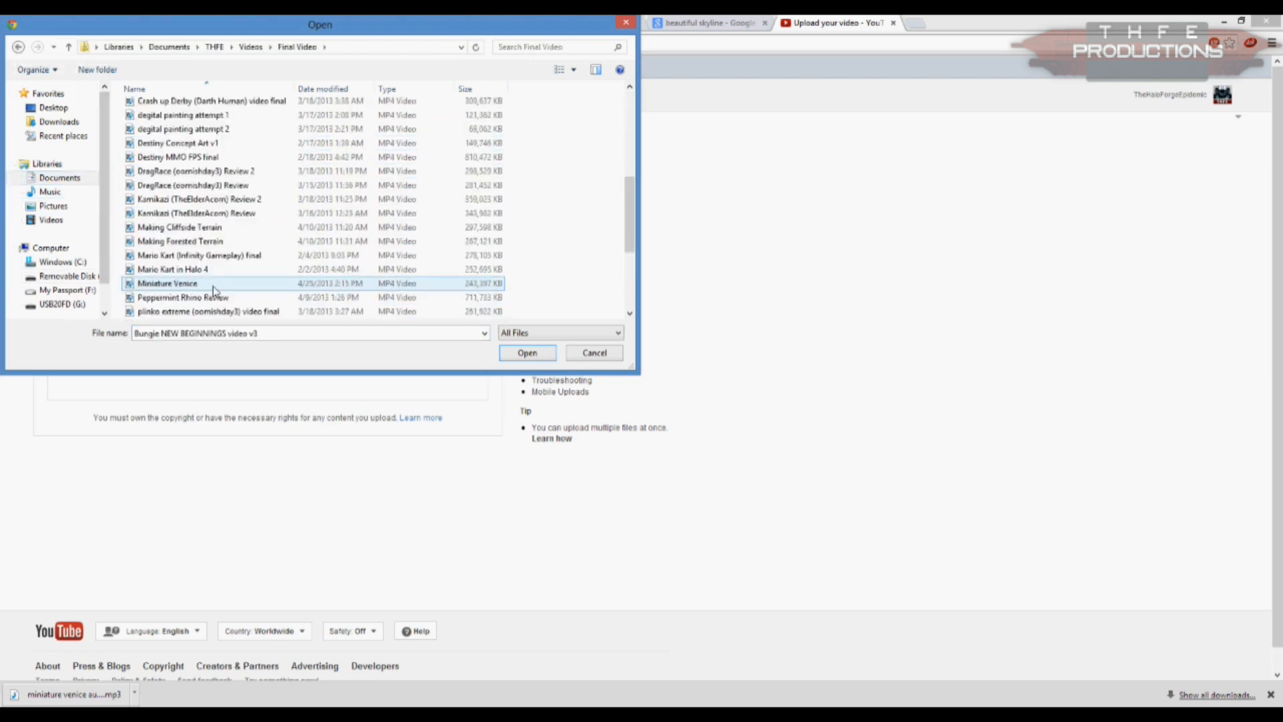
pyautogui.doubleClick(215, 290)
# Step: Schedule the video for Apr 26, 2014 and title it "Miniature Venice" (Aesthetic)
pyautogui.click(488, 319)
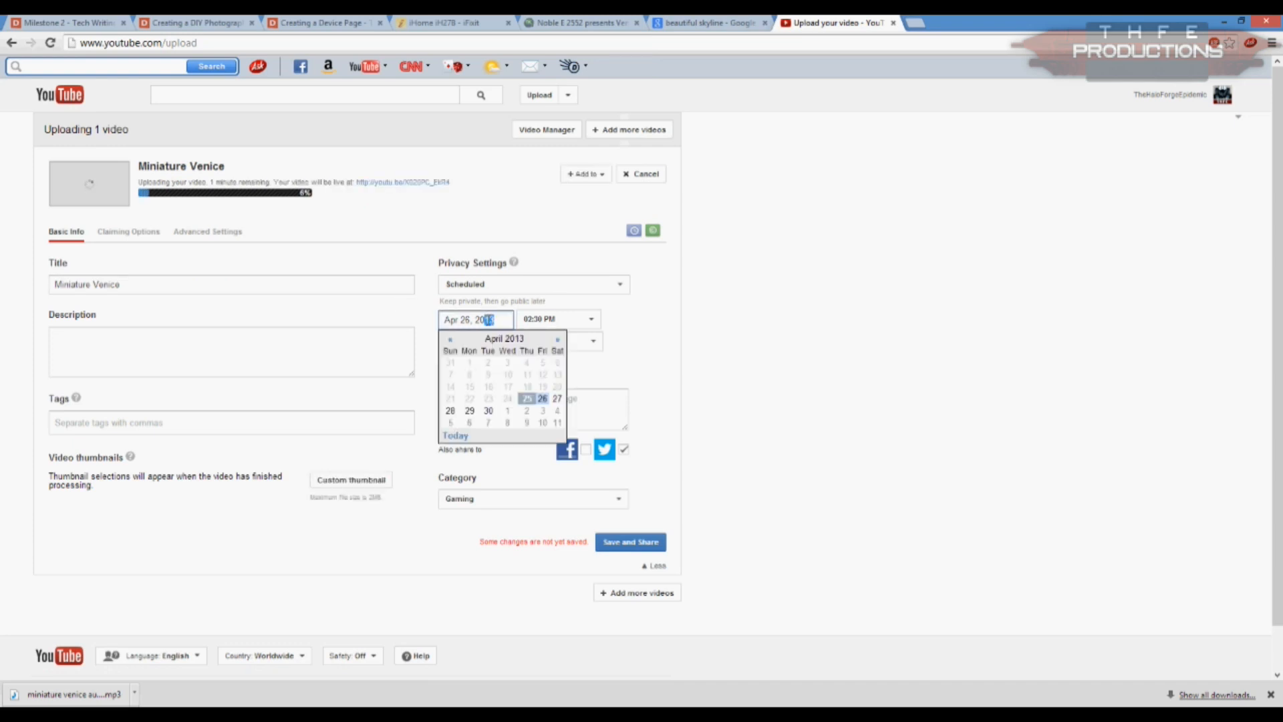
pyautogui.write('4')
pyautogui.click(755, 346)
pyautogui.click(166, 284)
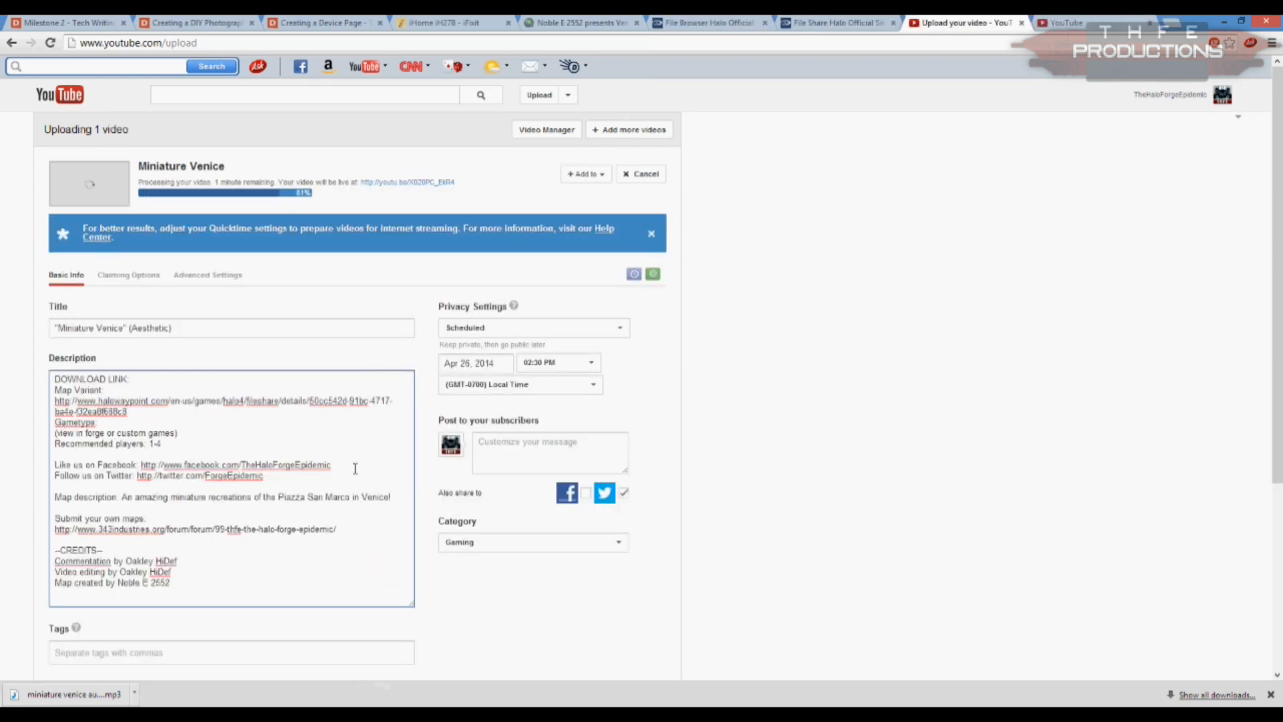
# Step: Tag the video with venice and miniature, paste in the copied tag list and remove the POA tag
pyautogui.click(202, 654)
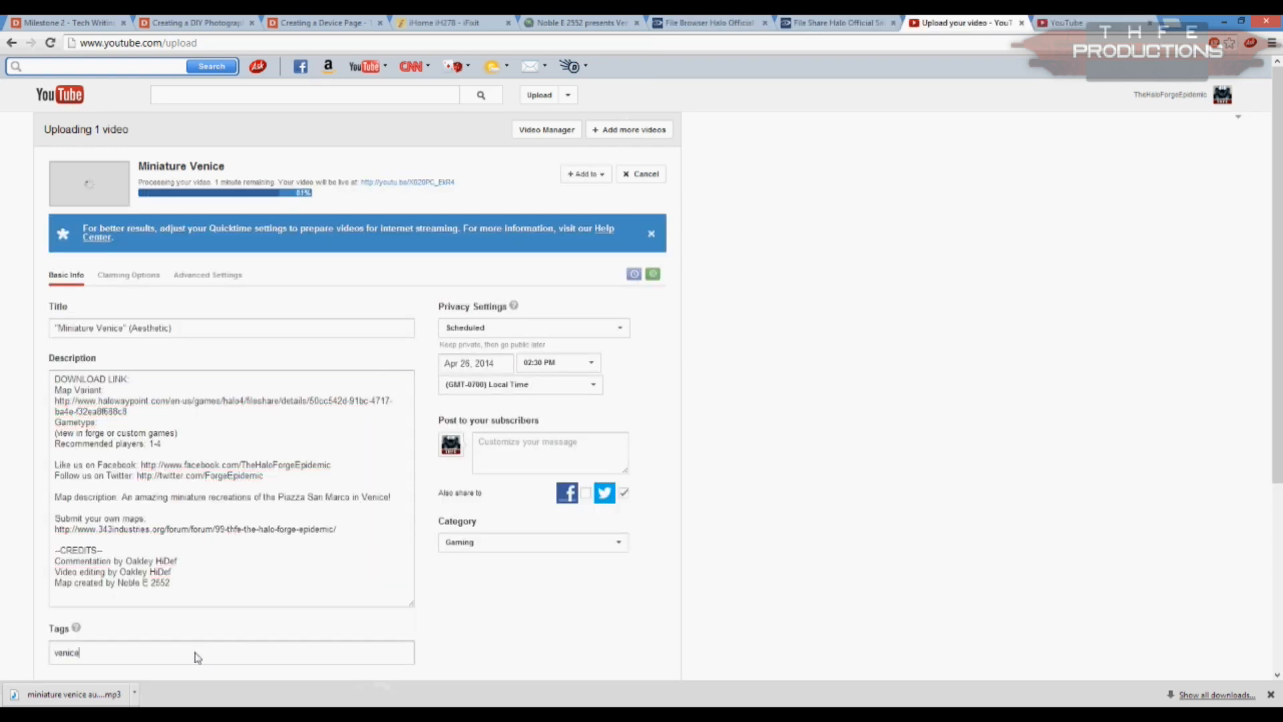
pyautogui.write('venice,miniature,')
pyautogui.hotkey('ctrl', 'v')
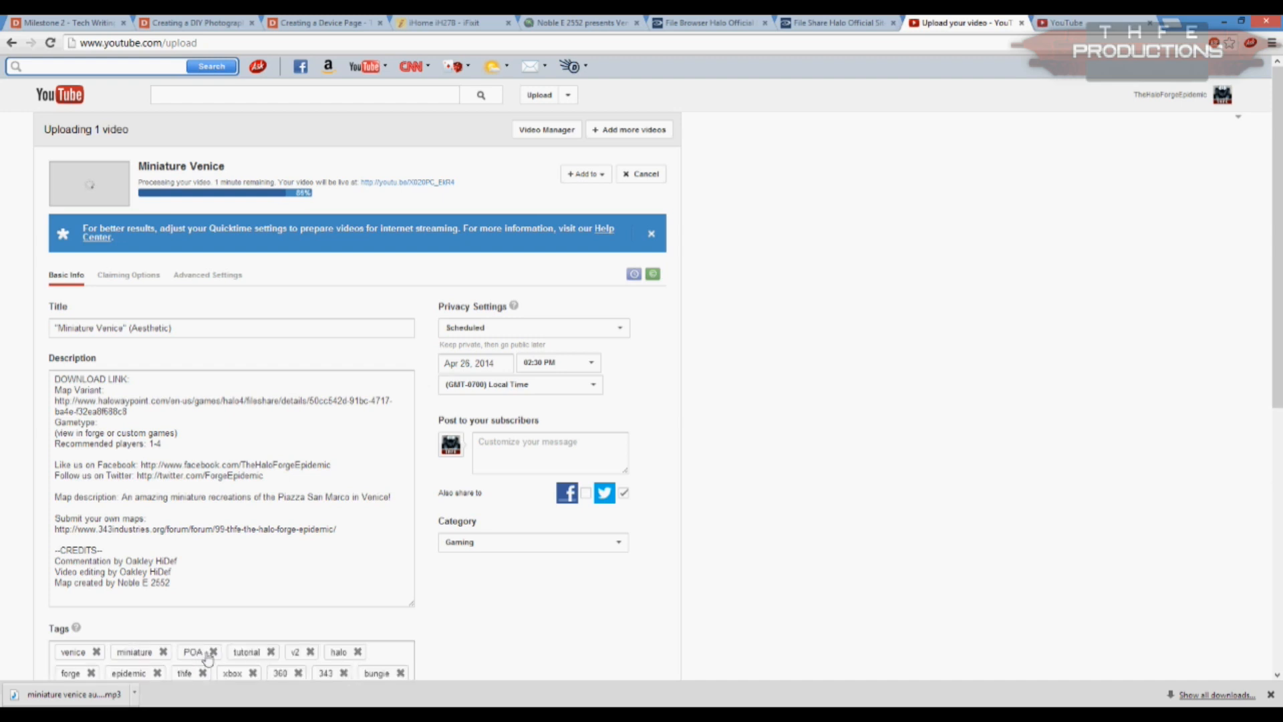
pyautogui.click(214, 652)
pyautogui.scroll(-3, 393, 562)
pyautogui.click(298, 494)
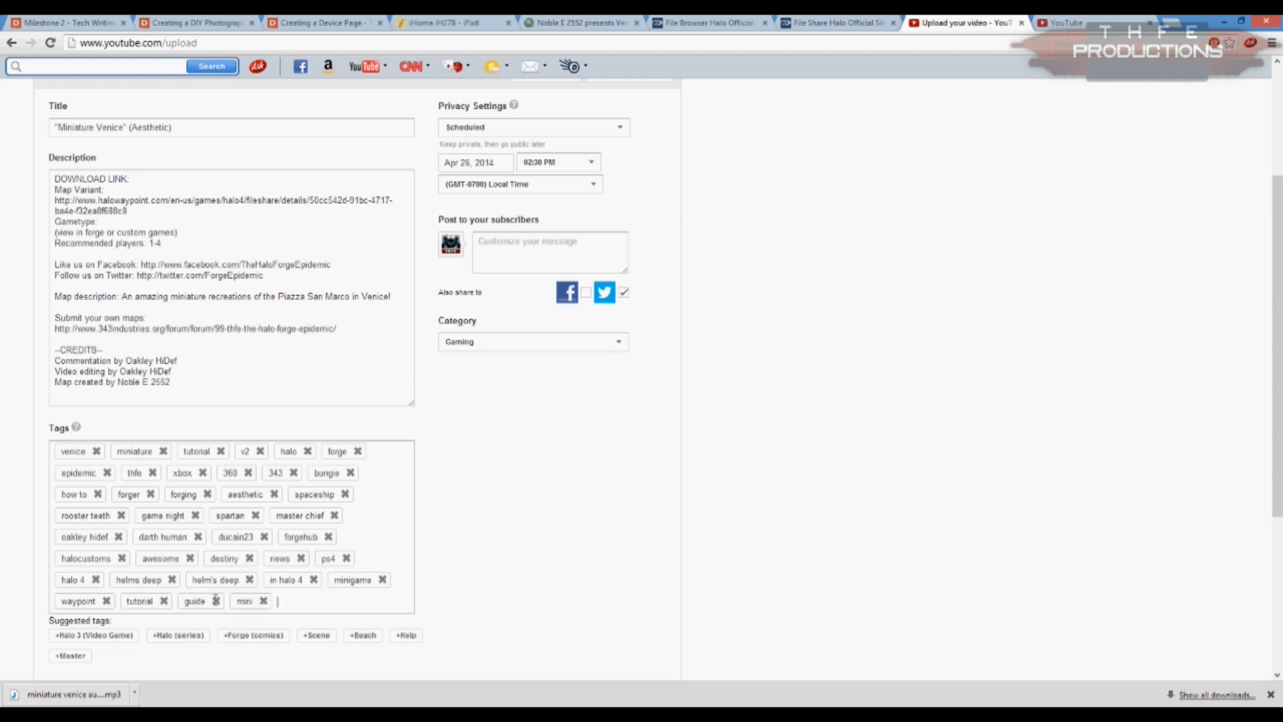
# Step: Upload the #080 Venice image from the Stamps folder on the My Passport drive as the custom thumbnail
pyautogui.scroll(3, 585, 502)
pyautogui.scroll(-8, 601, 521)
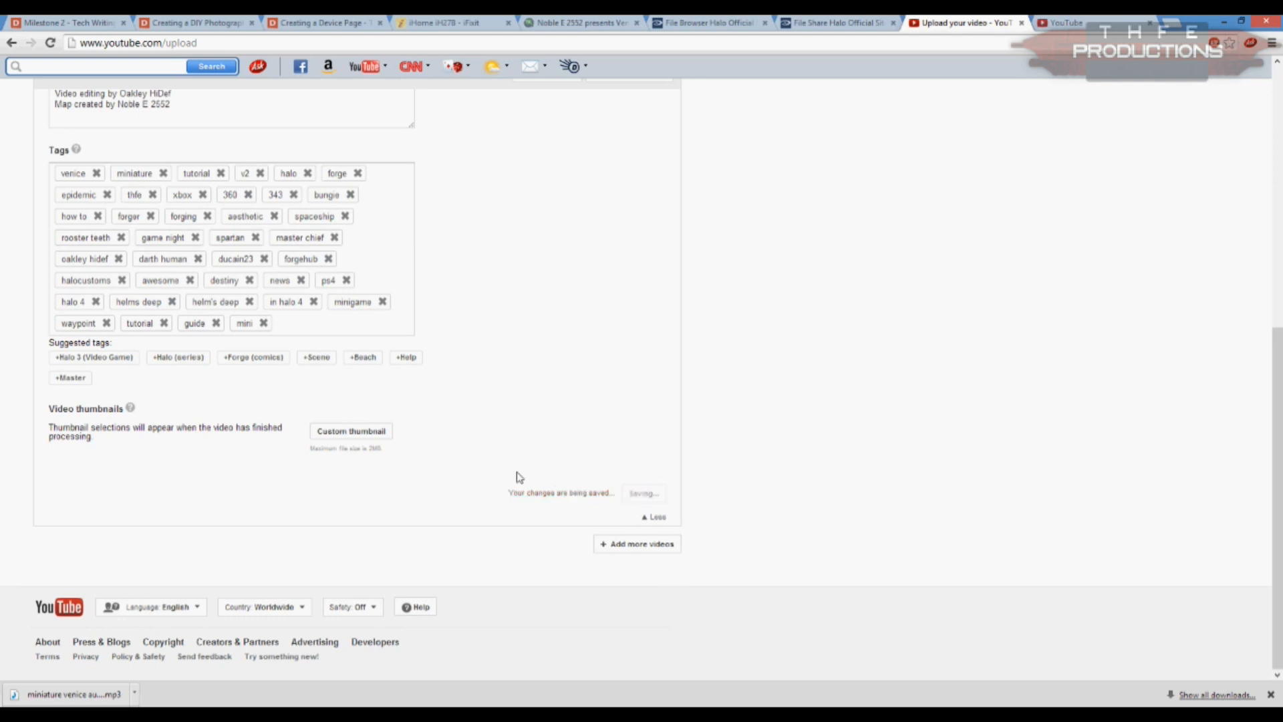
pyautogui.click(365, 437)
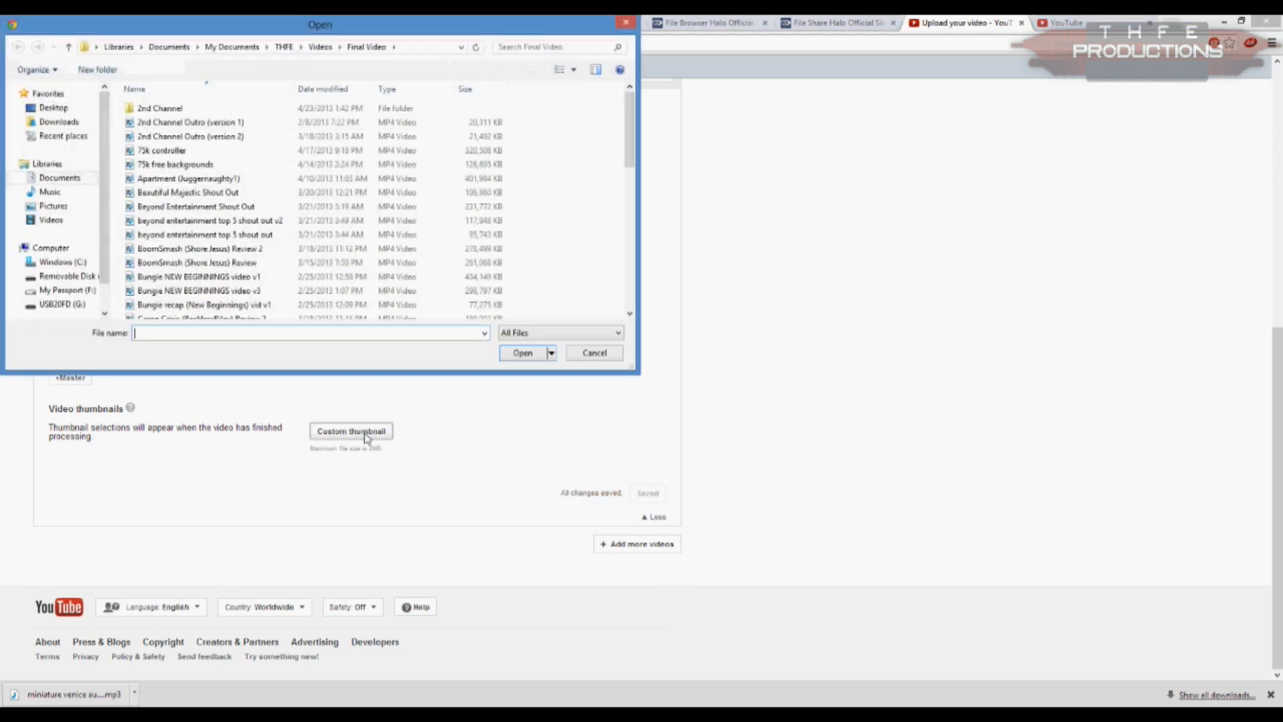
pyautogui.click(67, 290)
pyautogui.doubleClick(393, 226)
pyautogui.doubleClick(439, 124)
pyautogui.doubleClick(513, 123)
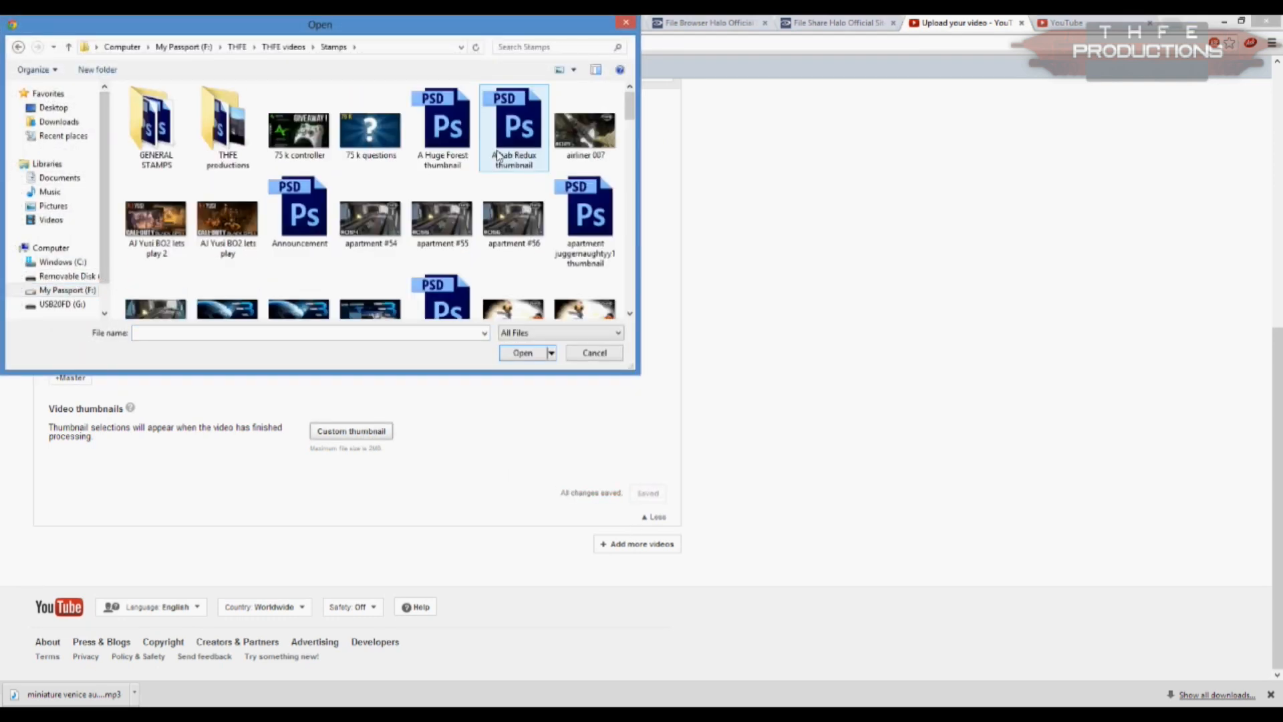
pyautogui.moveTo(629, 103); pyautogui.dragTo(630, 241)
pyautogui.doubleClick(302, 246)
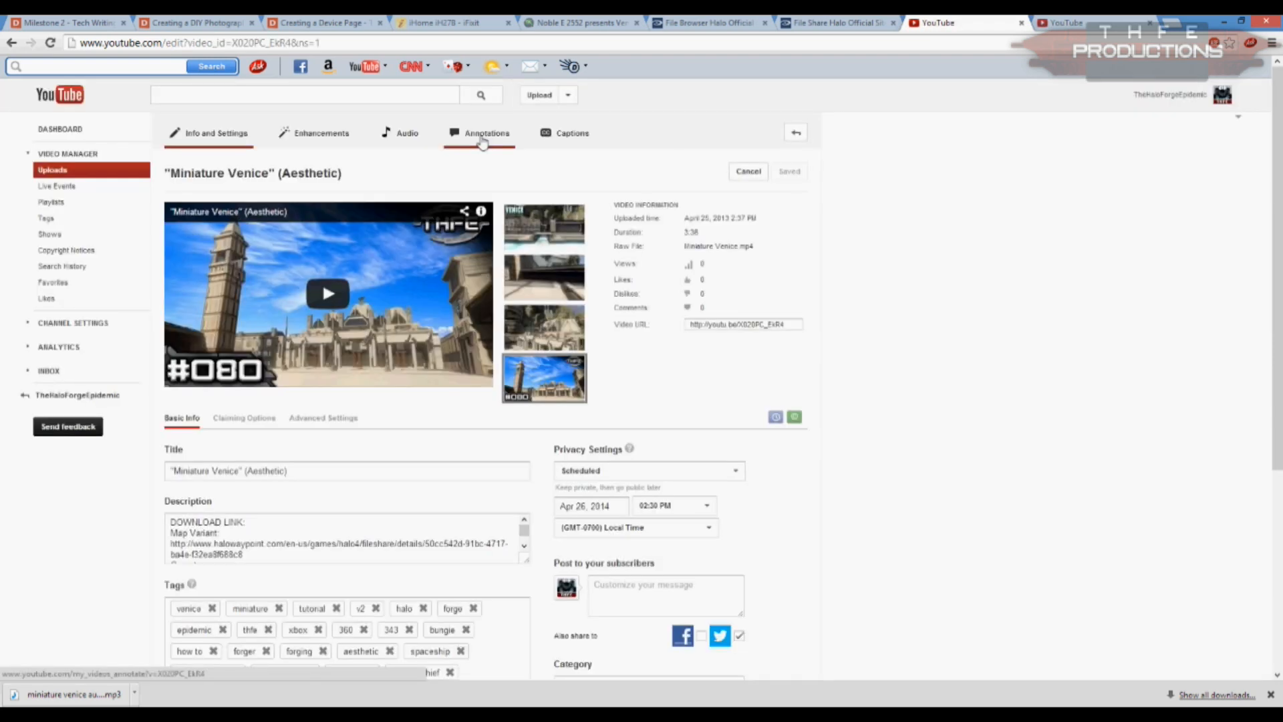
# Step: Add a spotlight annotation near the video's start and give it the text "Aesthetic Features" copied from the Helm's Deep annotation
pyautogui.click(187, 507)
pyautogui.click(187, 509)
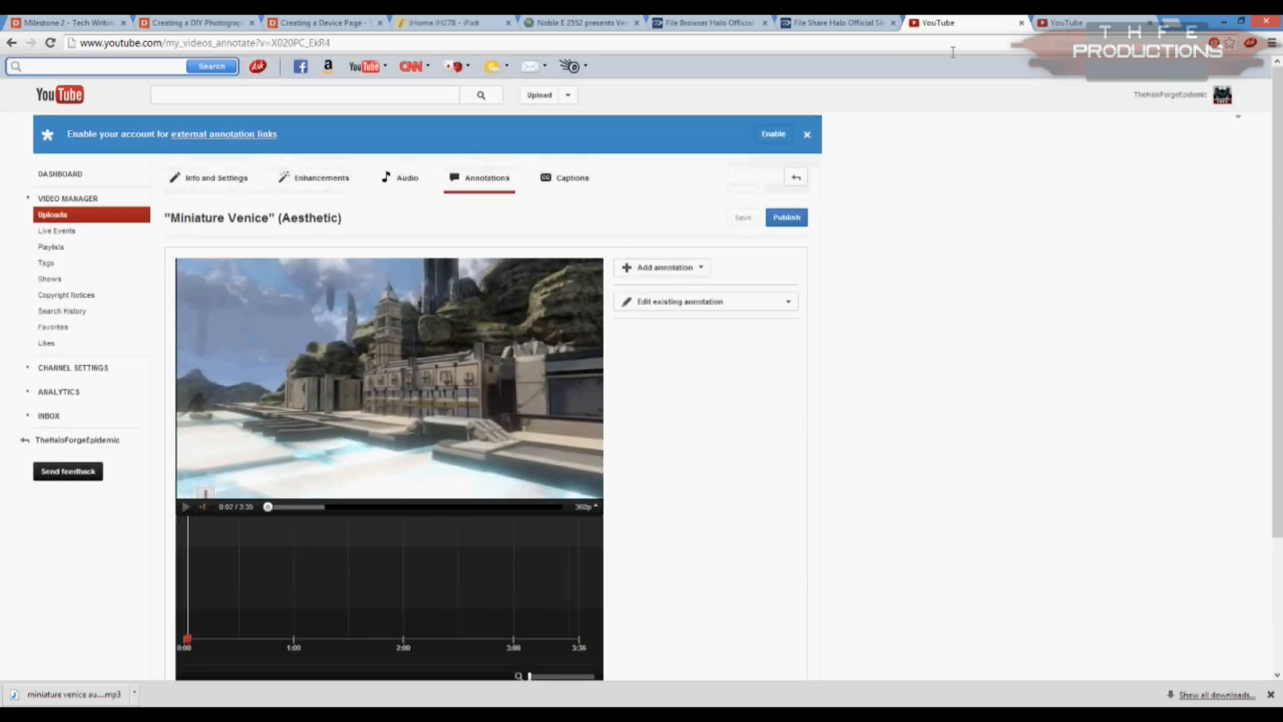
pyautogui.click(665, 268)
pyautogui.click(662, 355)
pyautogui.click(1050, 23)
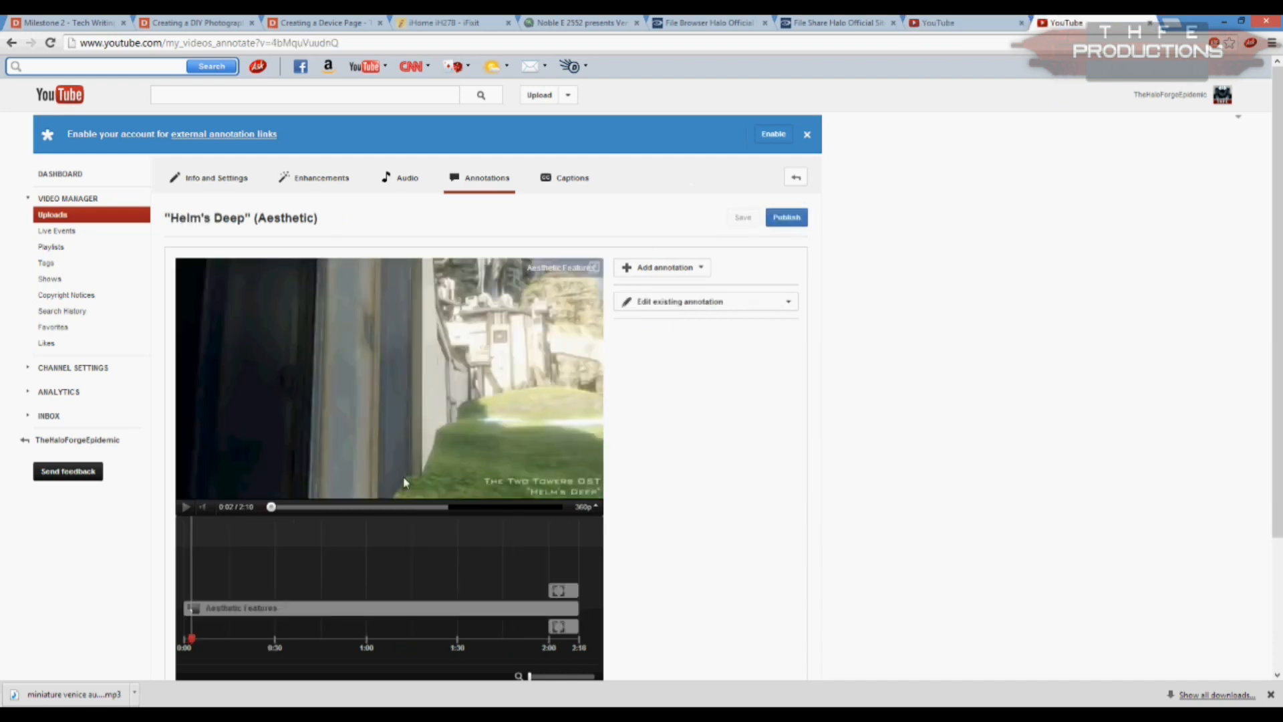
pyautogui.click(332, 612)
pyautogui.moveTo(722, 366); pyautogui.dragTo(584, 369)
pyautogui.hotkey('ctrl', 'c')
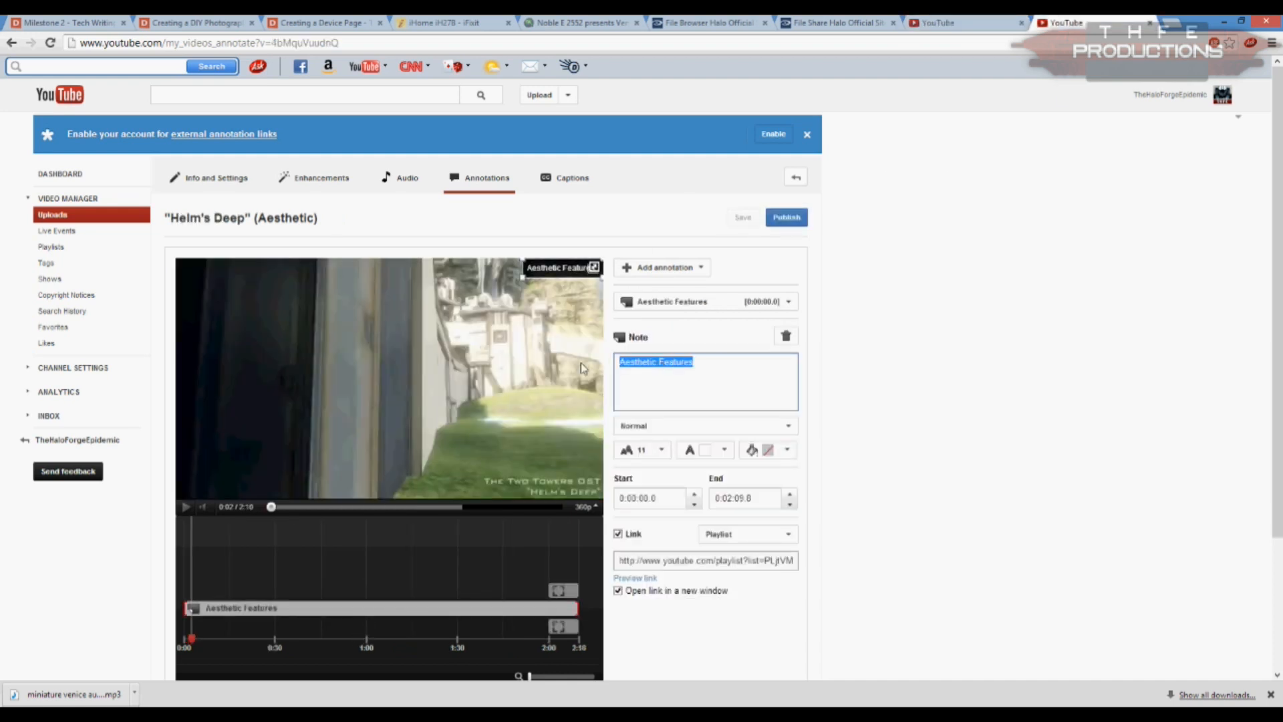
pyautogui.click(935, 23)
pyautogui.hotkey('ctrl', 'v')
# Step: Link the spotlight annotation to the playlist URL copied from the Helm's Deep annotation, opening in a new window
pyautogui.click(1062, 23)
pyautogui.click(665, 560)
pyautogui.hotkey('ctrl', 'a')
pyautogui.hotkey('ctrl', 'c')
pyautogui.click(879, 501)
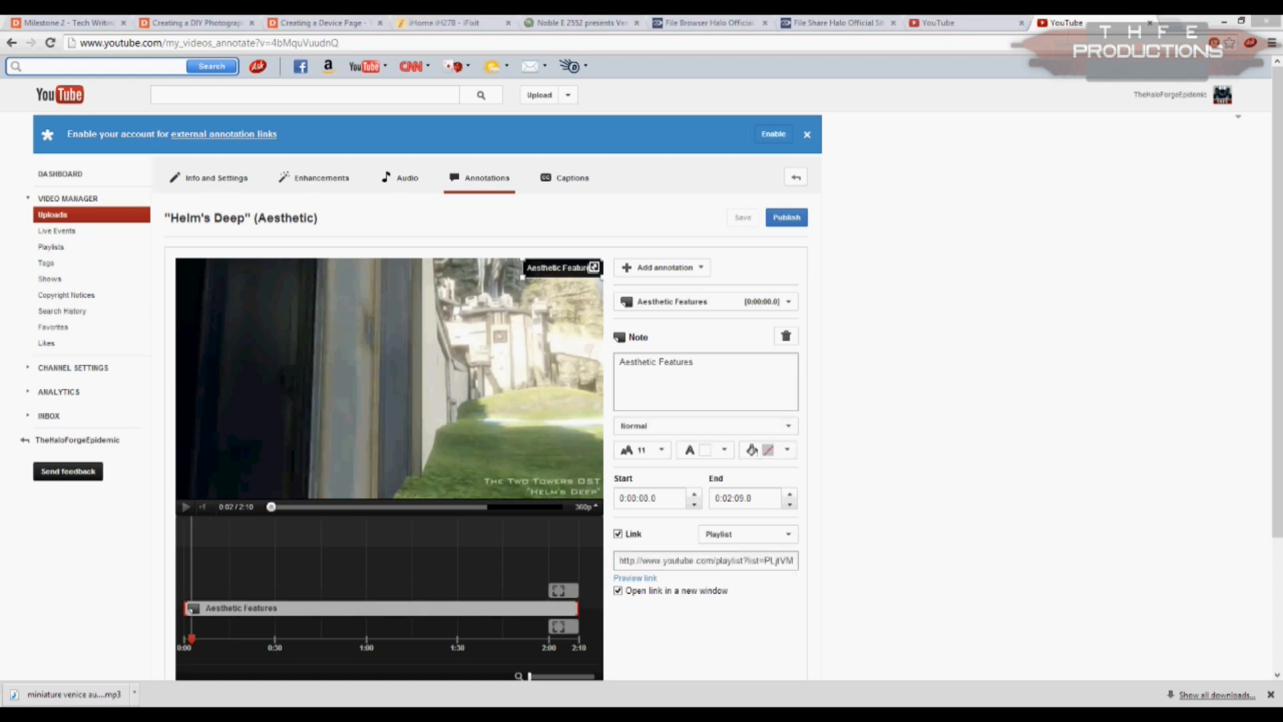
pyautogui.click(942, 23)
pyautogui.click(618, 509)
pyautogui.hotkey('ctrl', 'v')
pyautogui.click(618, 566)
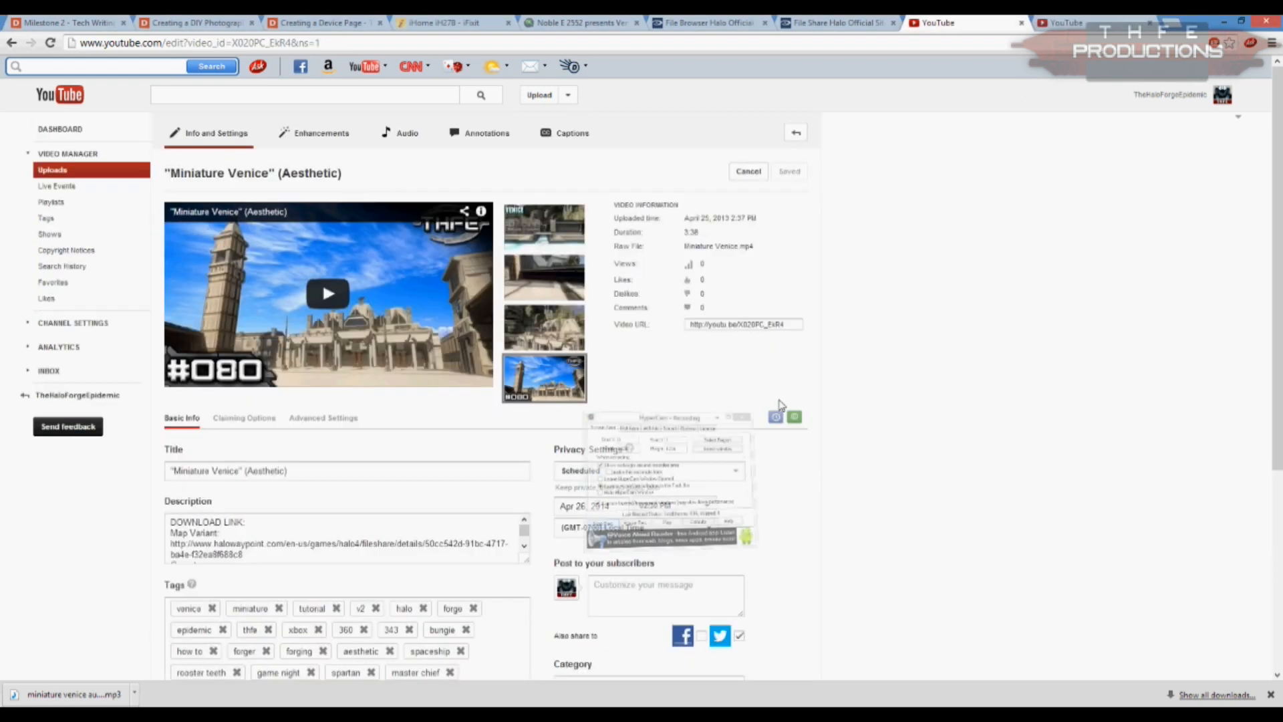
# Step: Reopen the Miniature Venice annotations and delete the Aesthetic Features spotlight
pyautogui.click(480, 133)
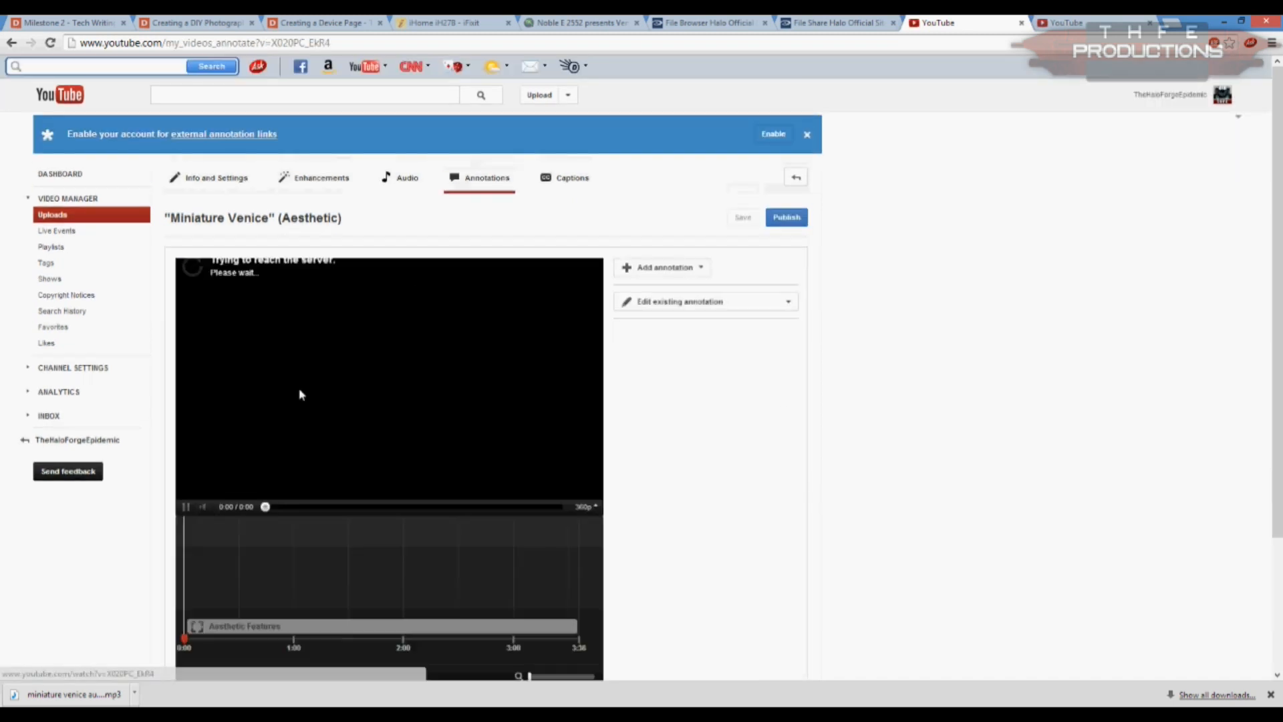
pyautogui.click(267, 626)
pyautogui.click(786, 335)
# Step: Add a note annotation with the text "Aesthetic Features" copied from the Helm's Deep video, at font size 11
pyautogui.click(638, 266)
pyautogui.click(636, 312)
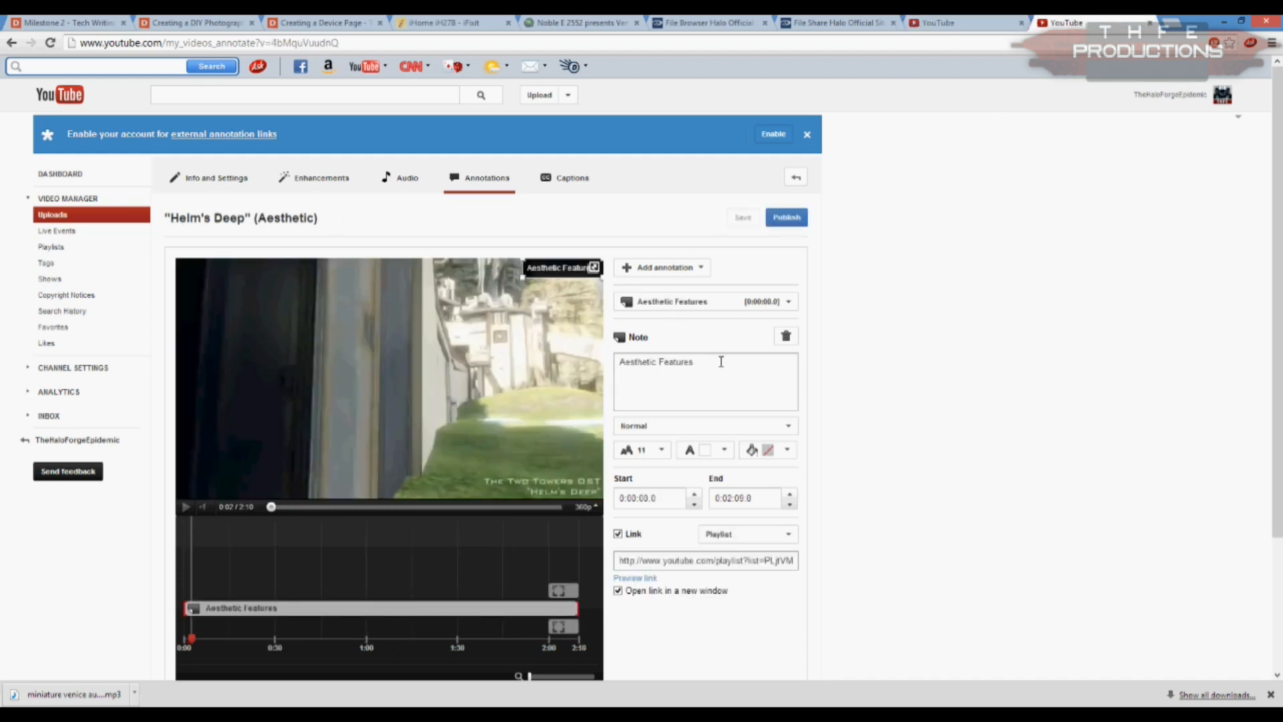
pyautogui.hotkey('ctrl', 'a')
pyautogui.hotkey('ctrl', 'shift', 'Tab')
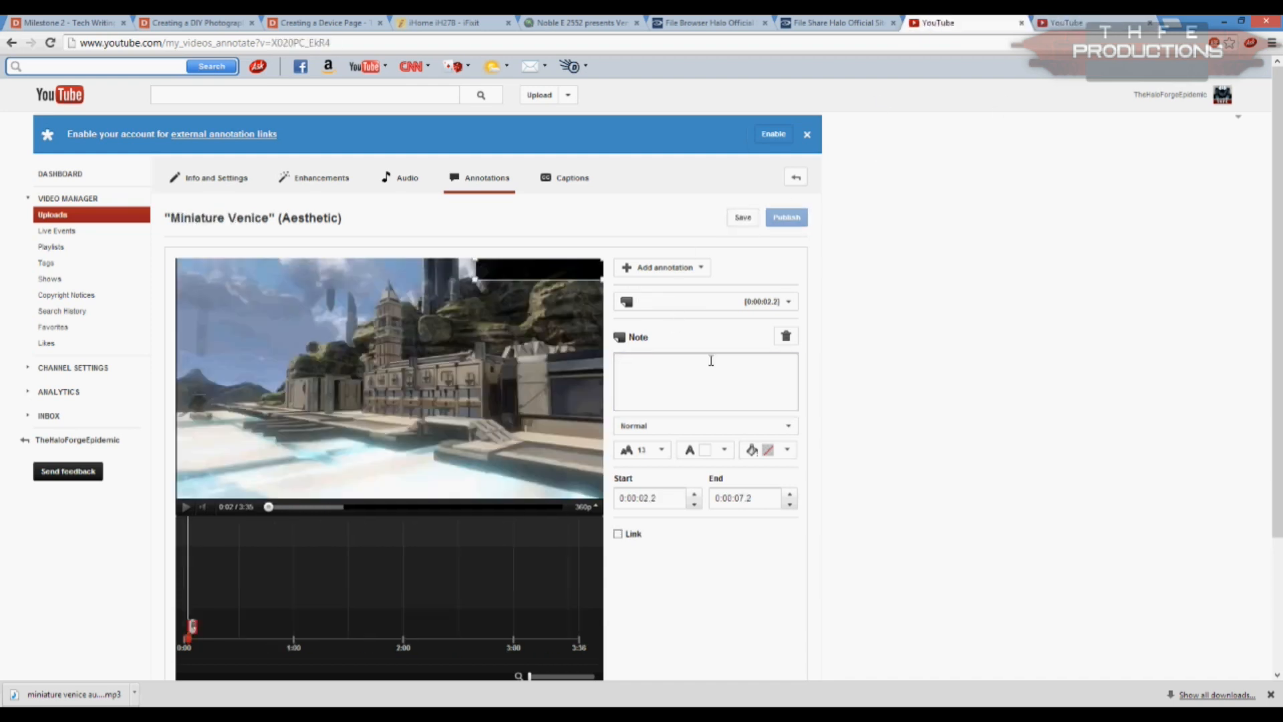
pyautogui.click(677, 380)
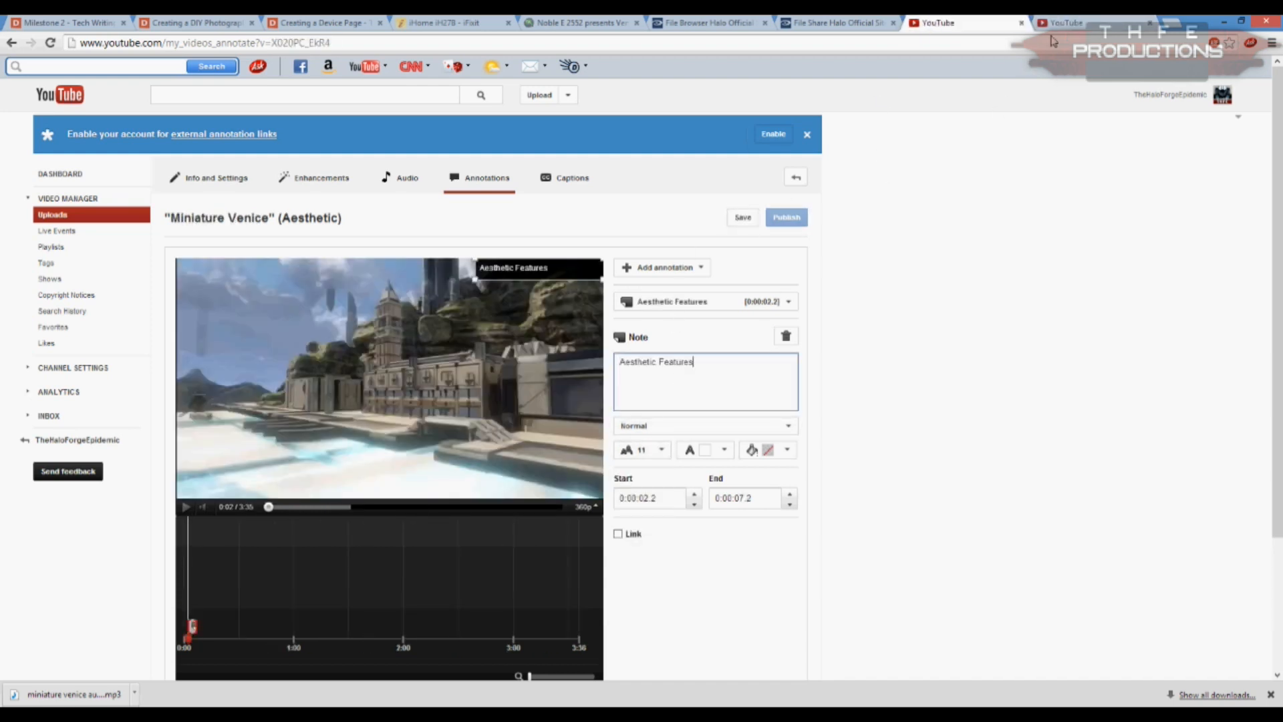
# Step: Link the Aesthetic Features note to the playlist URL used in the Helm's Deep annotation and have it open in a new window
pyautogui.click(1050, 26)
pyautogui.tripleClick(640, 559)
pyautogui.hotkey('ctrl', 'c')
pyautogui.click(931, 24)
pyautogui.click(618, 533)
pyautogui.hotkey('ctrl', 'v')
pyautogui.click(618, 590)
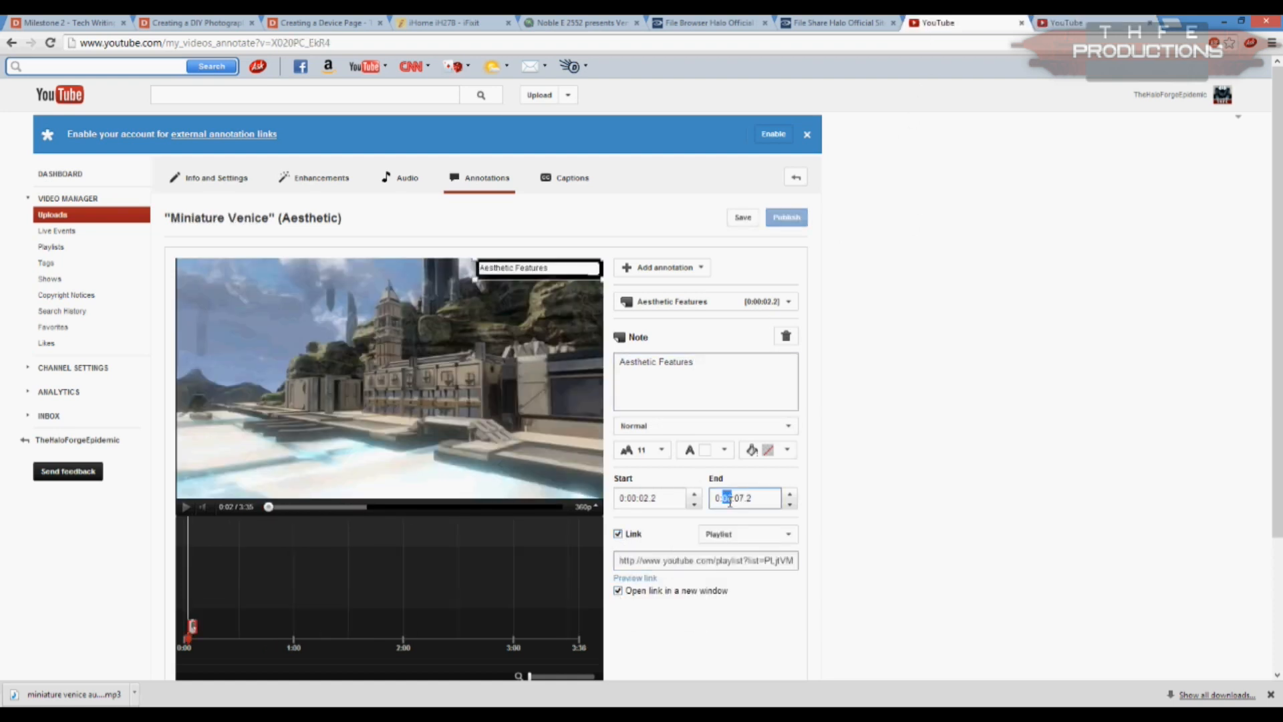
# Step: Extend the note's end time to the end of the video, narrow its box around the text and publish the annotation
pyautogui.write('03')
pyautogui.click(888, 539)
pyautogui.moveTo(479, 284); pyautogui.dragTo(514, 284)
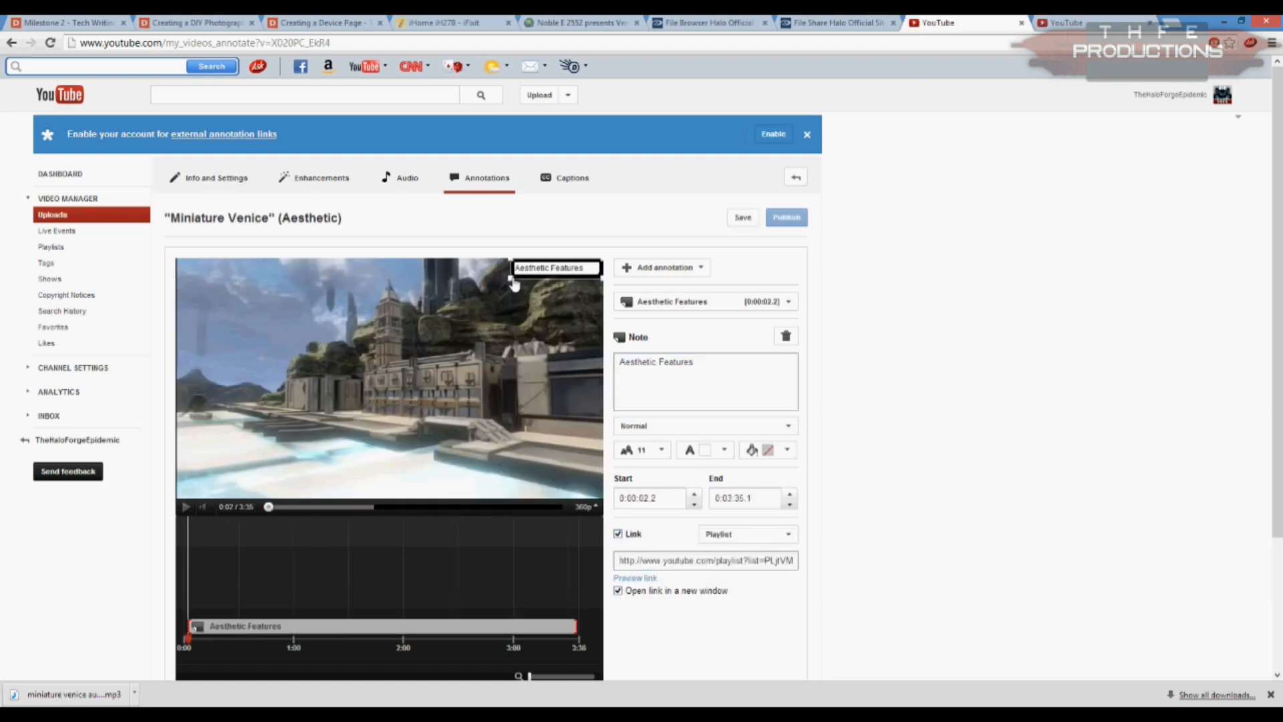
pyautogui.click(775, 218)
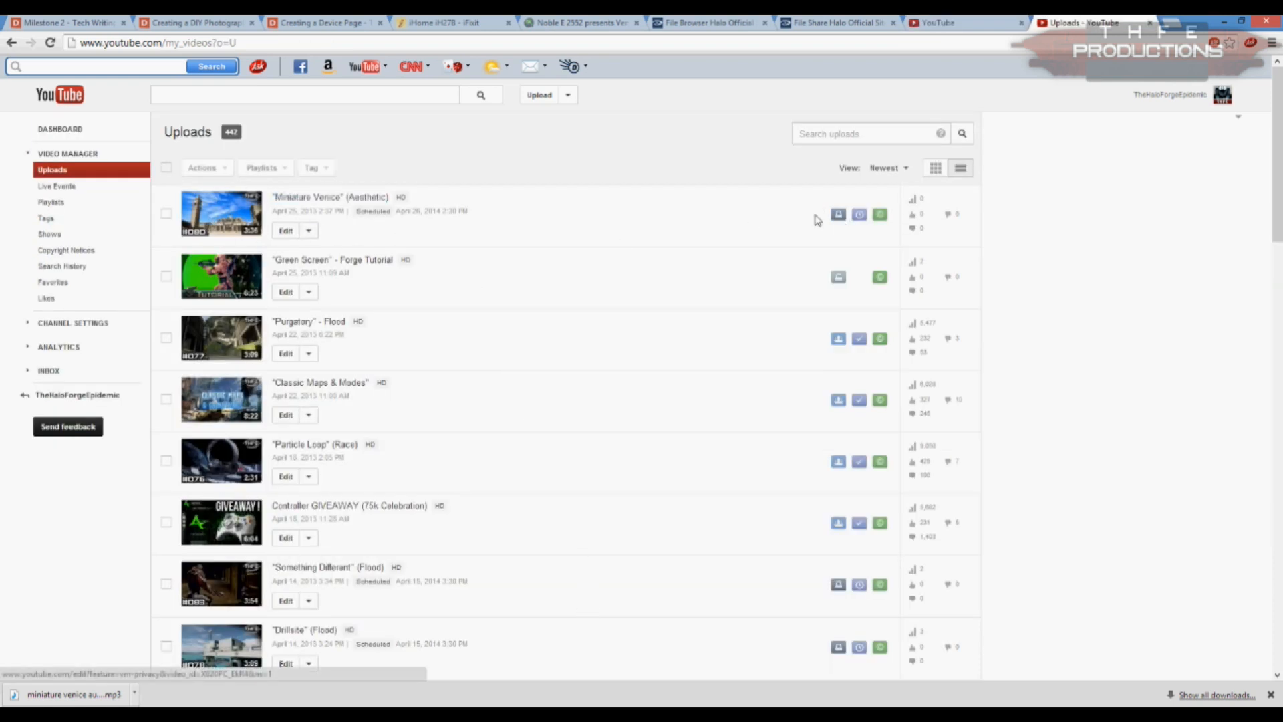
# Step: Open the uploaded Miniature Venice video's page and write the comment "First"
pyautogui.click(302, 197)
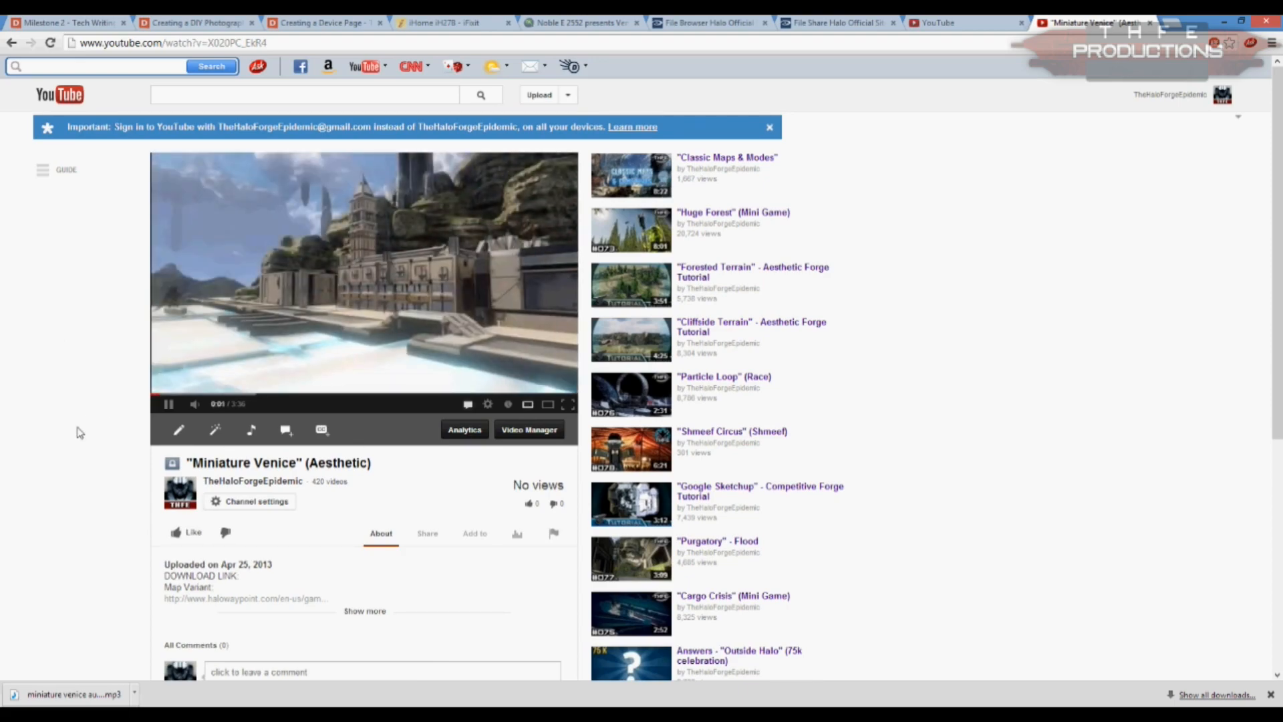
pyautogui.scroll(-1, 78, 432)
pyautogui.click(251, 614)
pyautogui.write('First')
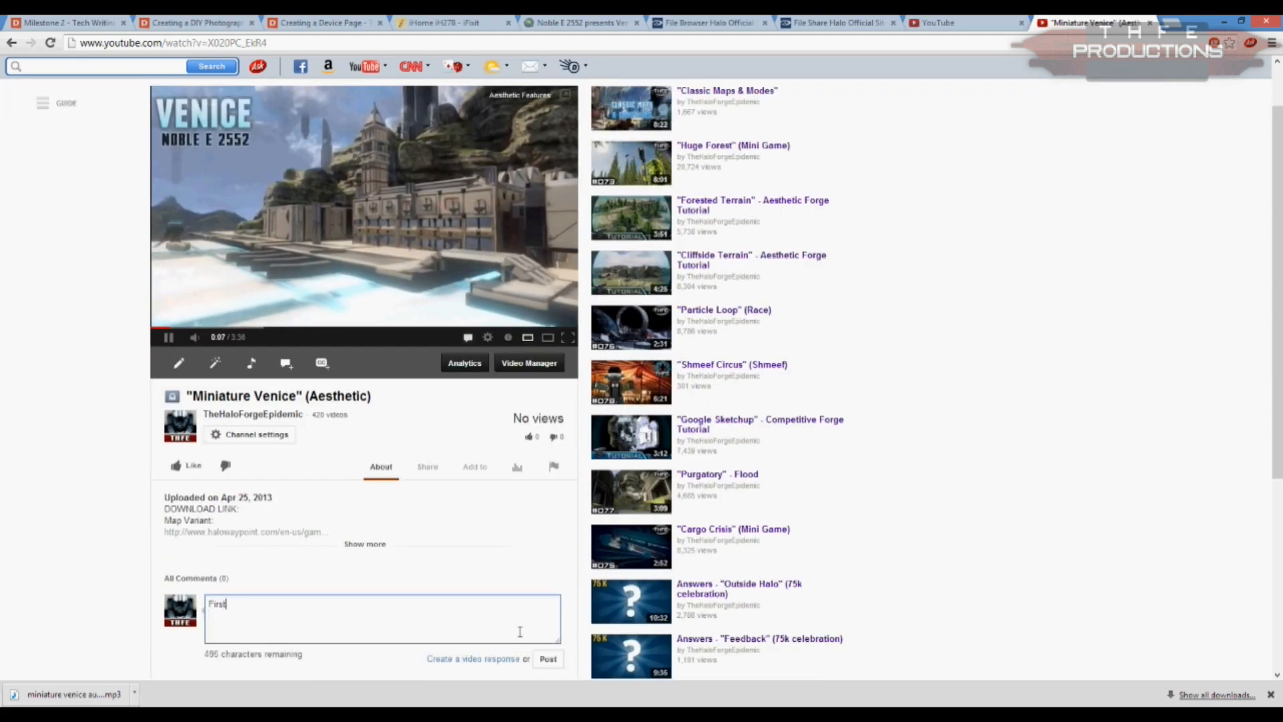